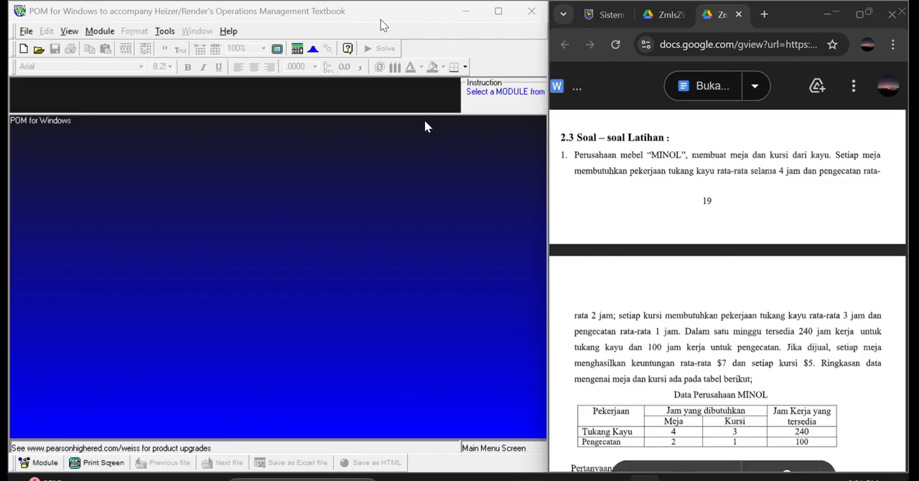
# Create a Linear Programming data set titled PERUSAHAAN MEBEL MINOL with two constraints, two variables and a Maximize objective.
pyautogui.click(100, 30)
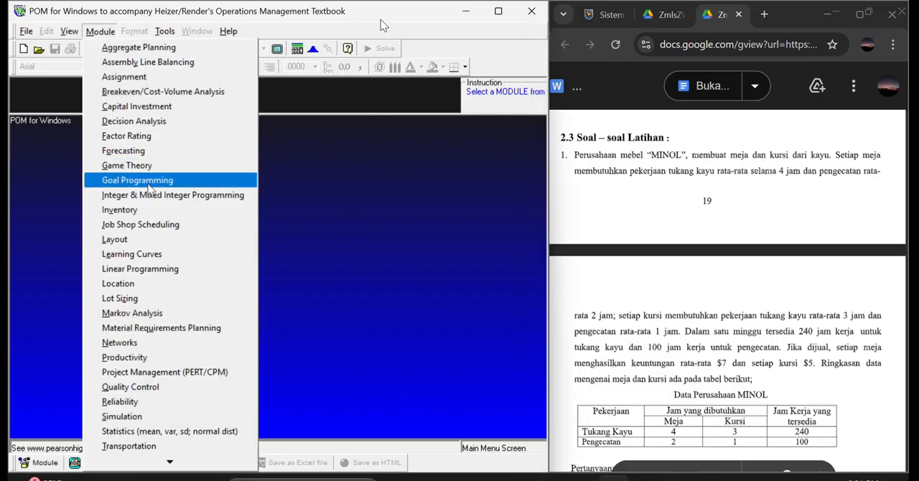
pyautogui.click(160, 267)
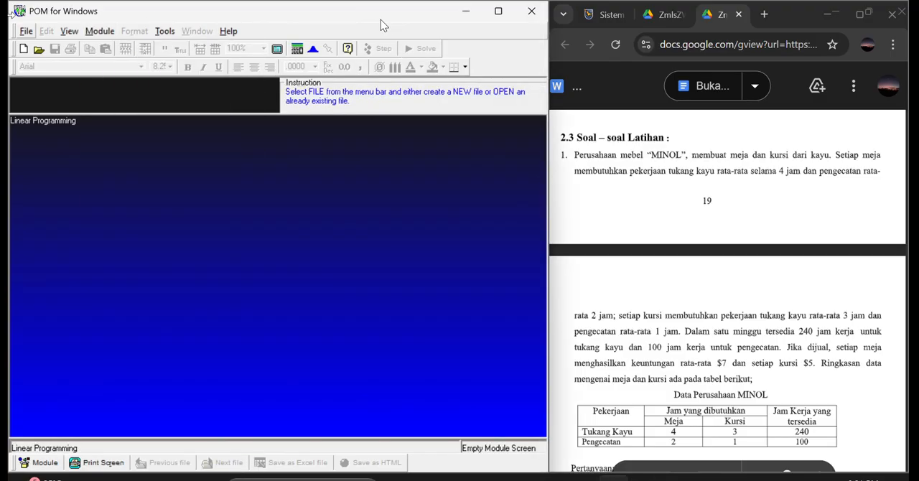
pyautogui.click(32, 31)
pyautogui.click(32, 31)
pyautogui.click(28, 49)
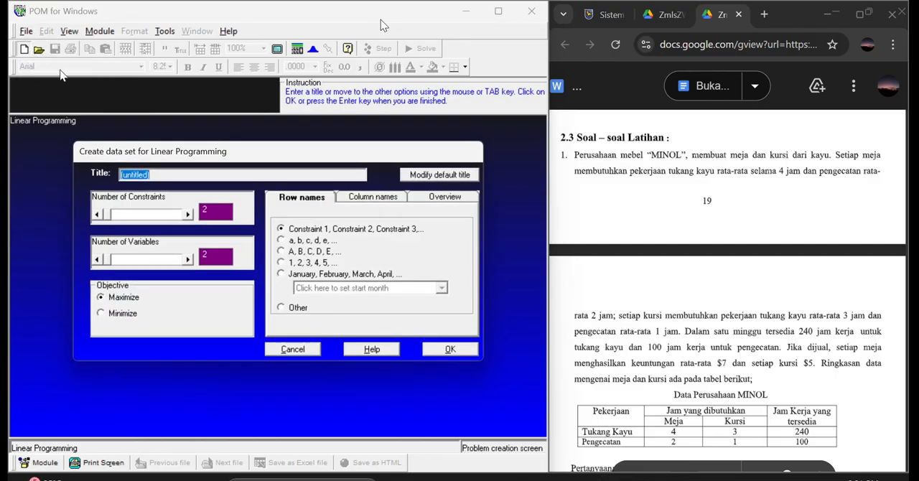
pyautogui.write('PERUSAHAAN MEBEL  MINOL')
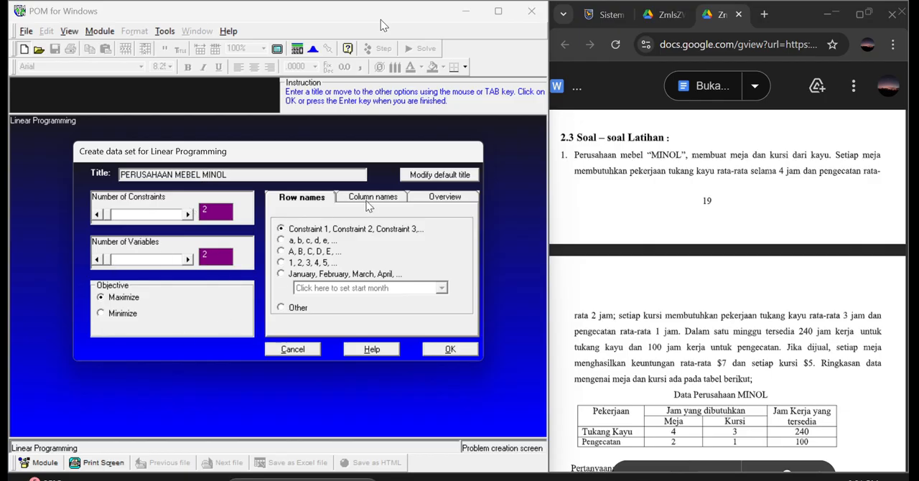
pyautogui.click(445, 351)
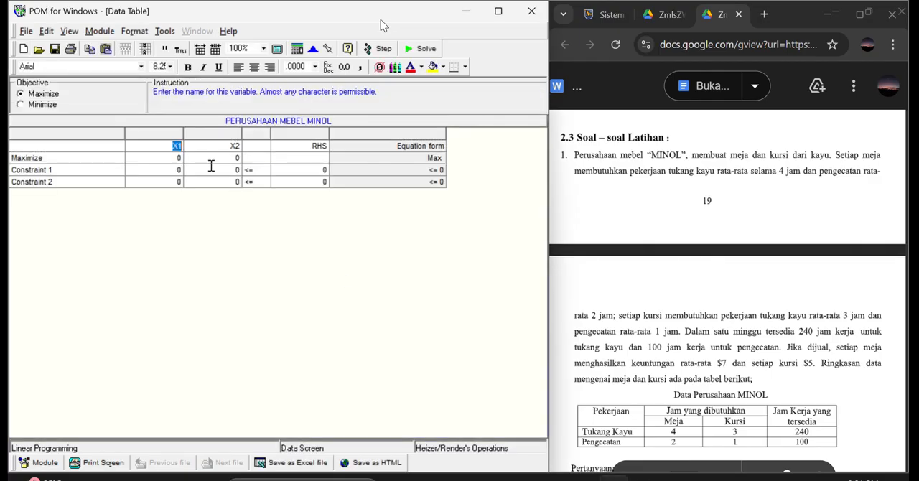
# Name the two variable columns MEJA and KURSI in the data table.
pyautogui.write('MEJA')
pyautogui.click(239, 146)
pyautogui.write('KURSI')
# Rename the two constraint rows as TUKANG KAYU and PENGECETAN.
pyautogui.click(91, 170)
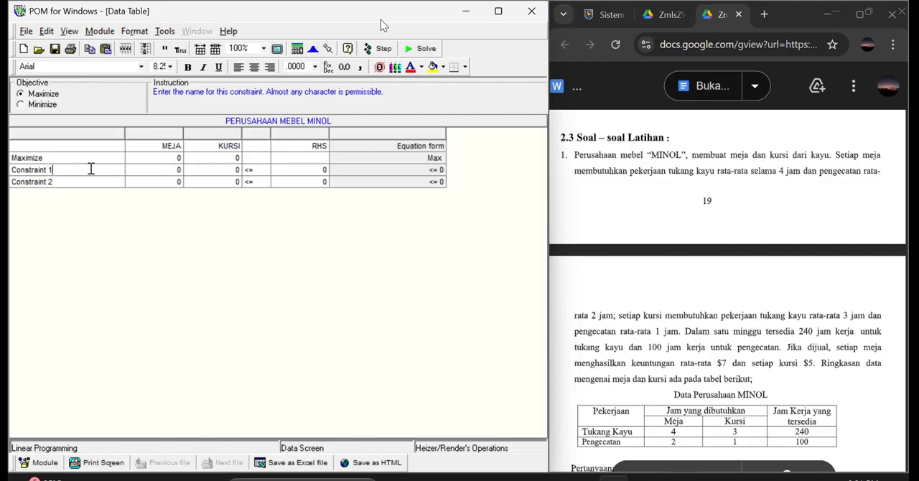
pyautogui.press('BackSpace')
pyautogui.press('BackSpace')
pyautogui.press('BackSpace')
pyautogui.press('BackSpace')
pyautogui.press('BackSpace')
pyautogui.press('BackSpace')
pyautogui.press('BackSpace')
pyautogui.press('BackSpace')
pyautogui.press('BackSpace')
pyautogui.press('BackSpace')
pyautogui.write('TUKANG KAYU')
pyautogui.press('BackSpace')
pyautogui.press('BackSpace')
pyautogui.press('BackSpace')
pyautogui.press('BackSpace')
pyautogui.press('BackSpace')
pyautogui.press('BackSpace')
pyautogui.press('BackSpace')
pyautogui.press('BackSpace')
pyautogui.press('BackSpace')
pyautogui.press('BackSpace')
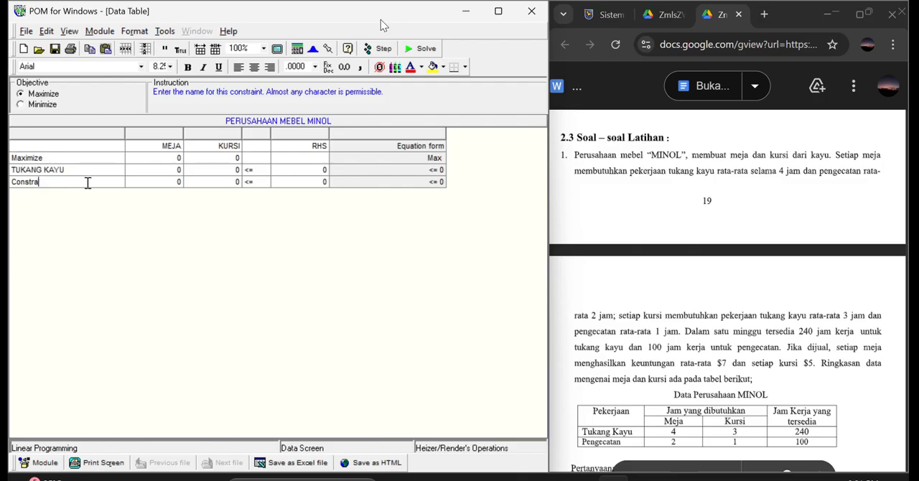
pyautogui.write('PENGECETAN')
# Fill the MEJA column with 7 for Maximize, 4 for TUKANG KAYU and 2 for PENGECETAN.
pyautogui.click(181, 158)
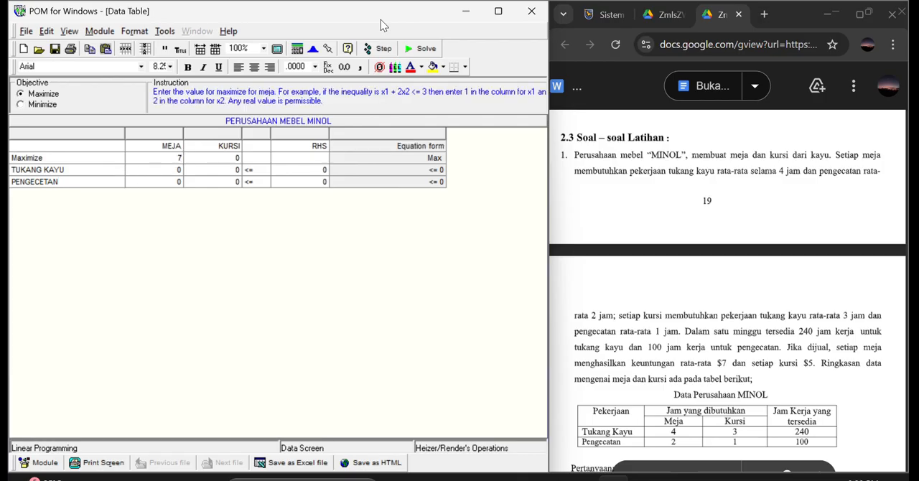
pyautogui.press('Return')
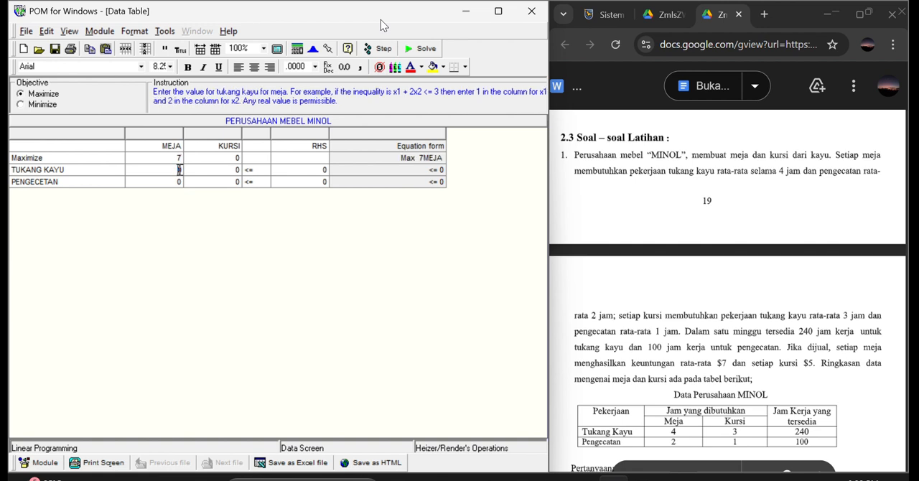
pyautogui.write('4')
pyautogui.click(182, 181)
pyautogui.write('2')
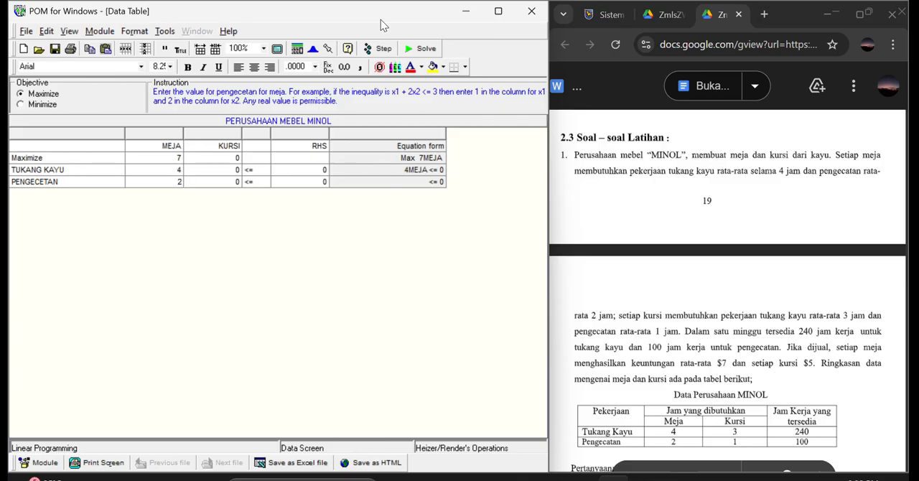
# Fill the KURSI column with 5 for Maximize, 3 for TUKANG KAYU and 1 for PENGECETAN.
pyautogui.click(239, 158)
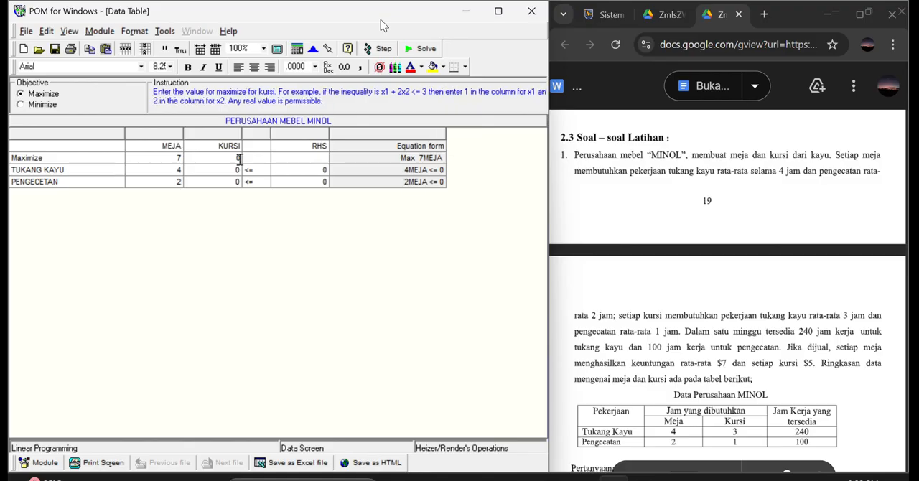
pyautogui.write('5')
pyautogui.click(243, 170)
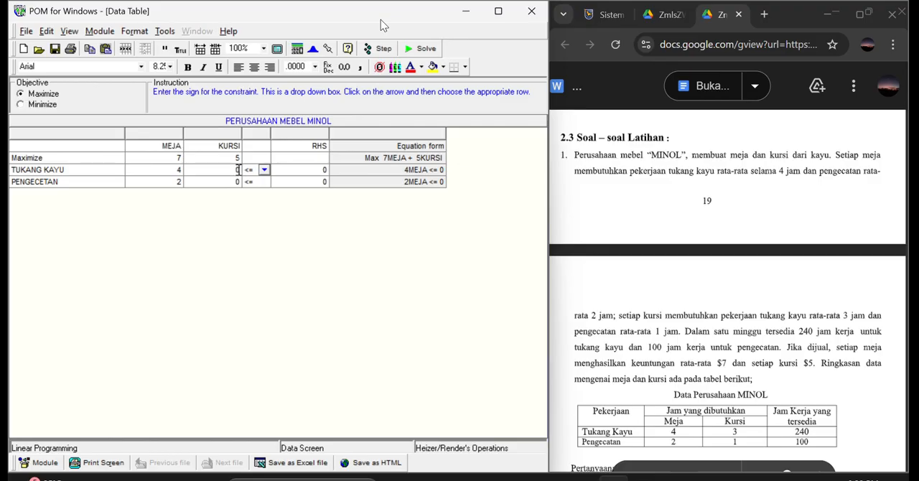
pyautogui.click(241, 170)
pyautogui.write('3')
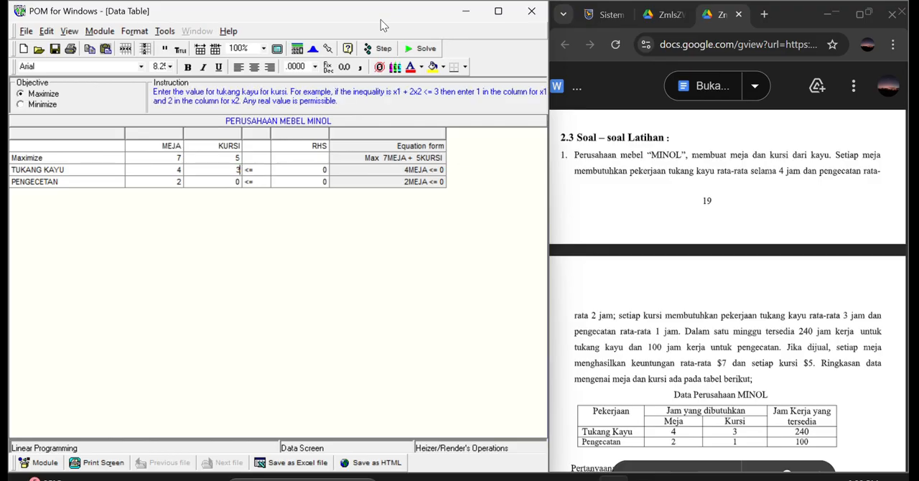
pyautogui.press('Down')
pyautogui.write('1')
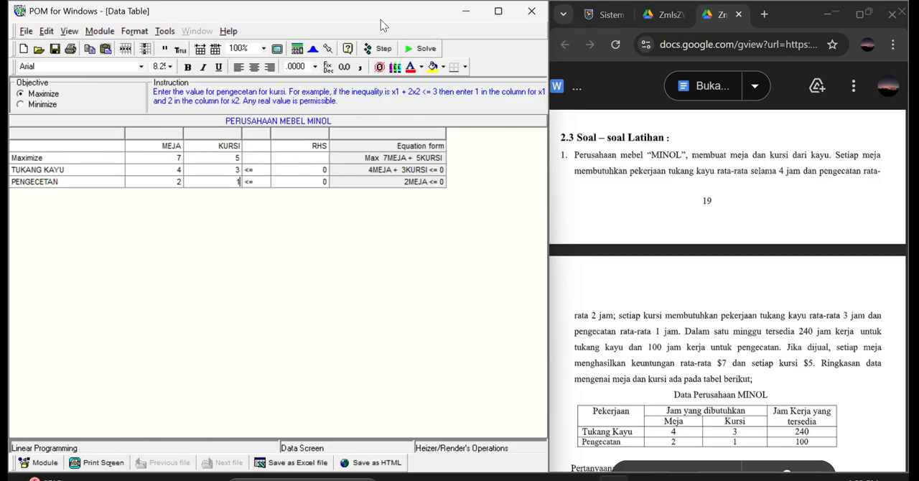
# Set the RHS values to 240 for TUKANG KAYU and 100 for PENGECETAN.
pyautogui.press('Right')
pyautogui.press('Right')
pyautogui.press('Up')
pyautogui.write('2')
pyautogui.click(313, 181)
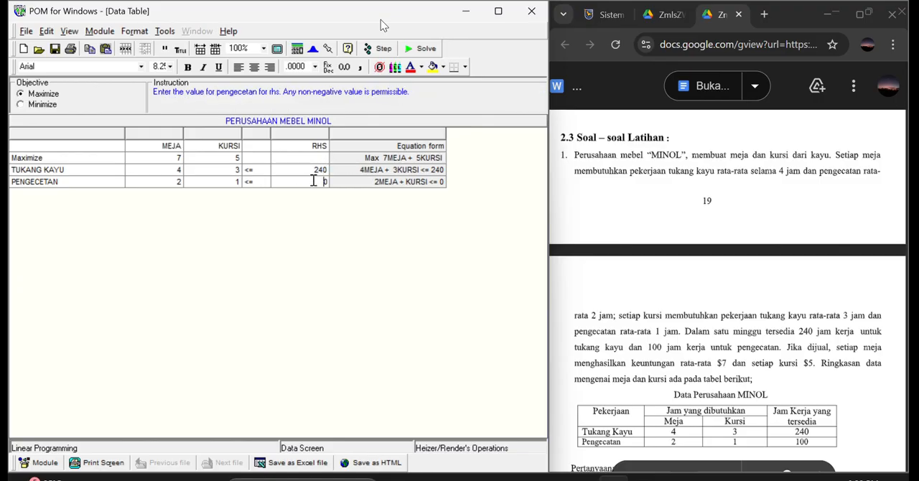
pyautogui.write('00')
# Solve the MINOL problem and arrange all result windows in a cascade.
pyautogui.click(419, 52)
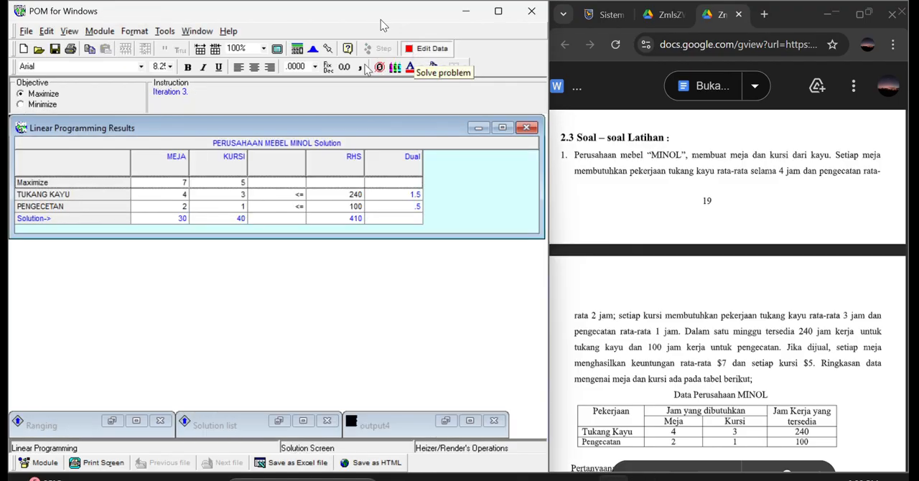
pyautogui.click(197, 31)
pyautogui.click(242, 46)
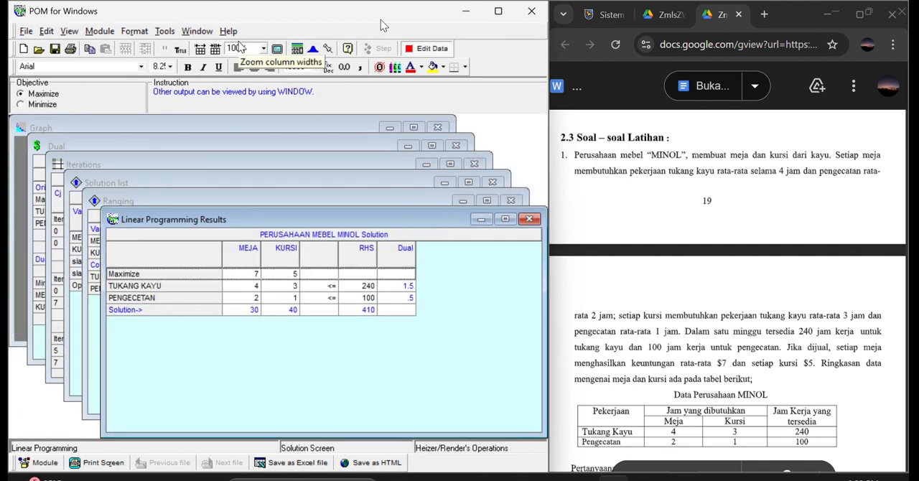
# Review and close the Linear Programming Results, Ranging, Solution list, Iterations and Dual windows to reach the Graph.
pyautogui.click(531, 220)
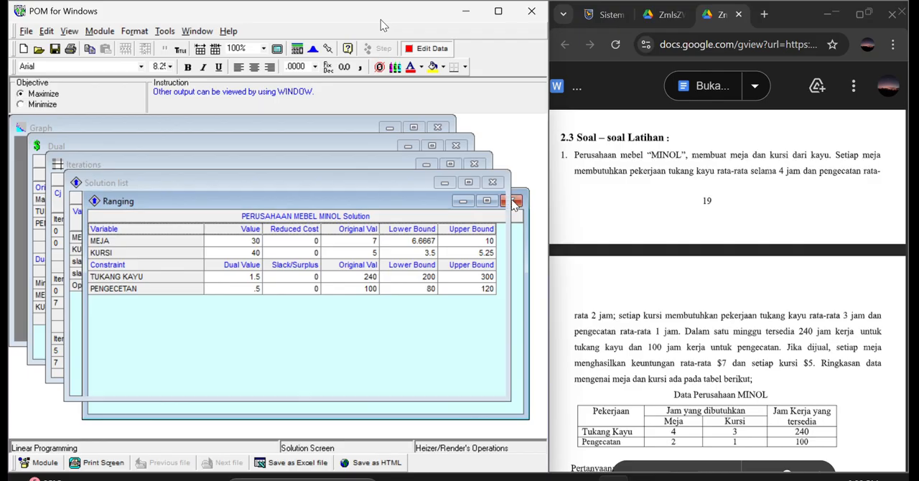
pyautogui.click(511, 200)
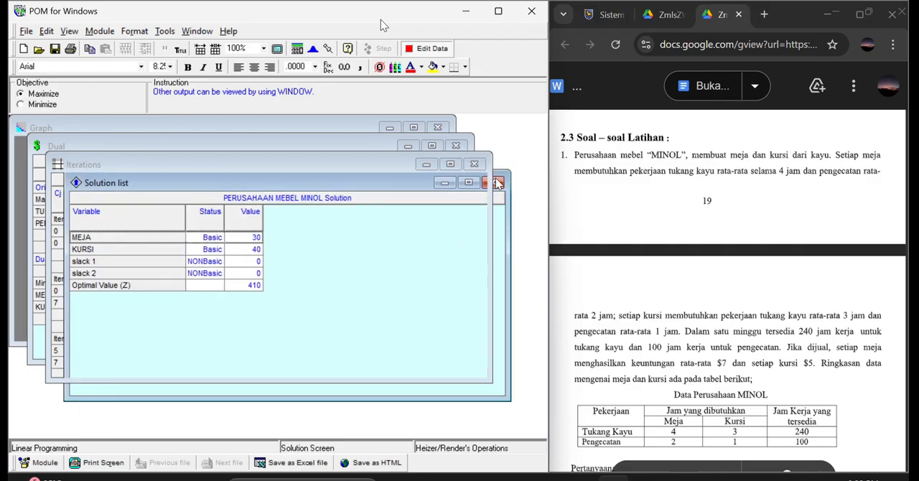
pyautogui.click(493, 183)
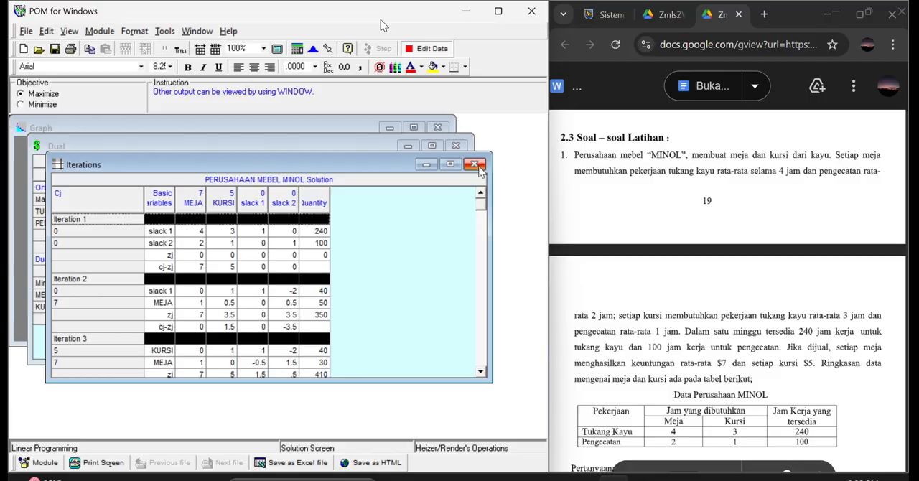
pyautogui.click(476, 166)
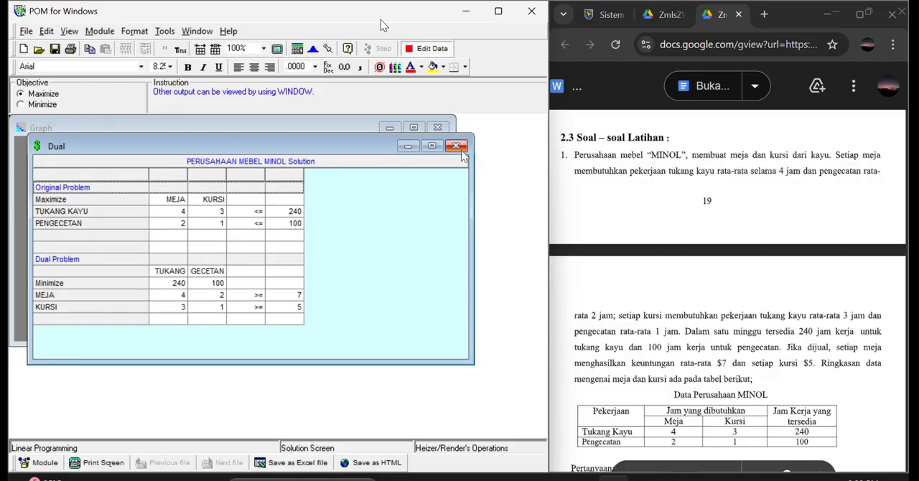
pyautogui.click(460, 148)
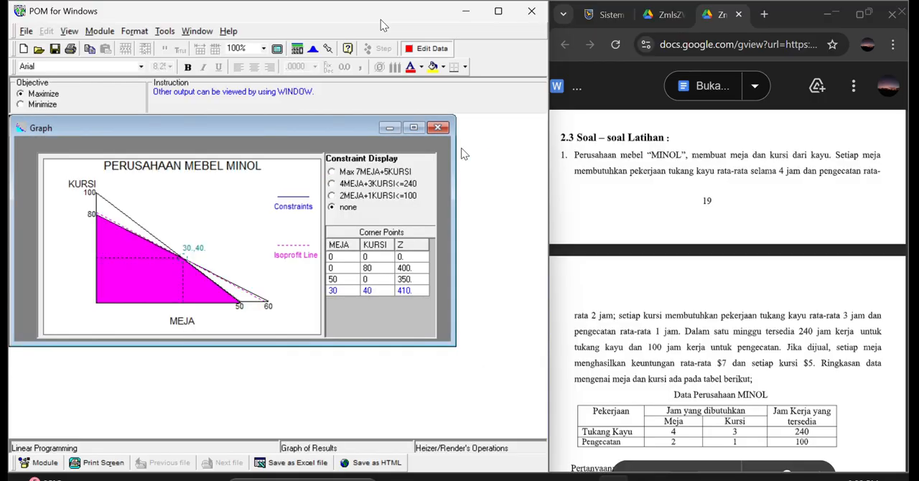
# Bring exercise 2 into view in the question document and close the solved MINOL problem file.
pyautogui.scroll(-5, 659, 237)
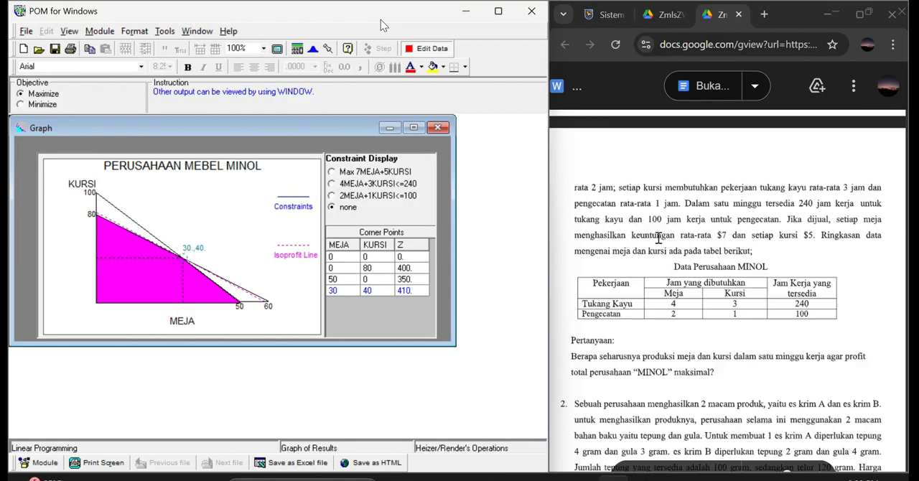
pyautogui.scroll(-2, 658, 237)
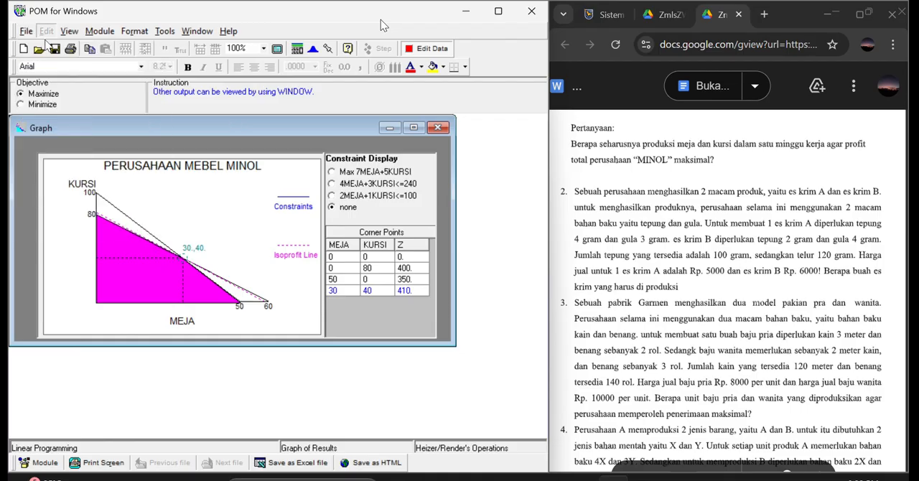
pyautogui.click(26, 31)
pyautogui.click(36, 76)
pyautogui.click(470, 289)
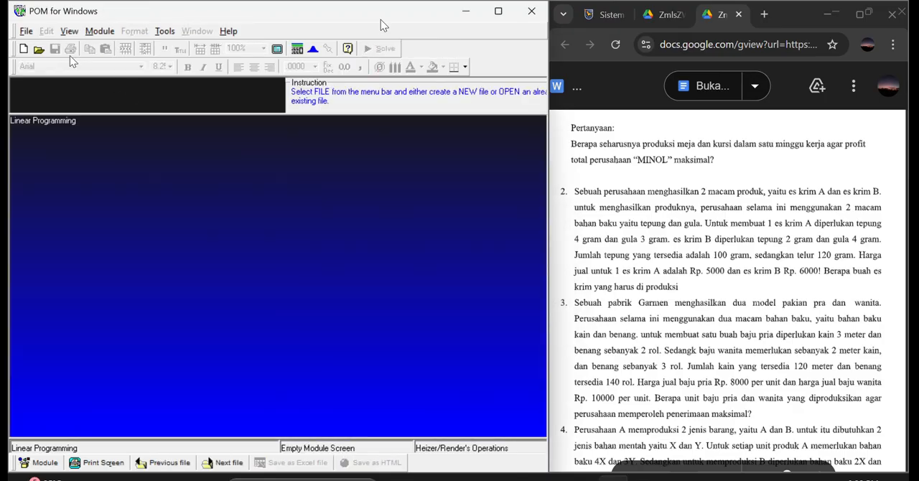
# Create a data set titled PERUSAHAAN with the Other option for row names and ES KRIM as the custom column name.
pyautogui.click(23, 49)
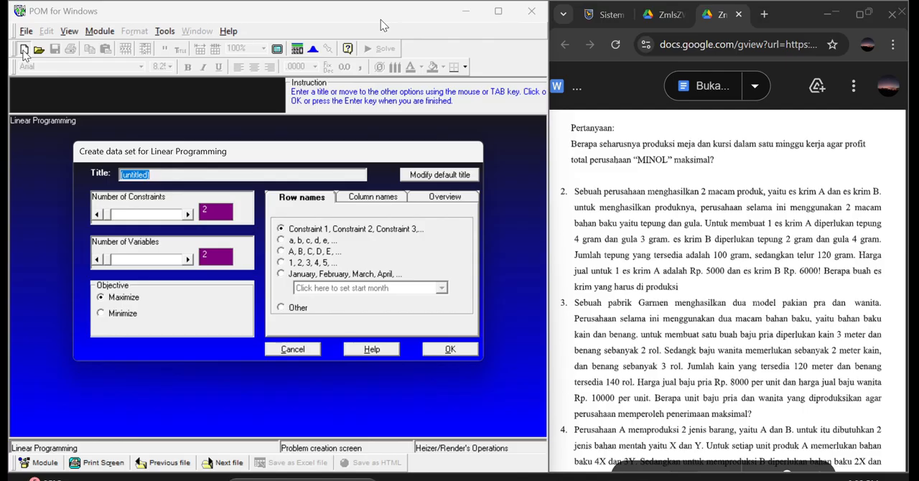
pyautogui.write('PERUSAHAAN')
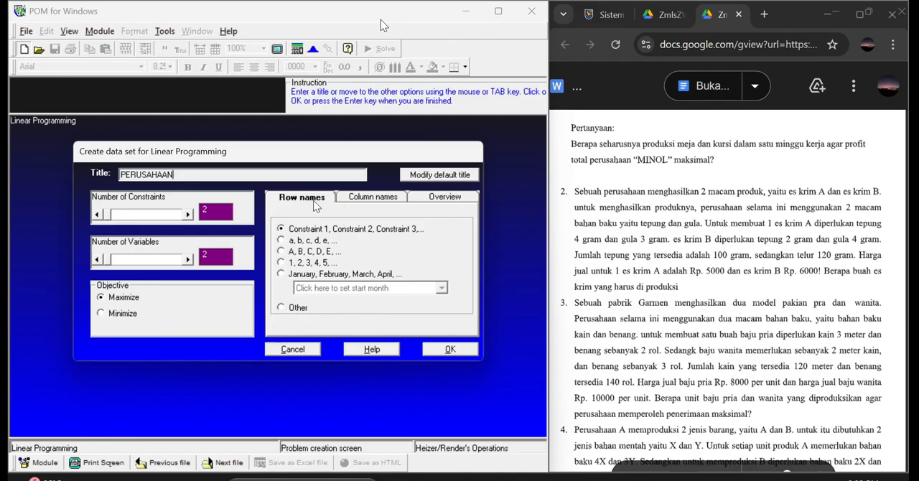
pyautogui.click(282, 308)
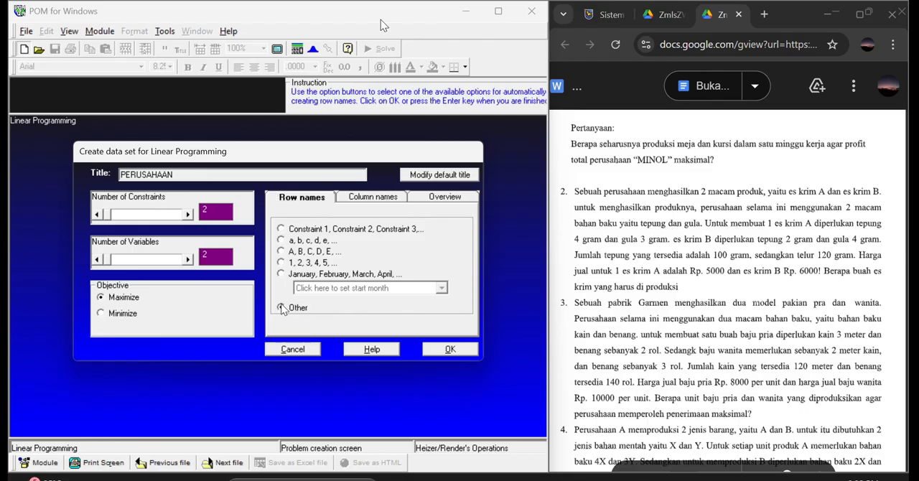
pyautogui.click(375, 203)
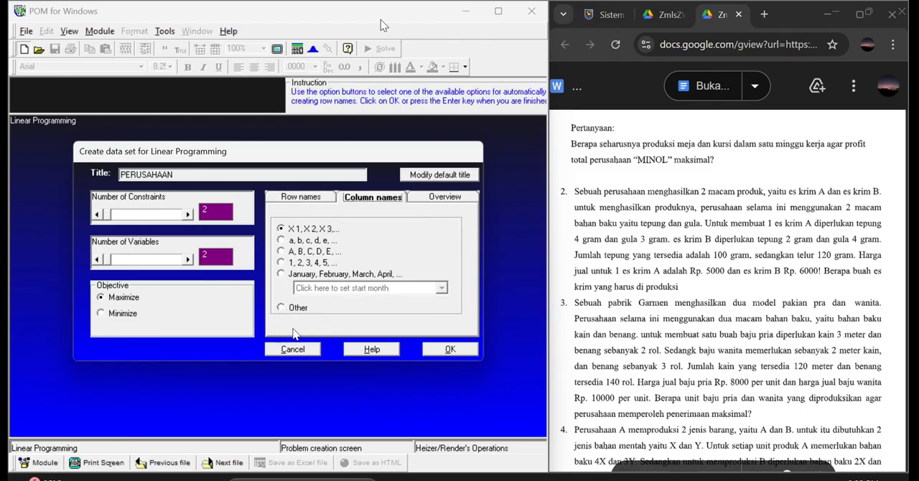
pyautogui.click(281, 307)
pyautogui.write('ES KRIM')
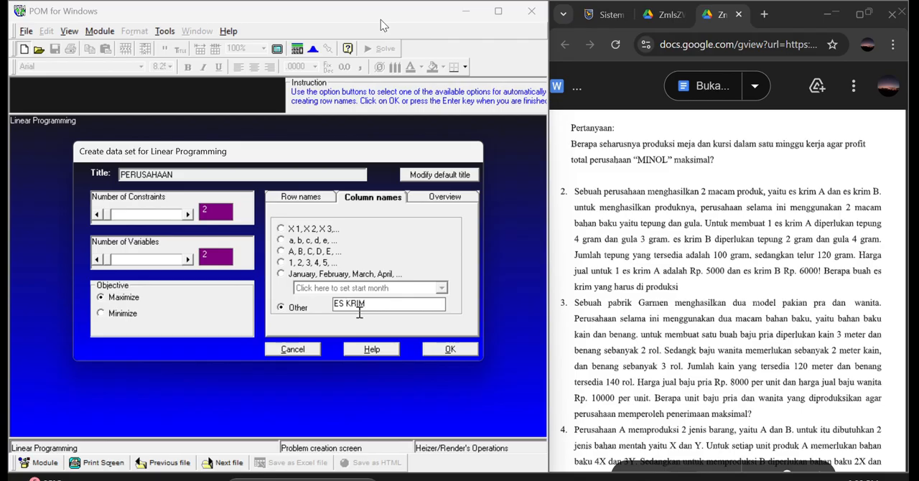
pyautogui.click(454, 350)
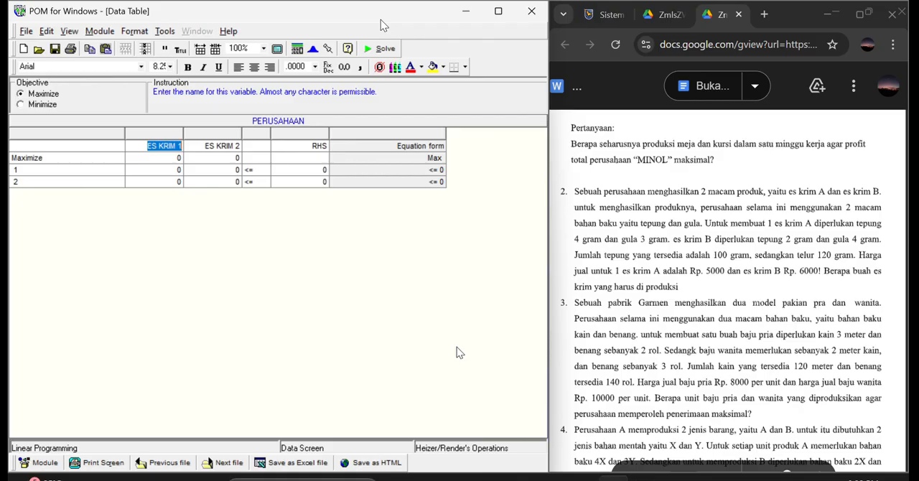
# Name the two constraint rows TEPUNG and GULA.
pyautogui.click(86, 171)
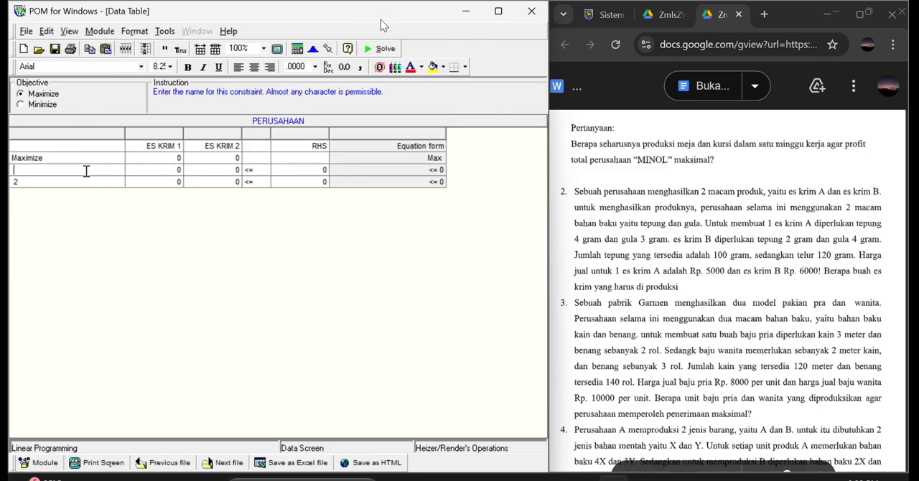
pyautogui.write('TEPUNG')
pyautogui.click(77, 186)
pyautogui.write('GULA')
# Fill the ES KRIM 1 column with 5000 for Maximize, 4 for TEPUNG and 3 for GULA.
pyautogui.click(182, 159)
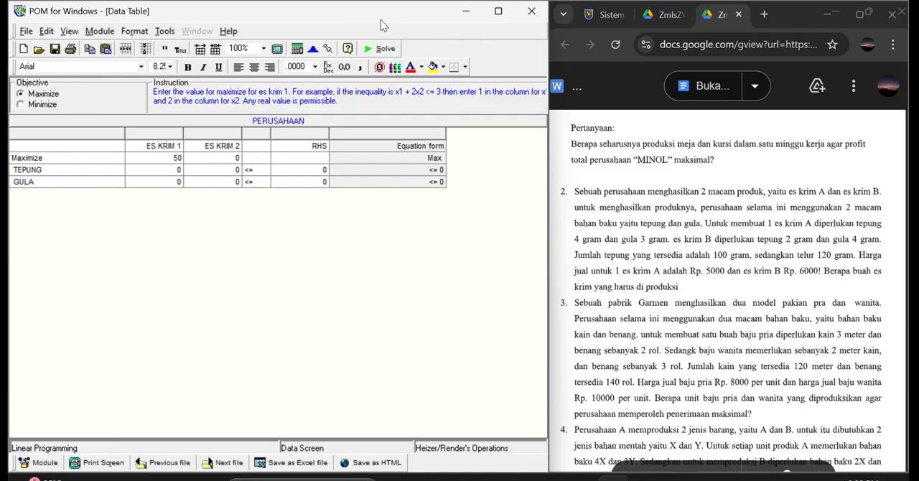
pyautogui.click(182, 171)
pyautogui.write('4')
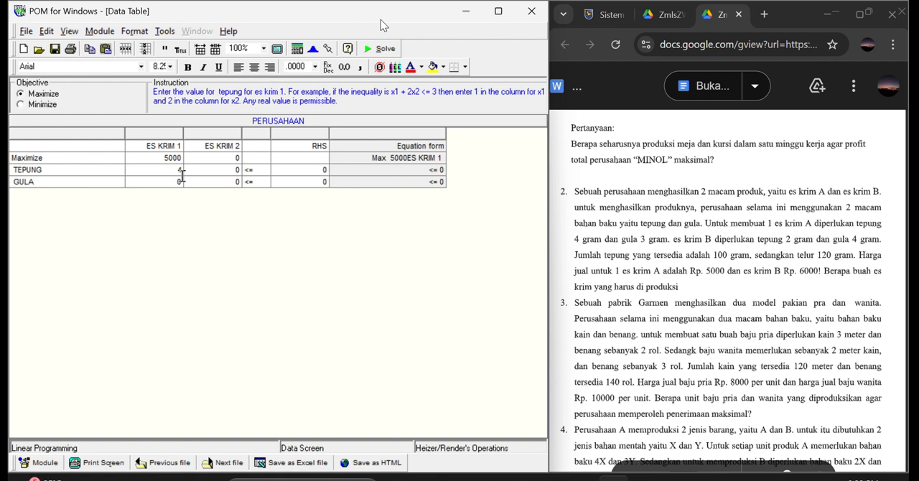
pyautogui.click(182, 181)
pyautogui.write('3')
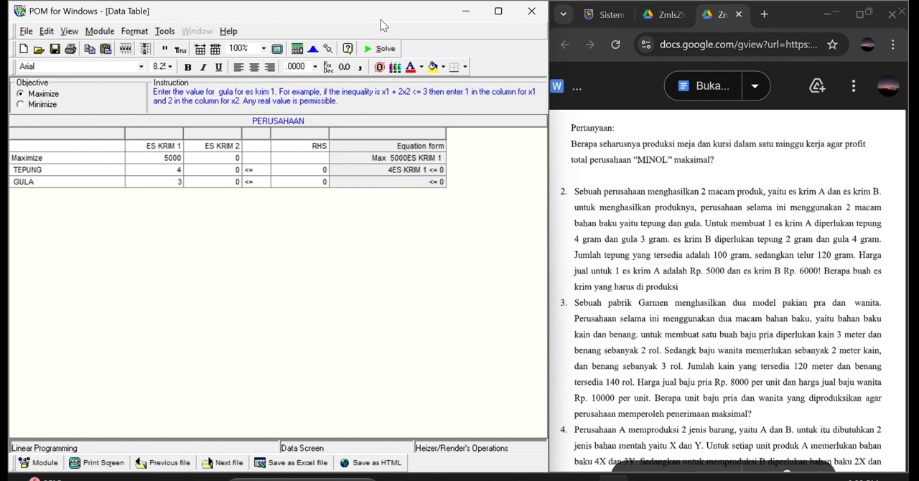
# Fill the ES KRIM 2 column with 6000 for Maximize, 2 for TEPUNG and 4 for GULA.
pyautogui.click(232, 158)
pyautogui.write('60')
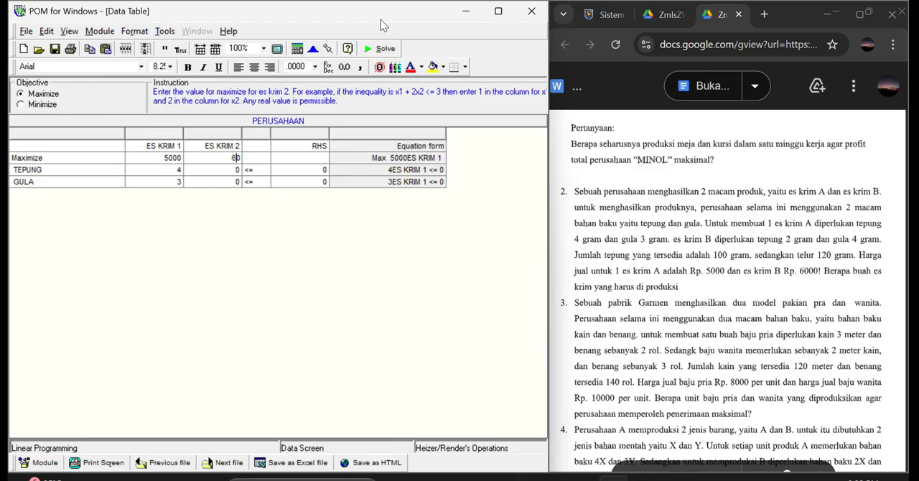
pyautogui.write('00')
pyautogui.click(236, 170)
pyautogui.write('2')
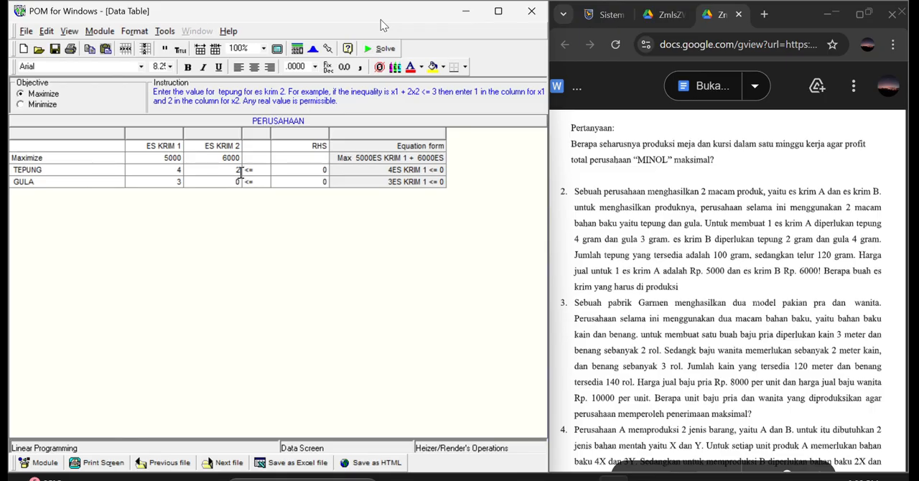
pyautogui.click(241, 182)
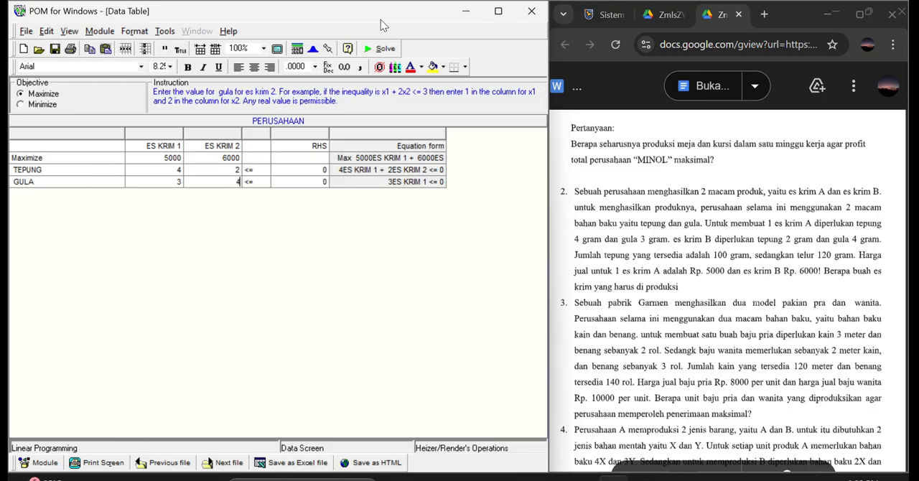
# Set the right-hand-side limits to 100 for TEPUNG and 120 for GULA.
pyautogui.click(322, 170)
pyautogui.write('100')
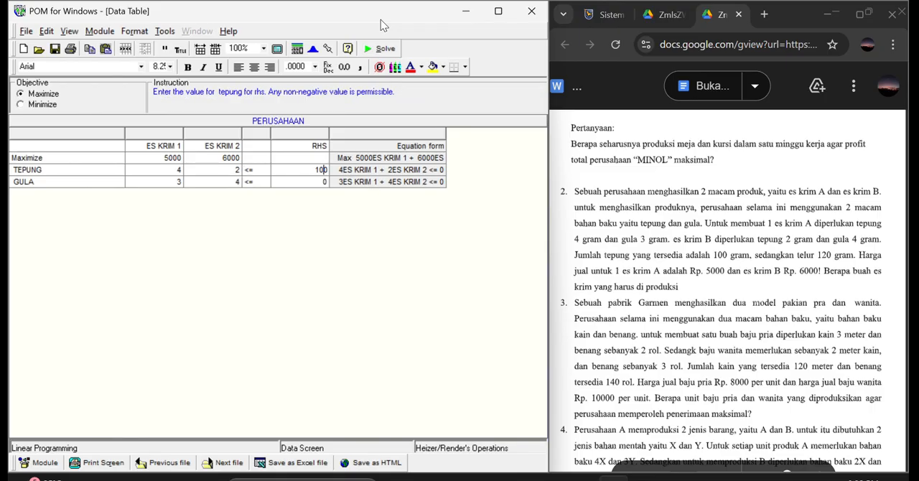
pyautogui.click(321, 182)
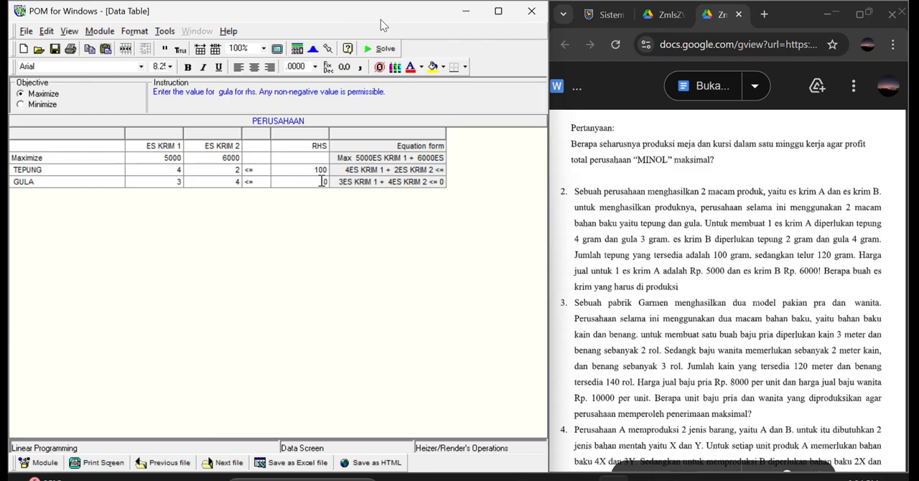
pyautogui.write('120')
# Solve the PERUSAHAAN model and arrange its result windows in a cascade.
pyautogui.click(368, 48)
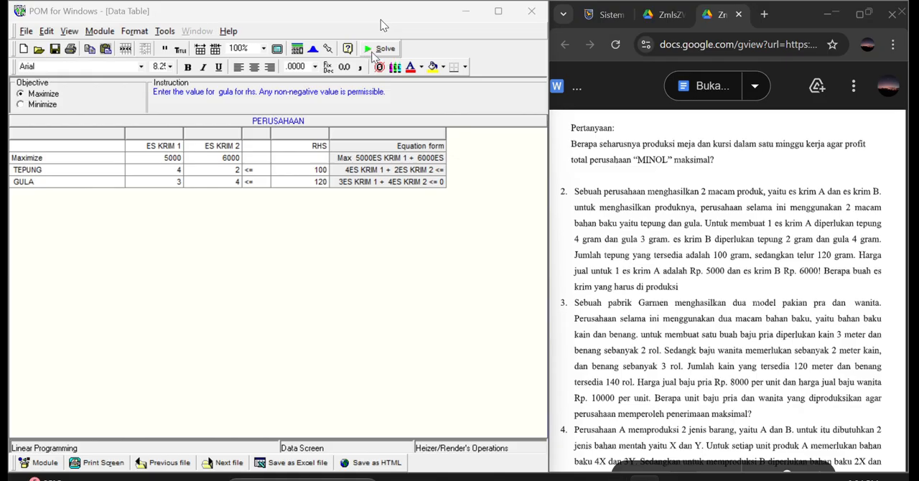
pyautogui.click(370, 49)
pyautogui.click(370, 51)
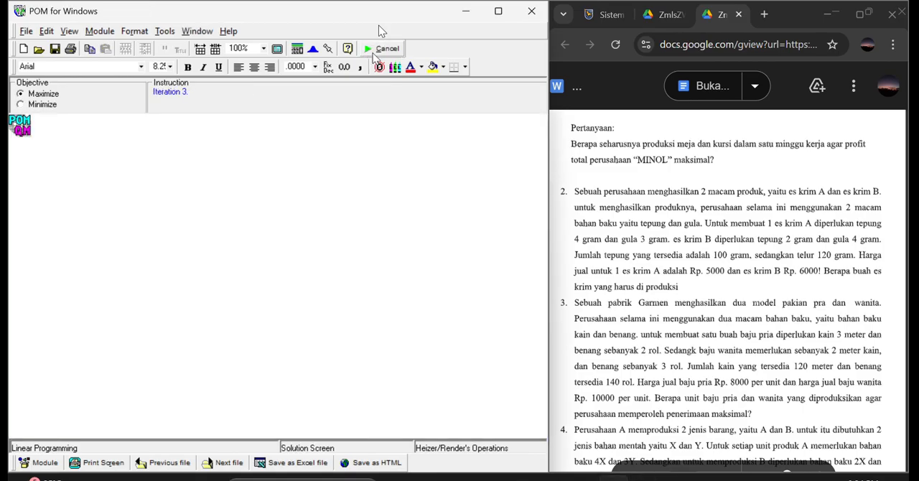
pyautogui.click(214, 48)
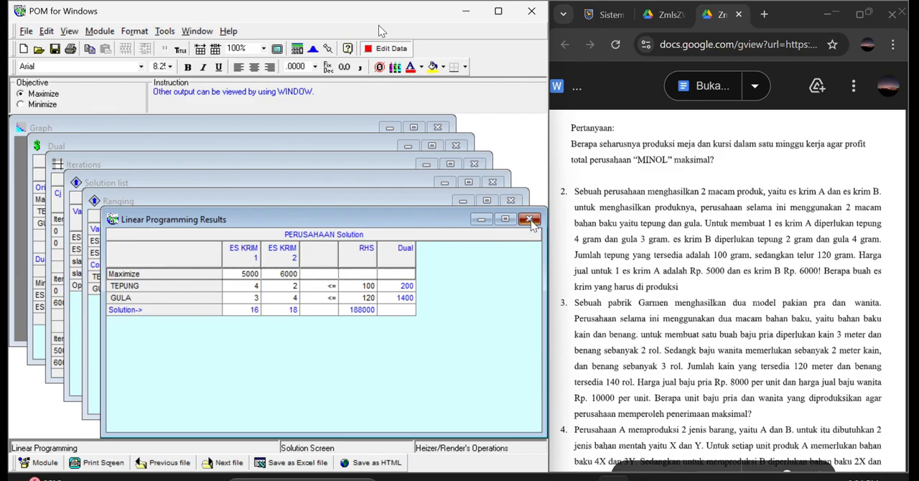
# Review and close the PERUSAHAAN result, ranging, solution list, iterations and dual windows, leaving only the Graph open.
pyautogui.click(530, 219)
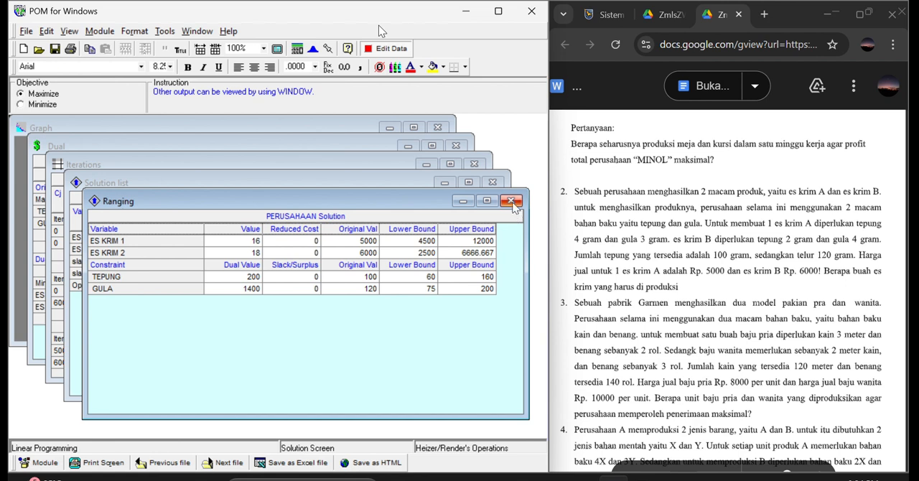
pyautogui.click(514, 203)
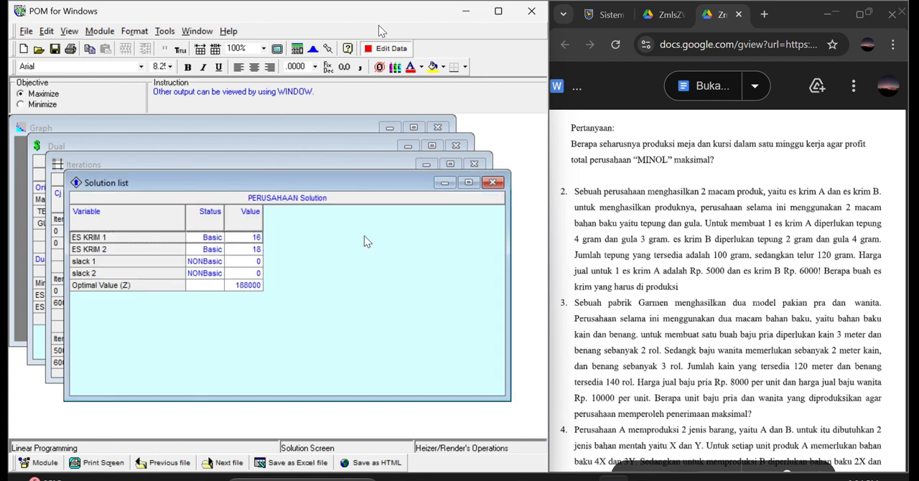
pyautogui.click(502, 186)
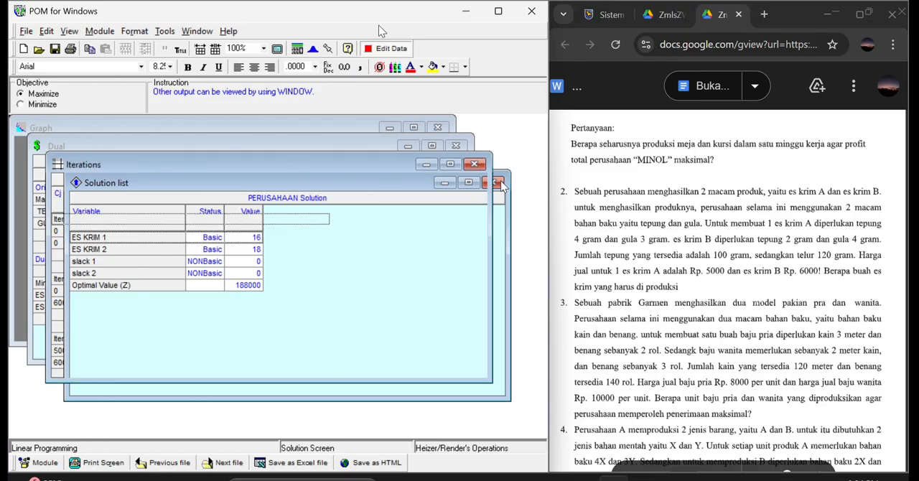
pyautogui.click(480, 166)
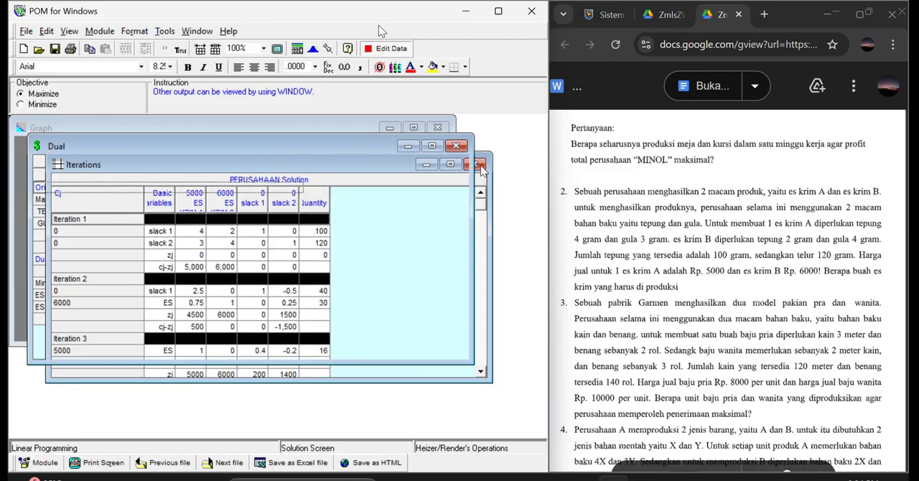
pyautogui.click(459, 148)
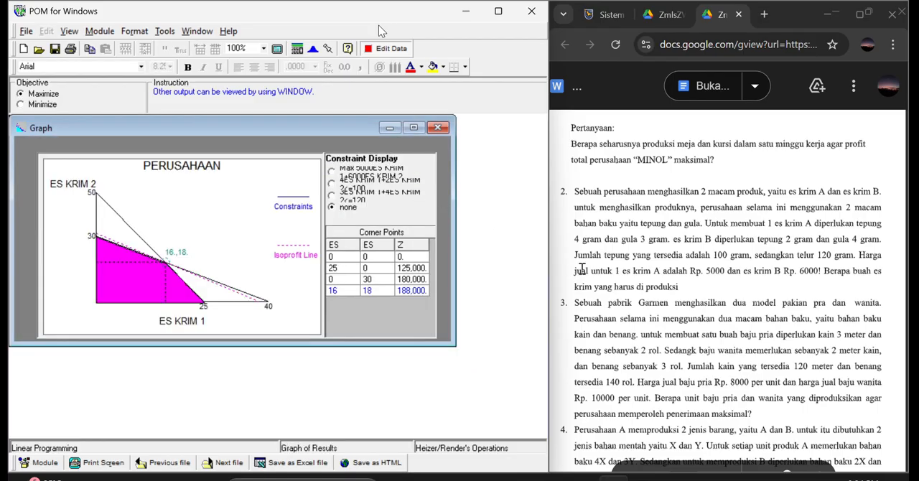
# Bring exercise 3 into view in the question document and close the PERUSAHAAN problem file without saving.
pyautogui.scroll(-5, 605, 277)
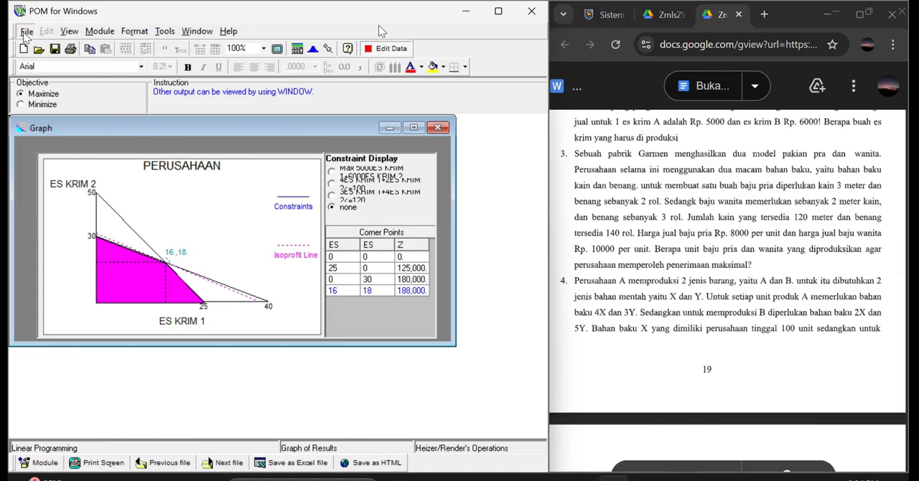
pyautogui.click(25, 32)
pyautogui.click(47, 64)
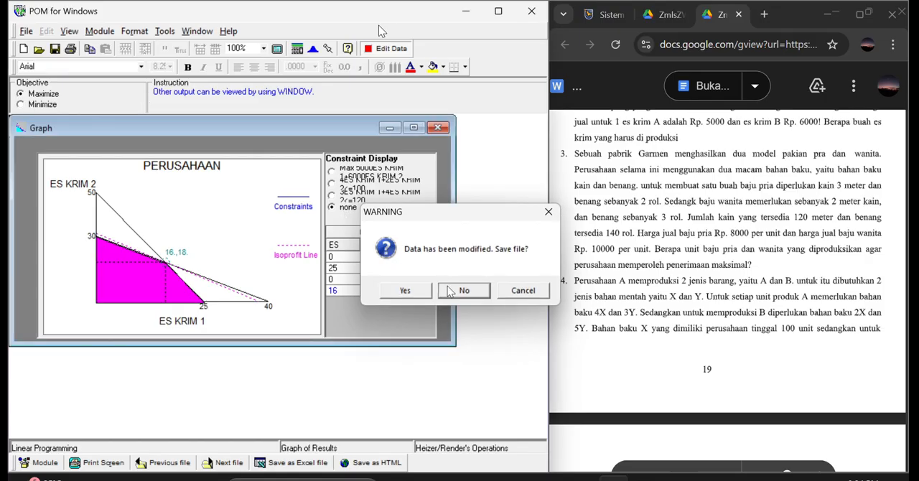
pyautogui.click(458, 290)
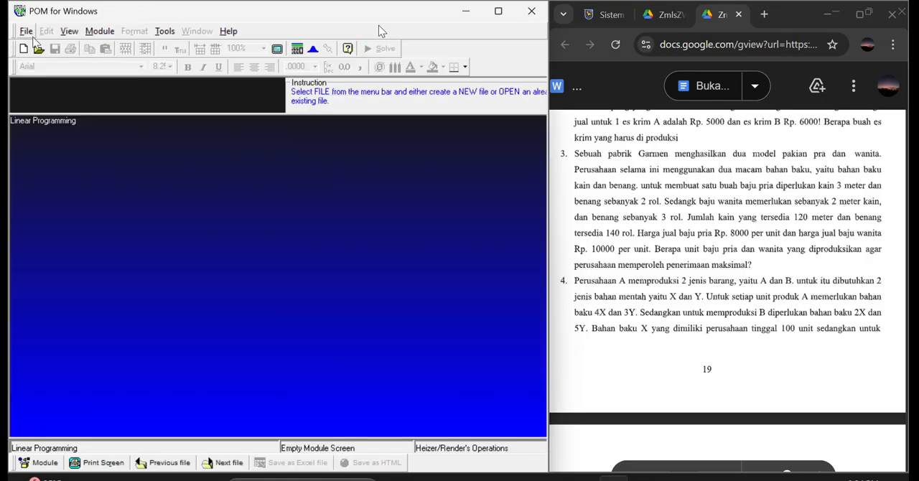
# Start a new linear programming data set and title it PABRIK GARMEN.
pyautogui.click(26, 32)
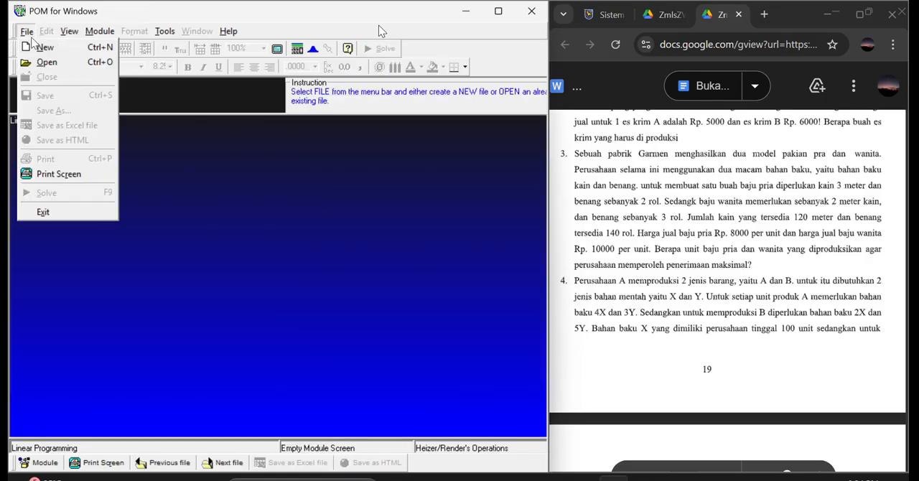
pyautogui.click(46, 47)
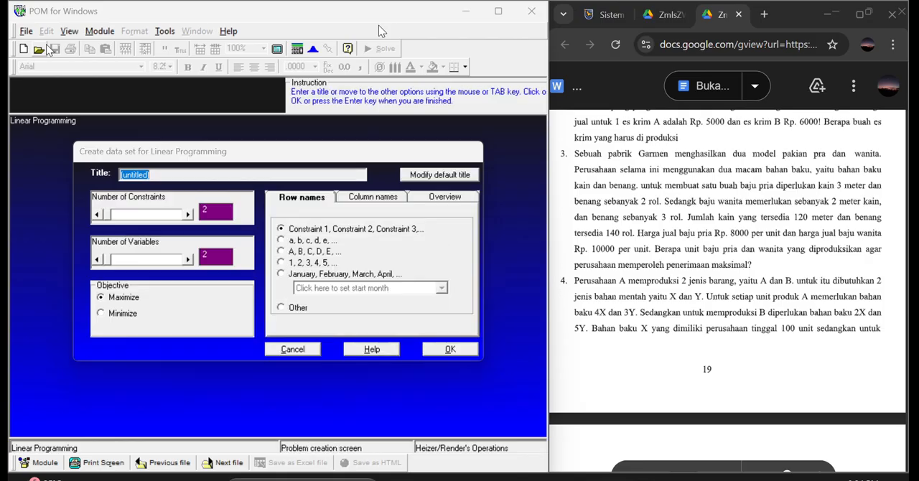
pyautogui.click(160, 175)
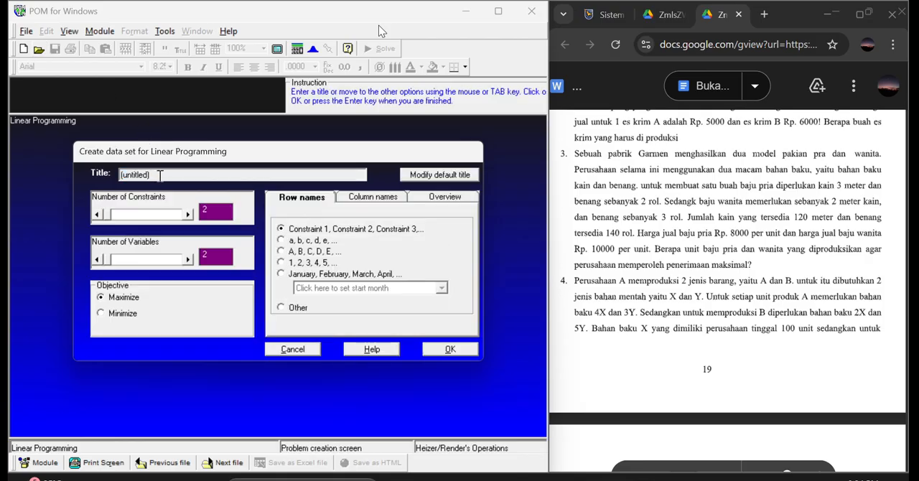
pyautogui.write('PABRIK')
pyautogui.write('I')
pyautogui.press('BackSpace')
pyautogui.press('BackSpace')
pyautogui.press('BackSpace')
pyautogui.press('BackSpace')
pyautogui.press('BackSpace')
pyautogui.press('BackSpace')
pyautogui.press('BackSpace')
pyautogui.press('BackSpace')
pyautogui.press('BackSpace')
pyautogui.press('BackSpace')
pyautogui.press('BackSpace')
pyautogui.press('BackSpace')
pyautogui.press('BackSpace')
pyautogui.press('BackSpace')
pyautogui.press('BackSpace')
pyautogui.write('PABRIK GARMEN')
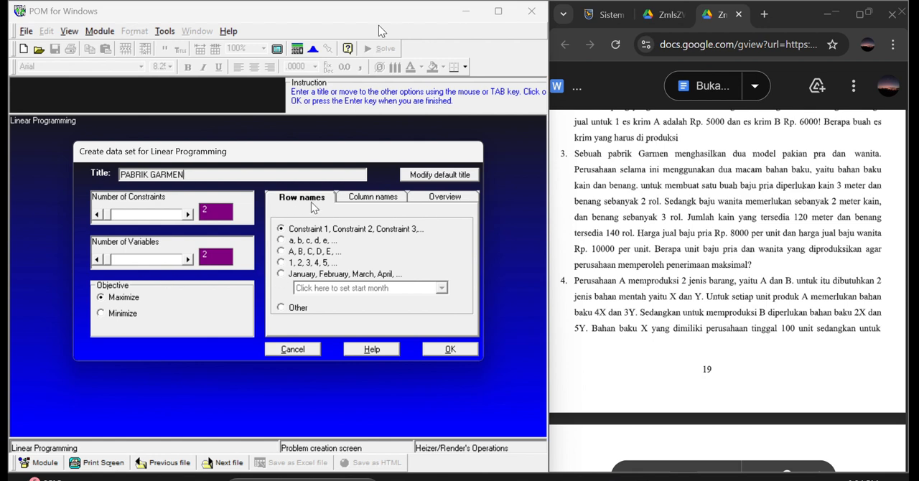
# Choose the Other option for row names, clear the custom column name ES KRIM, and create the data table.
pyautogui.click(283, 308)
pyautogui.click(373, 198)
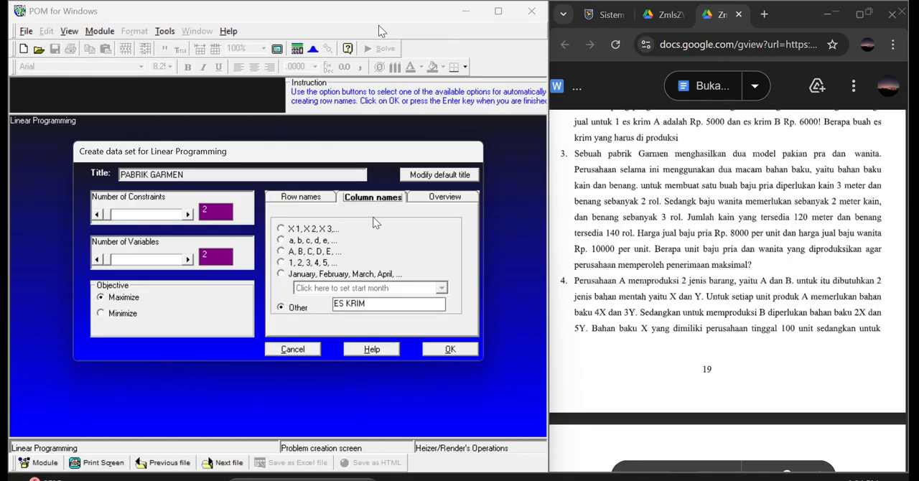
pyautogui.click(385, 303)
pyautogui.press('BackSpace')
pyautogui.press('BackSpace')
pyautogui.press('BackSpace')
pyautogui.press('BackSpace')
pyautogui.press('BackSpace')
pyautogui.click(447, 351)
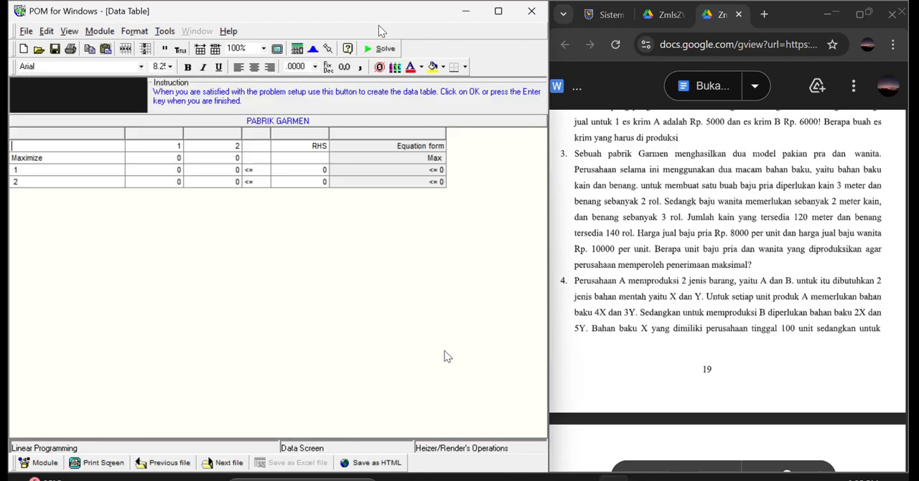
# Name the two variable columns PRIA and WANITA.
pyautogui.write('PRIA')
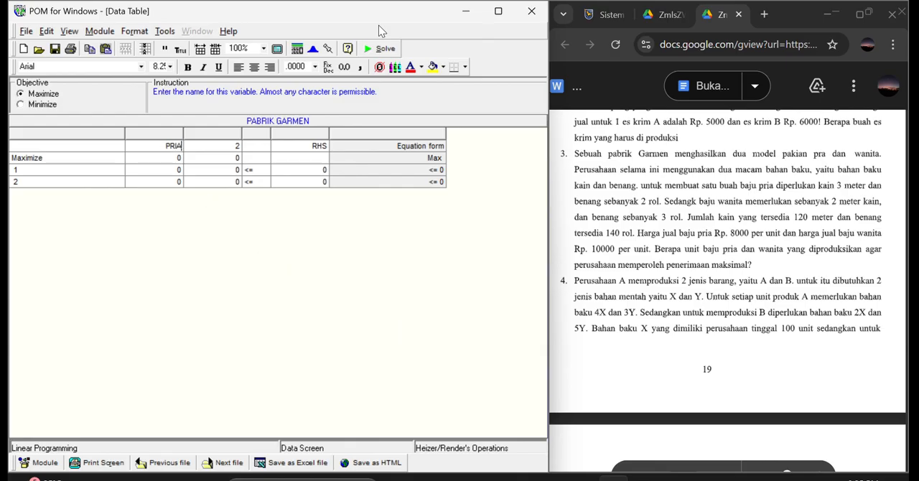
pyautogui.press('Tab')
pyautogui.write('WANITA')
# Name the two constraint rows KAIN and BENANG.
pyautogui.click(112, 168)
pyautogui.write('KAIN')
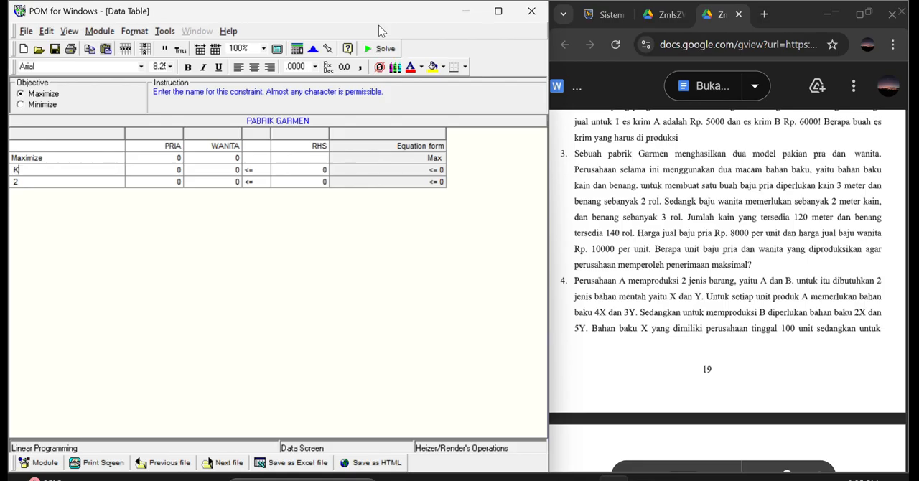
pyautogui.click(63, 180)
pyautogui.write('BENANG')
# Fill the PRIA column with 8000 for Maximize, 3 for KAIN and 2 for BENANG.
pyautogui.click(179, 158)
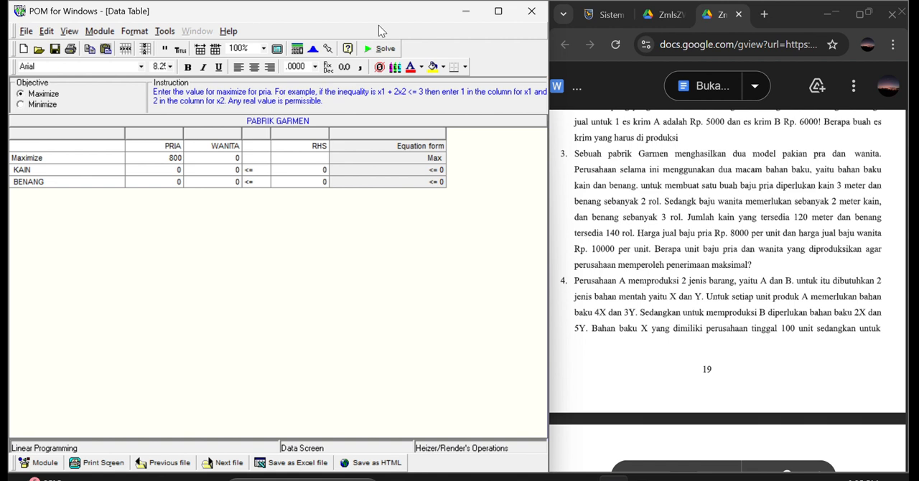
pyautogui.click(181, 168)
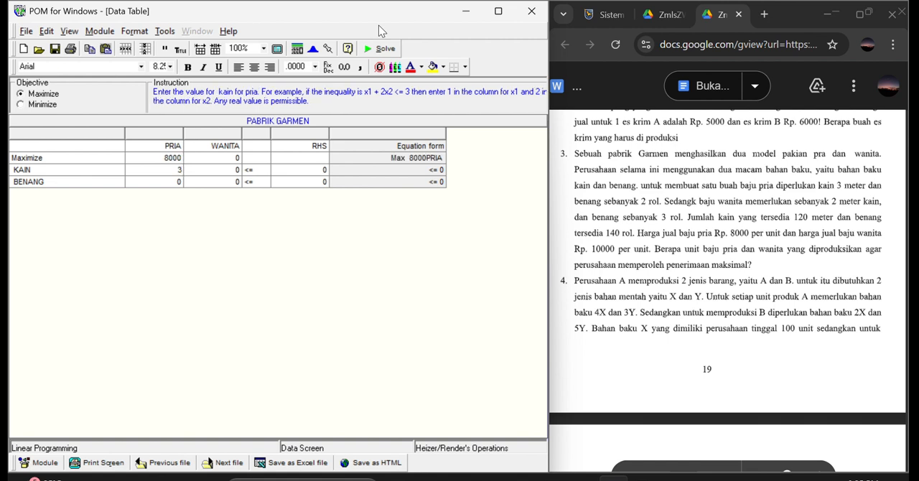
pyautogui.click(179, 182)
pyautogui.write('2')
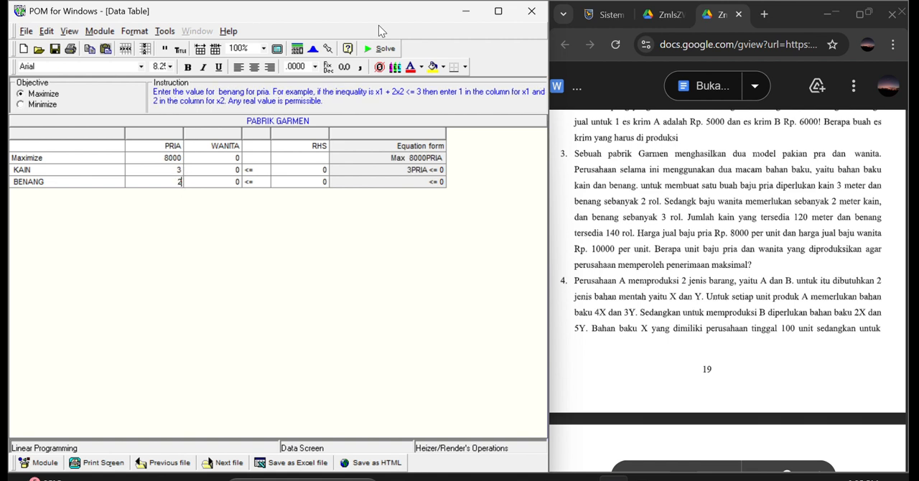
# Fill the WANITA column with 10000 for Maximize, 2 for KAIN and 3 for BENANG.
pyautogui.click(227, 157)
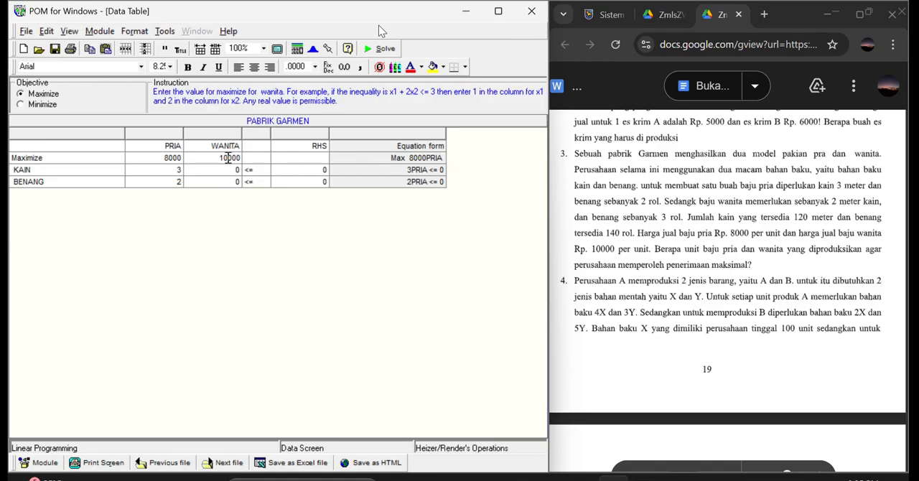
pyautogui.press('Down')
pyautogui.write('2')
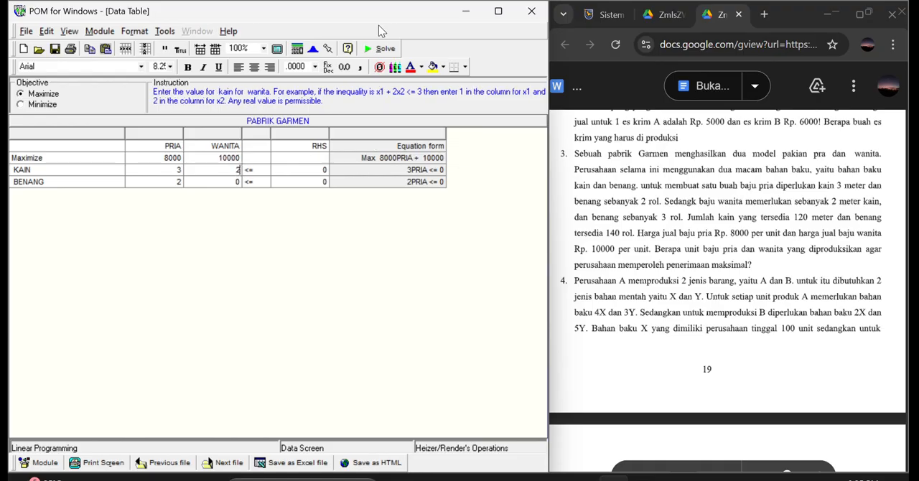
pyautogui.press('Down')
pyautogui.write('3')
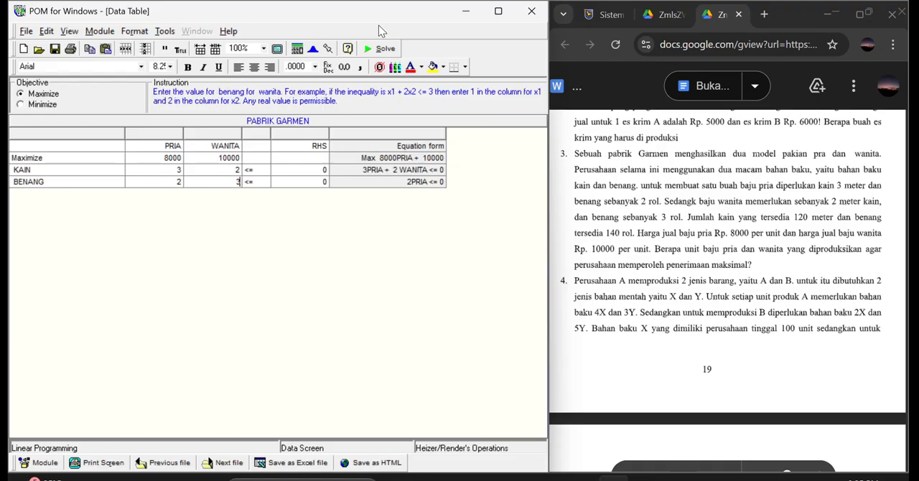
# Set the right-hand-side limits to 120 for KAIN and 140 for BENANG.
pyautogui.click(312, 169)
pyautogui.write('1')
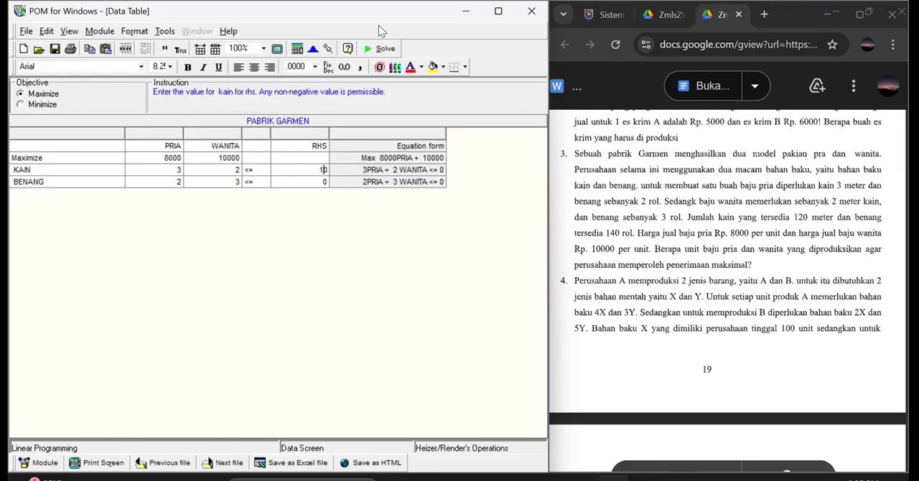
pyautogui.write('2')
pyautogui.press('Down')
pyautogui.write('1')
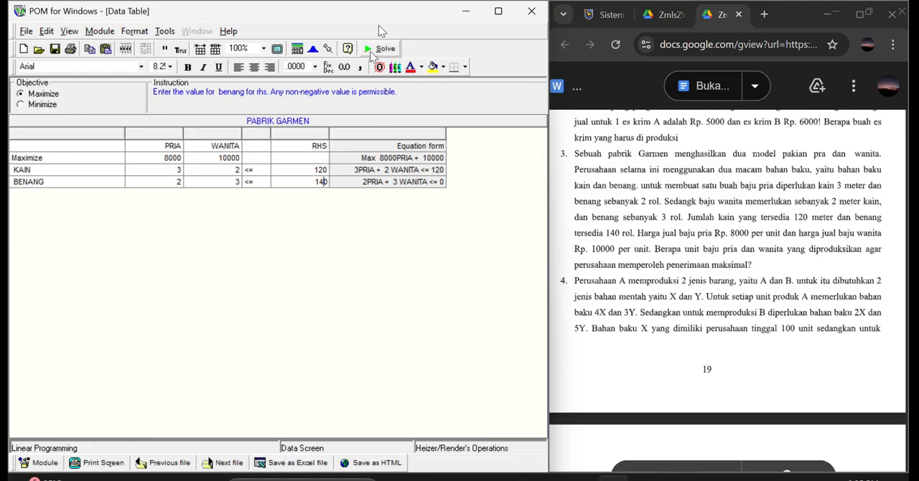
# Solve the PABRIK GARMEN model and cascade all of its result windows.
pyautogui.click(370, 50)
pyautogui.click(198, 31)
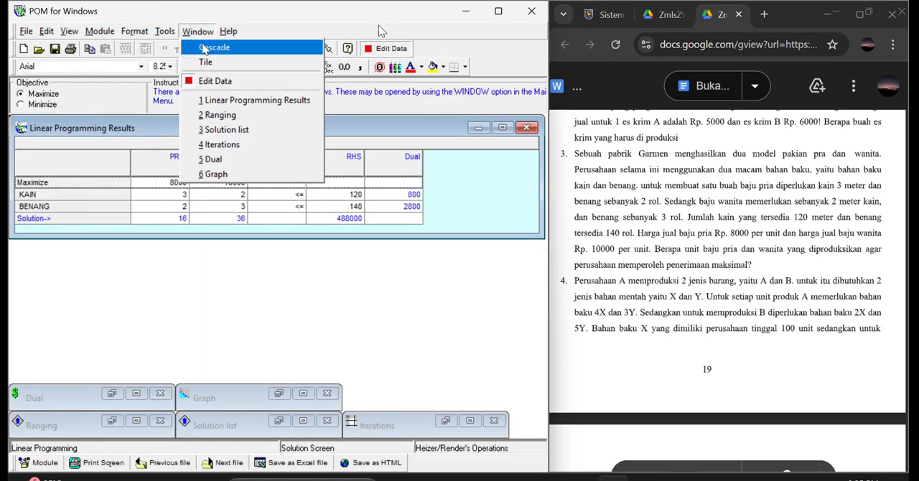
pyautogui.click(206, 49)
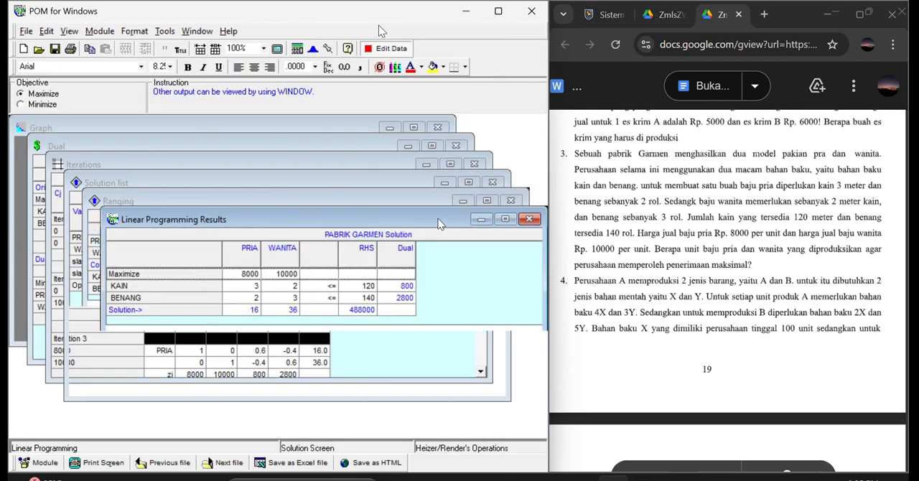
# Review the garment results one after another, closing the Linear Programming Results, Ranging, Solution list, Iterations and Dual windows to reach the Graph.
pyautogui.click(534, 224)
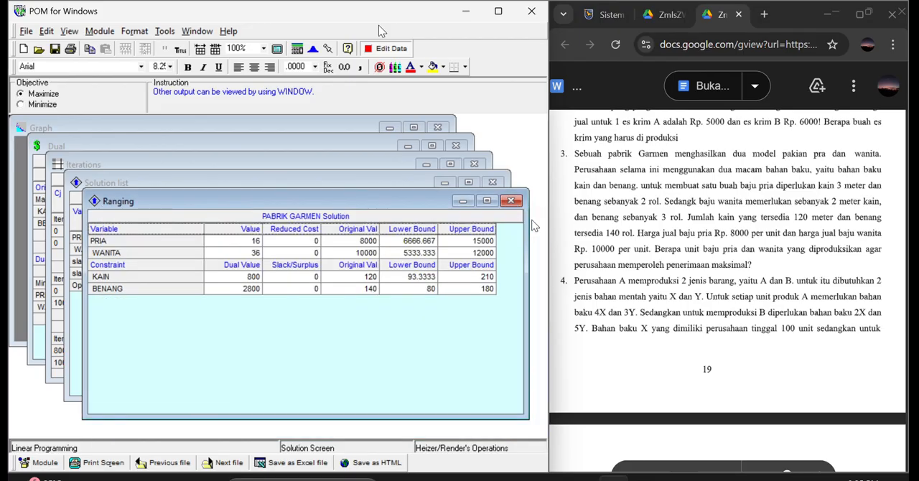
pyautogui.click(511, 202)
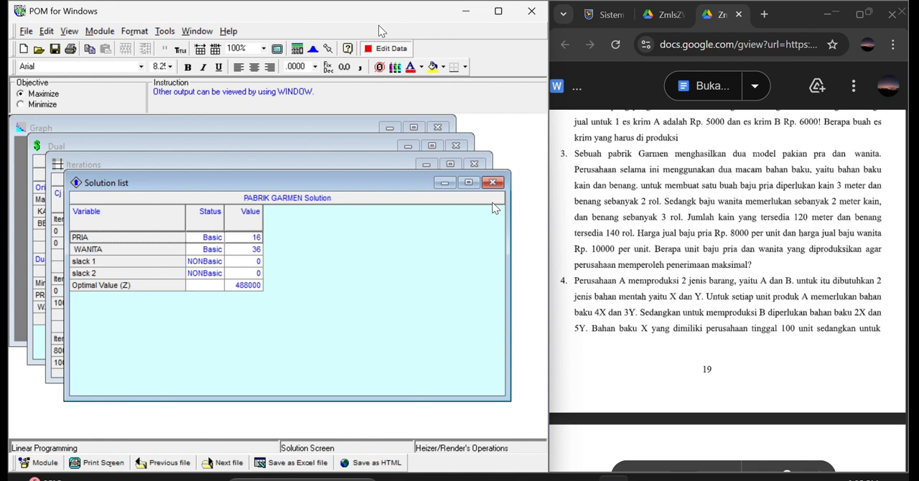
pyautogui.click(492, 183)
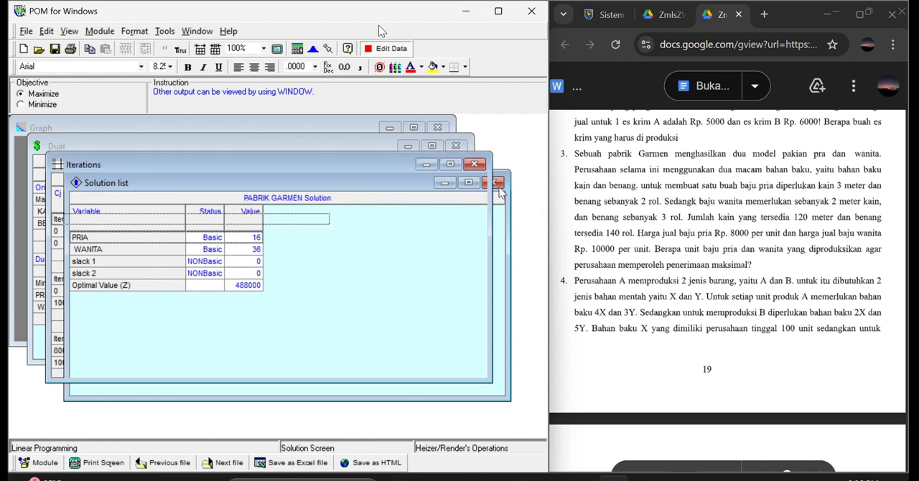
pyautogui.click(473, 165)
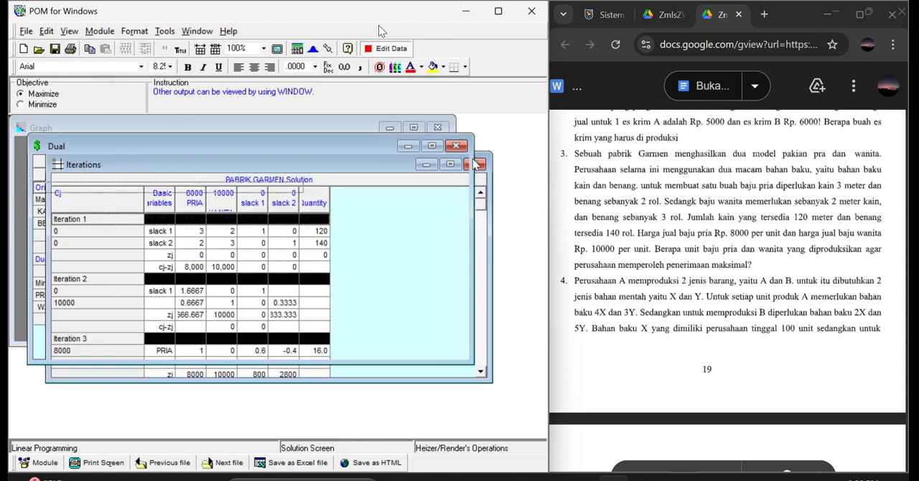
pyautogui.click(454, 147)
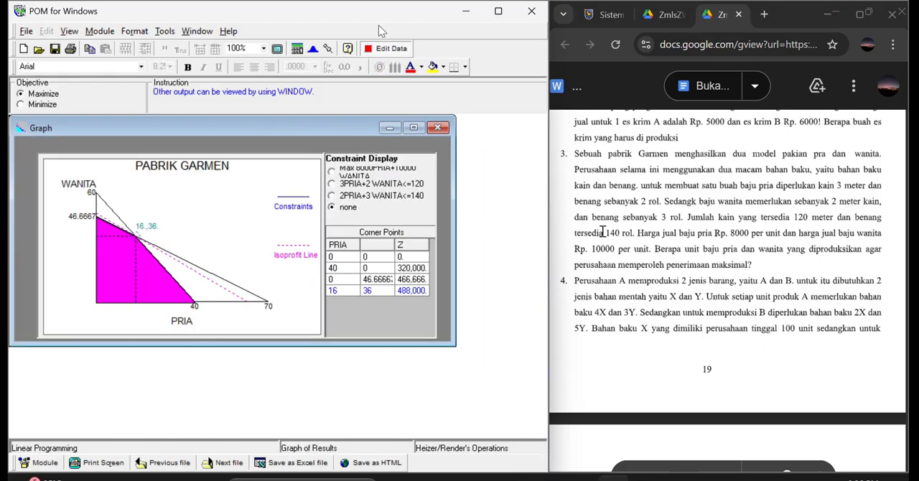
# Close the solved PABRIK GARMEN problem without saving its data.
pyautogui.scroll(-5, 621, 232)
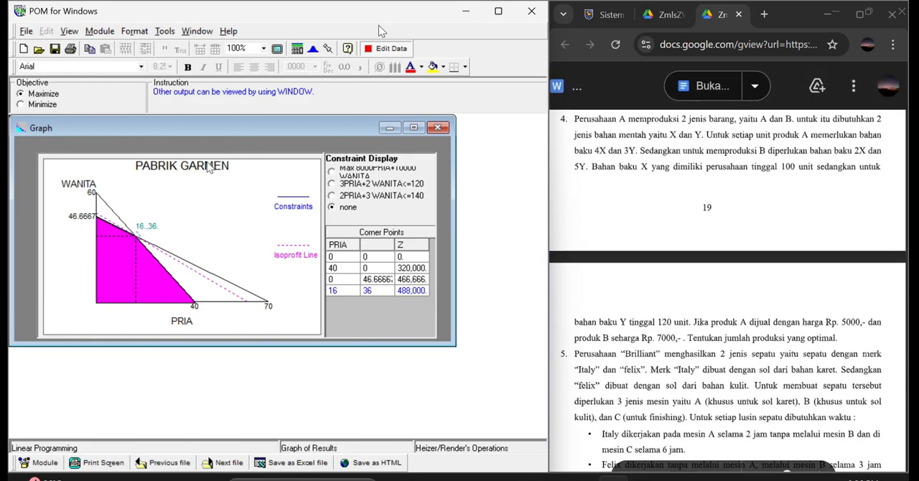
pyautogui.moveTo(28, 22); pyautogui.dragTo(29, 32)
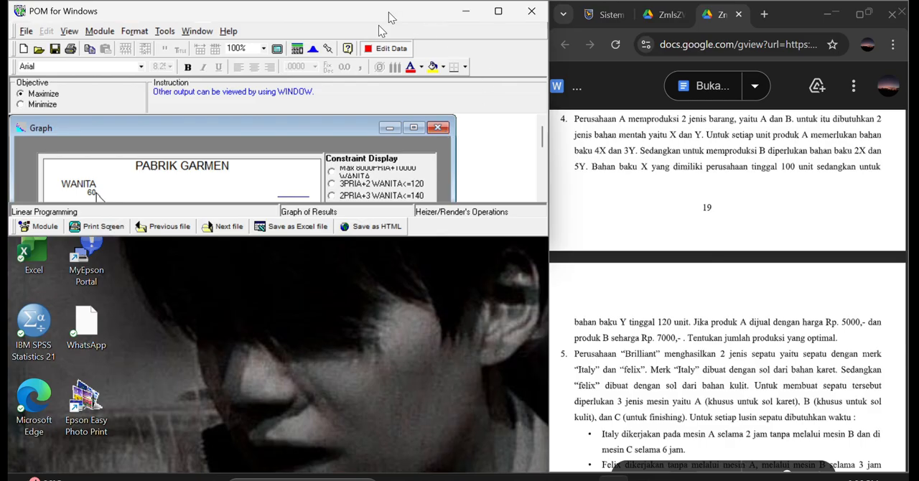
pyautogui.moveTo(388, 13); pyautogui.dragTo(387, 21)
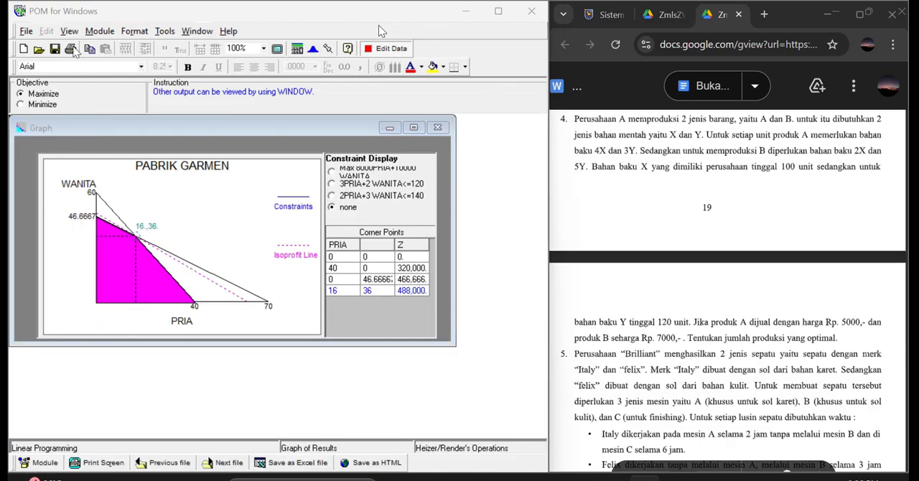
pyautogui.click(26, 31)
pyautogui.click(48, 77)
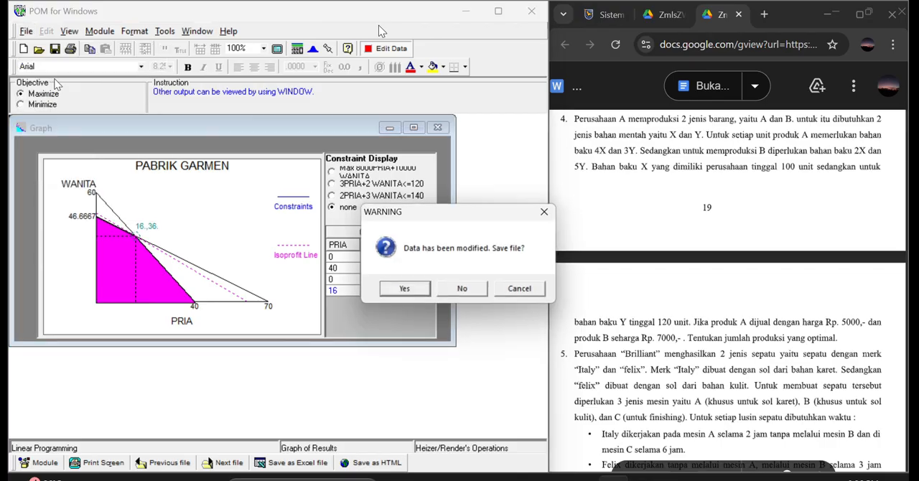
pyautogui.click(459, 290)
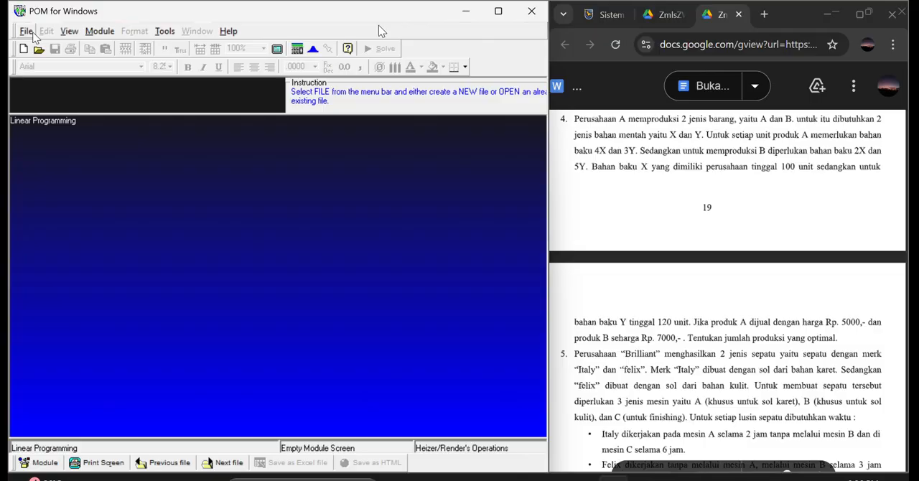
# Create a linear programming data set titled PERUSAHAAN BARANG with two constraints, two variables and custom column names based on PRODUK.
pyautogui.click(26, 31)
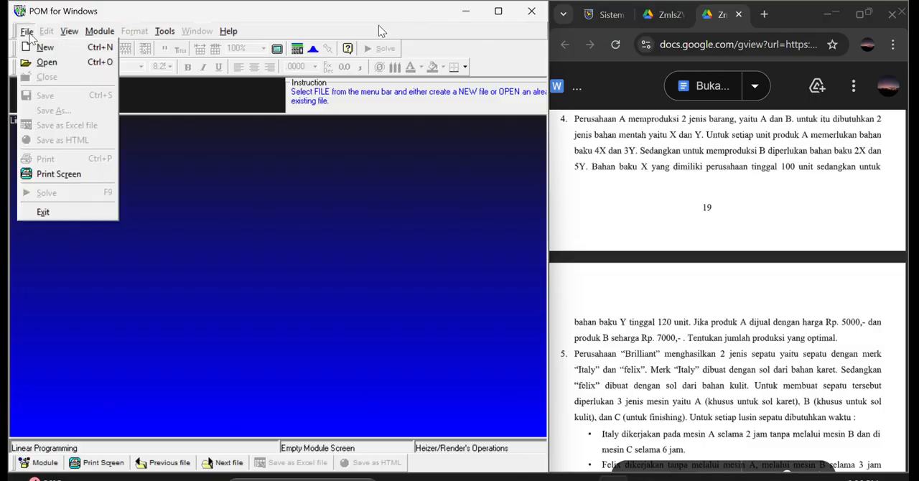
pyautogui.click(38, 46)
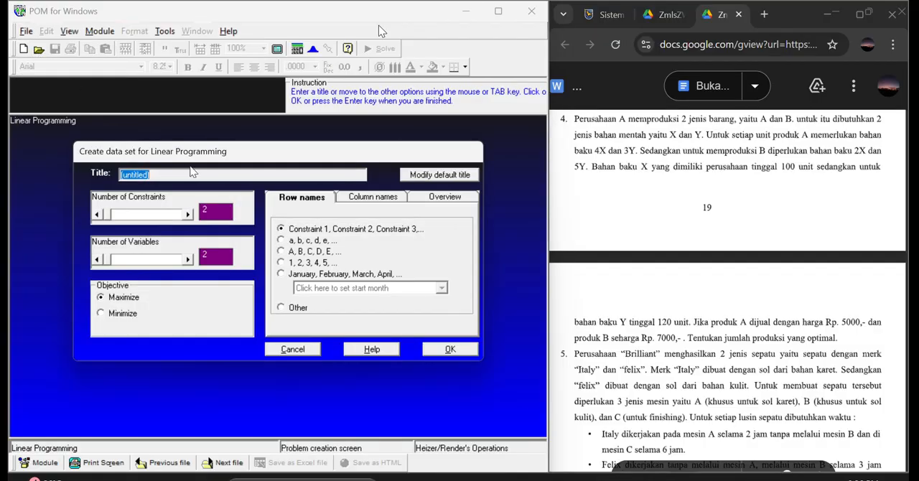
pyautogui.write('PERUSAHAAN')
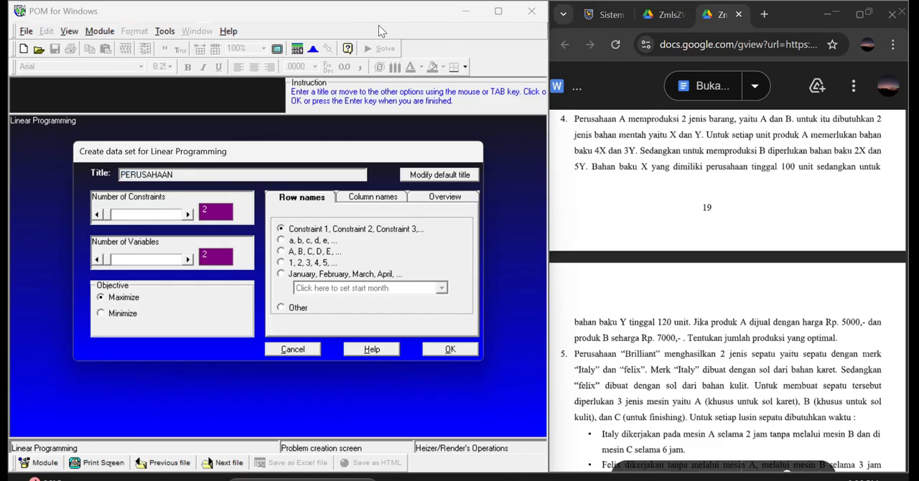
pyautogui.write(' BARANG')
pyautogui.click(372, 196)
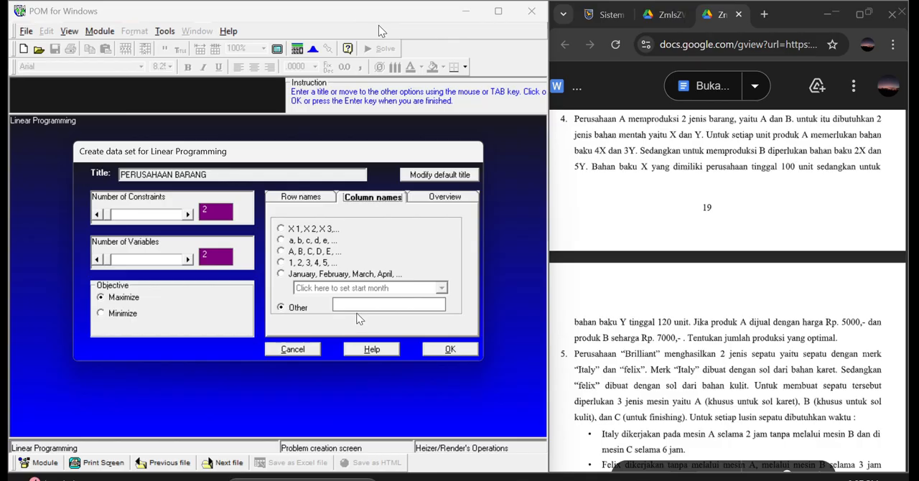
pyautogui.click(352, 303)
pyautogui.write('PRODUK')
pyautogui.click(447, 350)
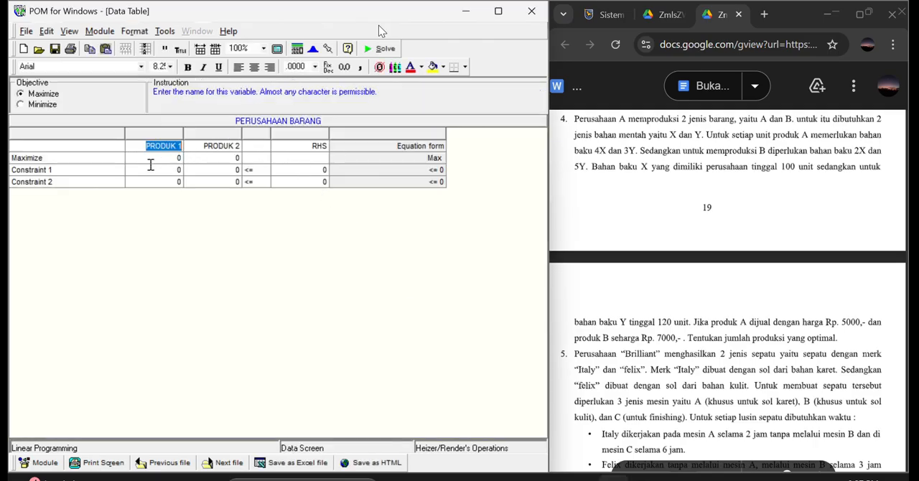
# Rename the two constraint rows BAHAN BAKU 1 and BAHAN BAKU 2.
pyautogui.click(91, 172)
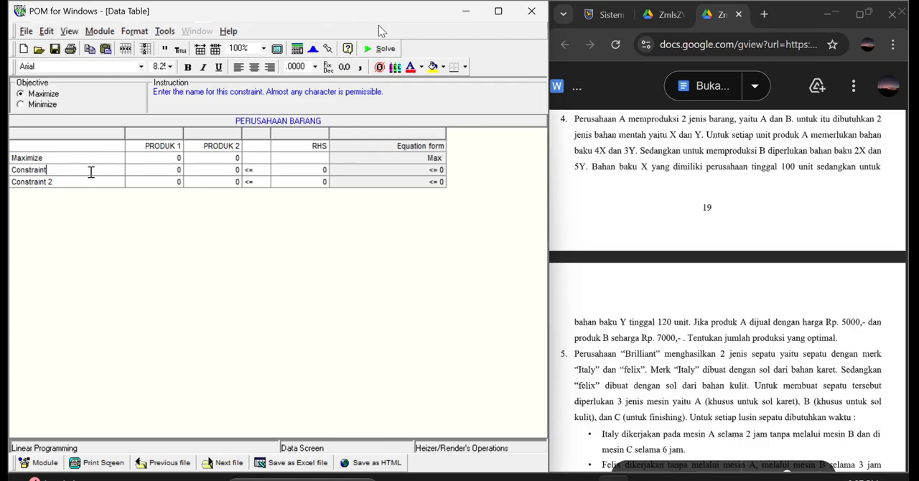
pyautogui.press('BackSpace')
pyautogui.press('BackSpace')
pyautogui.press('BackSpace')
pyautogui.press('BackSpace')
pyautogui.press('BackSpace')
pyautogui.press('BackSpace')
pyautogui.press('BackSpace')
pyautogui.press('BackSpace')
pyautogui.press('BackSpace')
pyautogui.press('BackSpace')
pyautogui.write('BAHAN BA')
pyautogui.click(92, 181)
pyautogui.press('BackSpace')
pyautogui.press('BackSpace')
pyautogui.press('BackSpace')
pyautogui.press('BackSpace')
pyautogui.press('BackSpace')
pyautogui.press('BackSpace')
pyautogui.press('BackSpace')
pyautogui.press('BackSpace')
pyautogui.press('BackSpace')
pyautogui.press('BackSpace')
pyautogui.press('BackSpace')
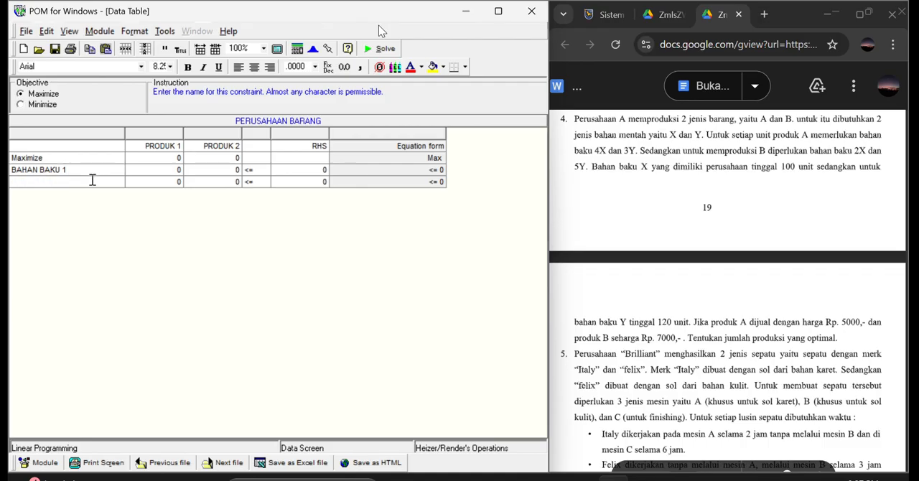
pyautogui.write('BAHAN BAKU 2')
# Fill the PRODUK 1 column with 5000 for Maximize, 4 for BAHAN BAKU 1 and 3 for BAHAN BAKU 2.
pyautogui.click(183, 158)
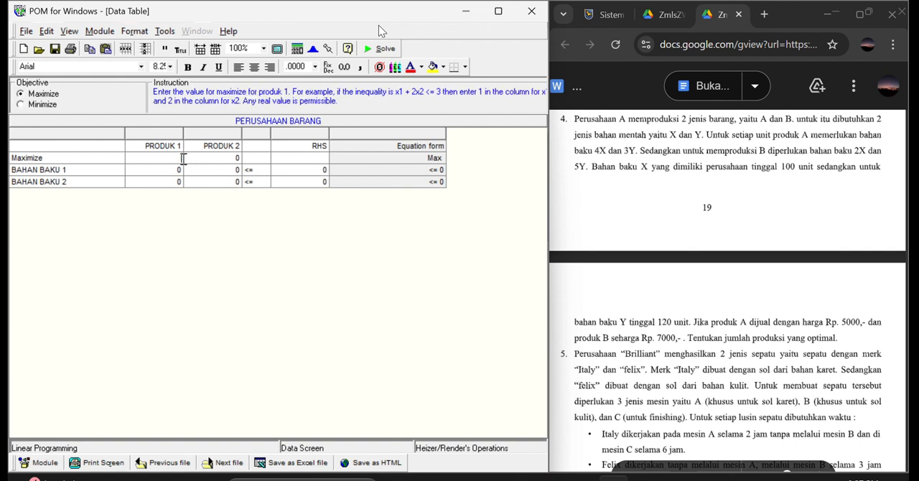
pyautogui.write('5000')
pyautogui.click(184, 171)
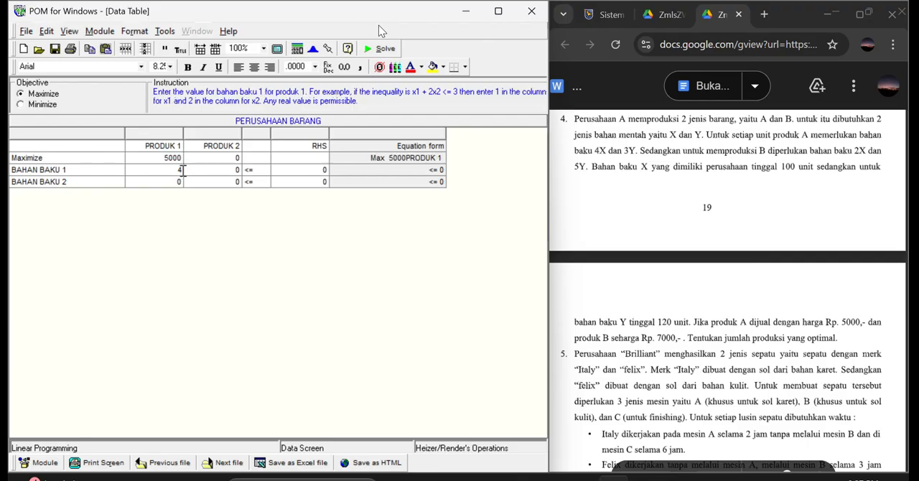
pyautogui.click(182, 181)
pyautogui.write('3')
# Fill the PRODUK 2 column with 7000 for Maximize, 2 for BAHAN BAKU 1 and 5 for BAHAN BAKU 2.
pyautogui.press('Return')
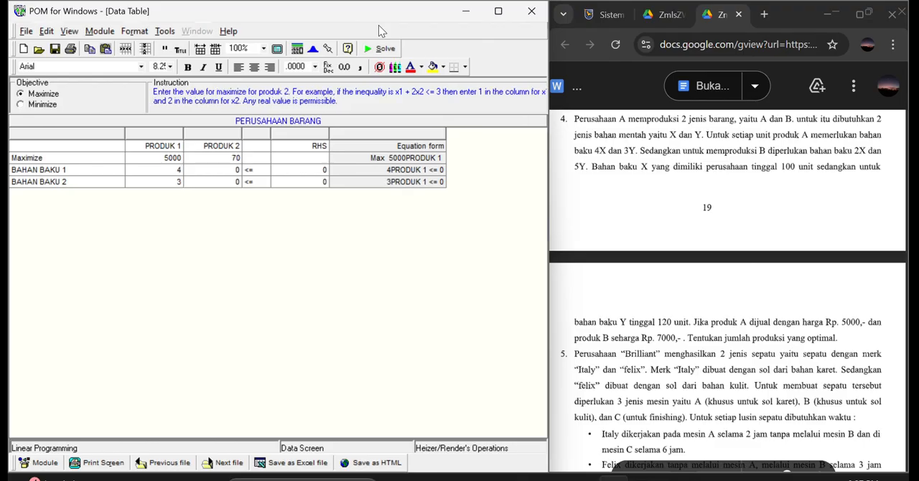
pyautogui.click(243, 170)
pyautogui.click(239, 170)
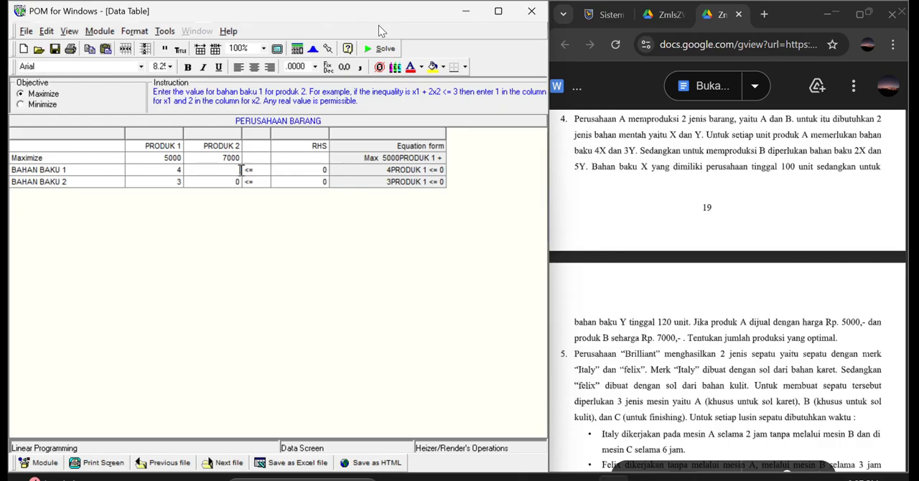
pyautogui.write('2')
pyautogui.click(240, 179)
pyautogui.write('5')
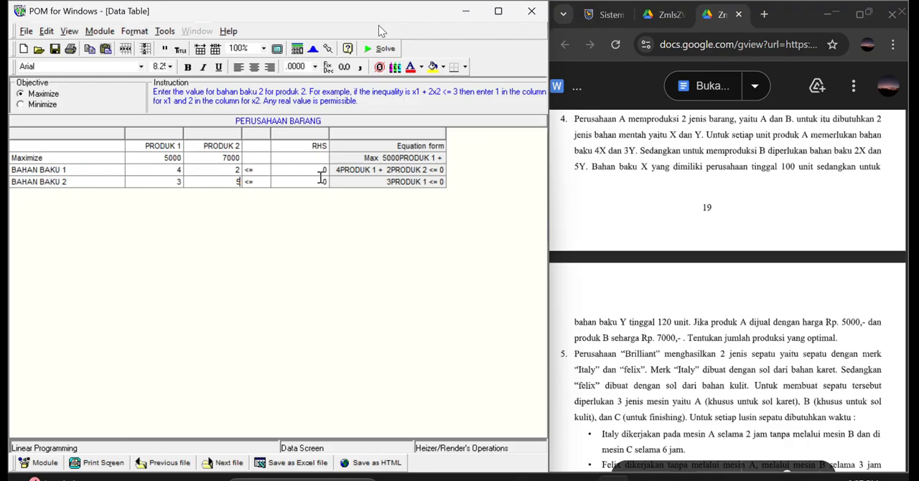
# Set the right-hand-side limits to 100 for BAHAN BAKU 1 and 120 for BAHAN BAKU 2.
pyautogui.click(310, 170)
pyautogui.write('100')
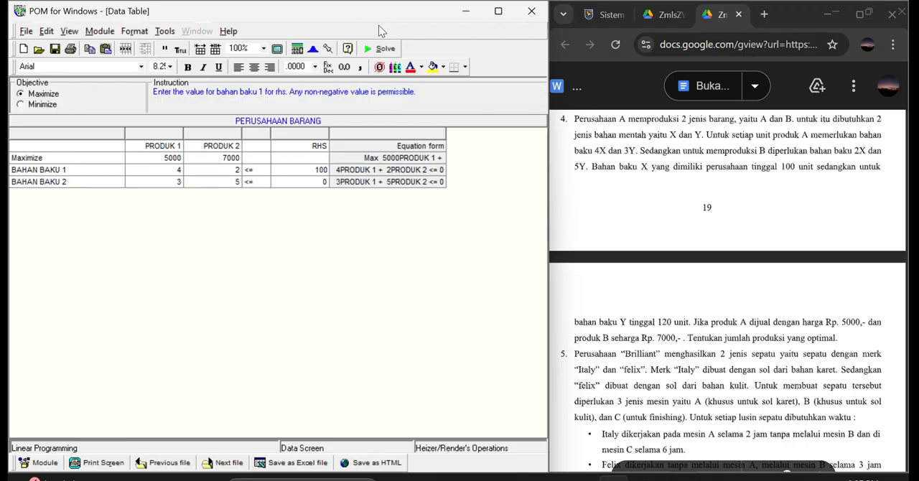
pyautogui.click(311, 181)
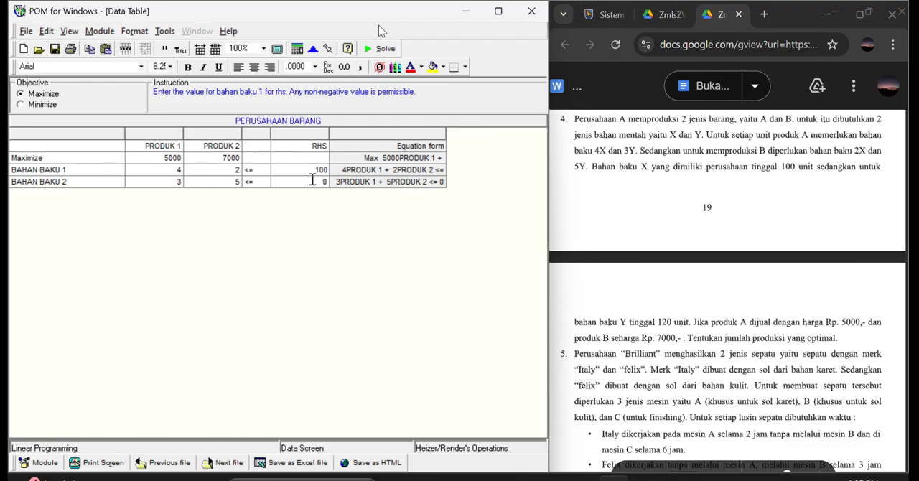
pyautogui.write('120')
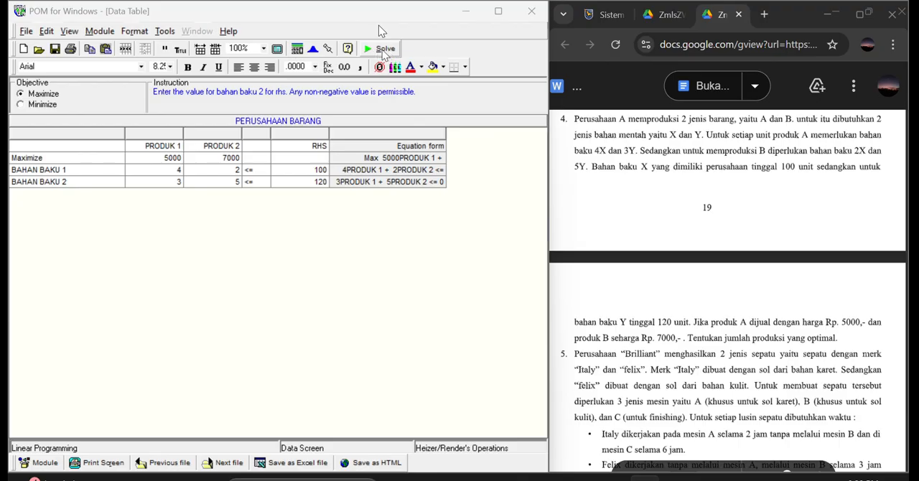
# Solve the PERUSAHAAN BARANG model and cascade all of its result windows.
pyautogui.click(364, 56)
pyautogui.click(197, 31)
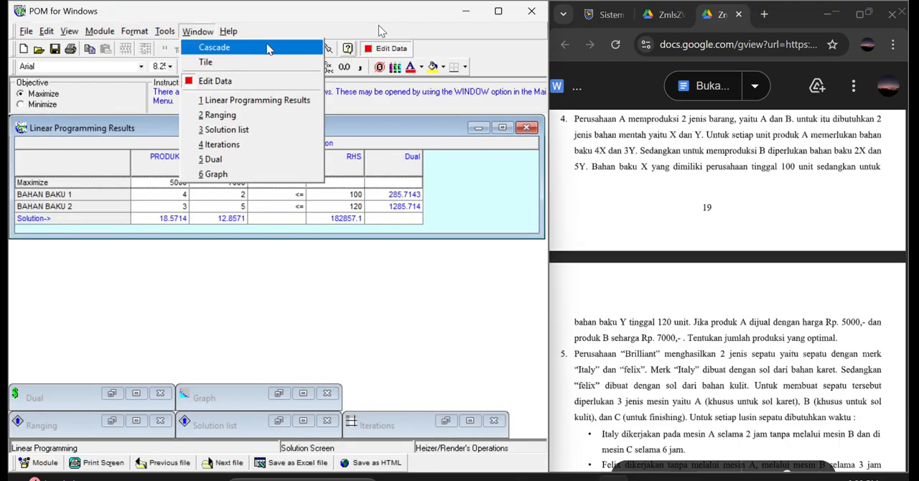
pyautogui.click(247, 49)
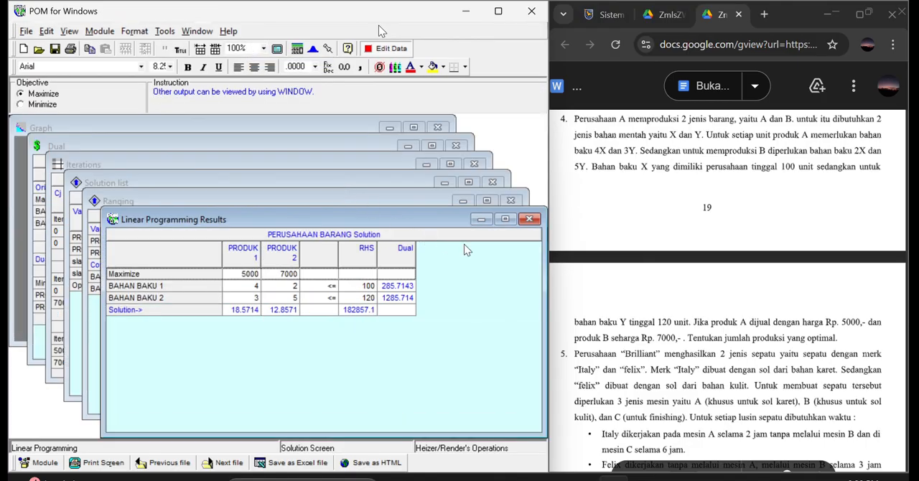
# Review the PERUSAHAAN BARANG results by closing each window down to the Graph, and read exercise 5 in the question document.
pyautogui.click(529, 219)
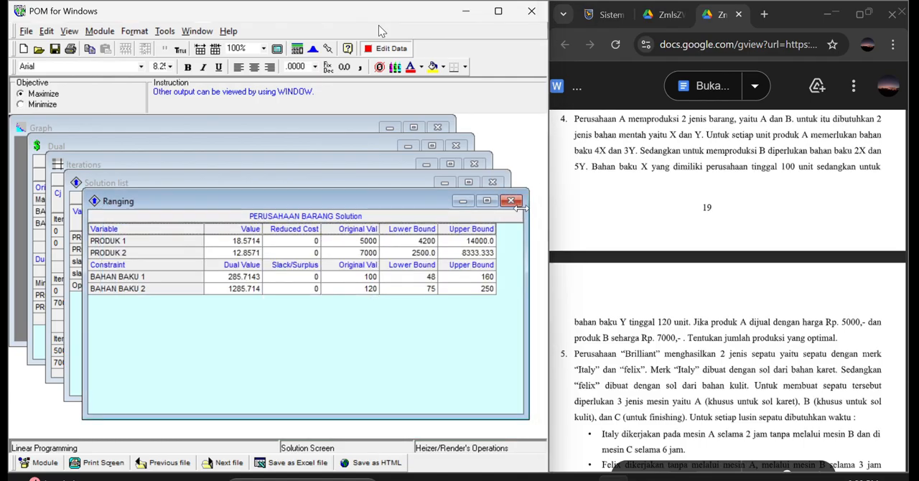
pyautogui.click(514, 202)
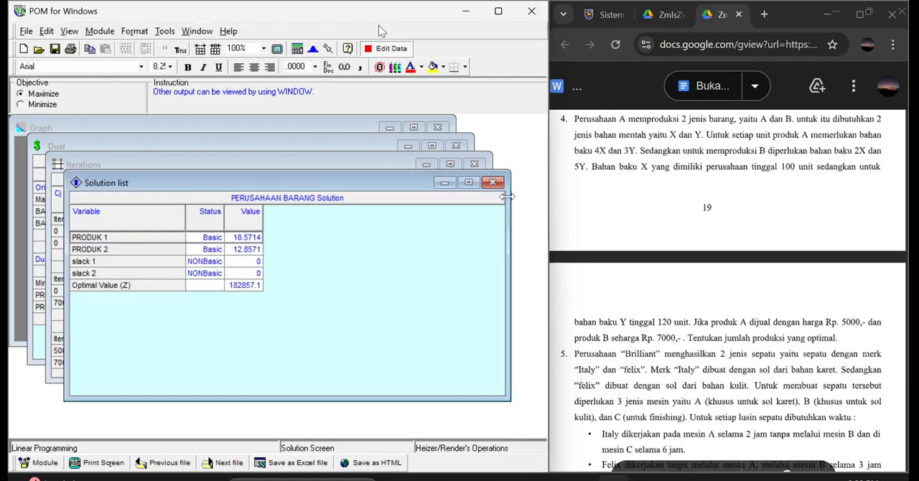
pyautogui.click(494, 184)
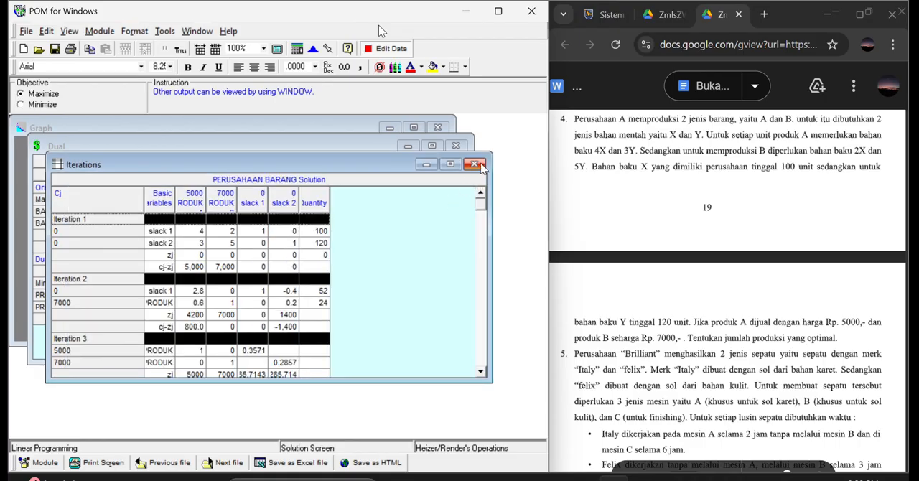
pyautogui.click(481, 169)
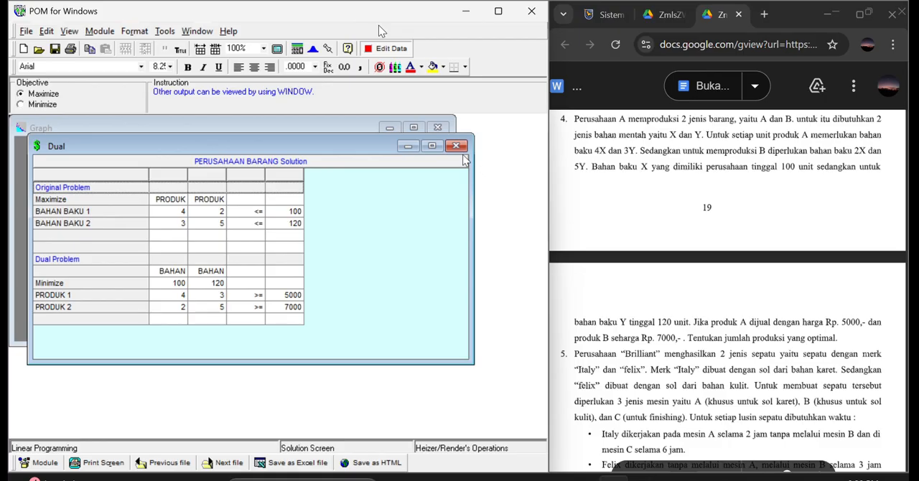
pyautogui.click(457, 147)
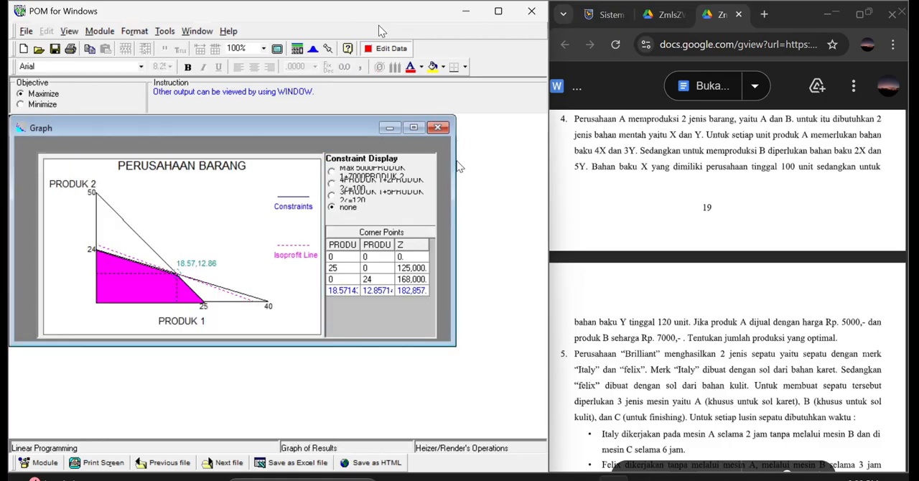
pyautogui.scroll(-2, 629, 219)
pyautogui.scroll(-4, 630, 219)
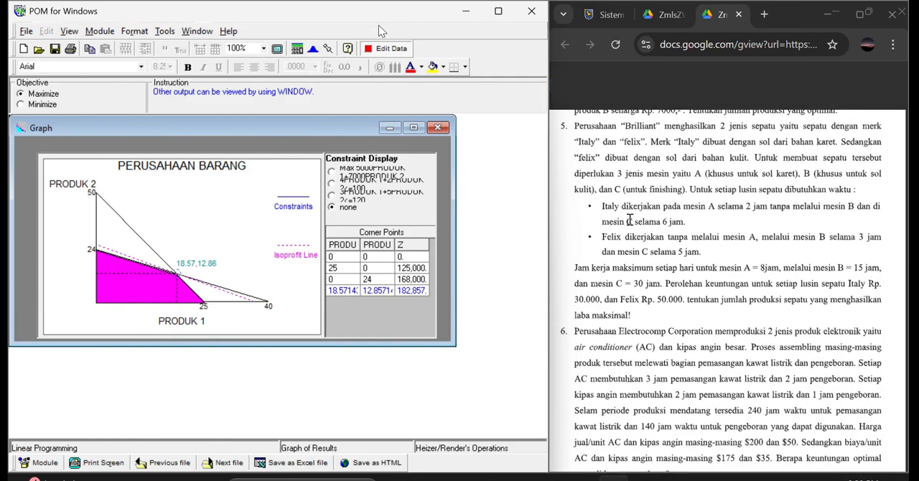
# Close the PERUSAHAAN BARANG model without saving and start a new linear programming data set titled PERUSAHAAN BRILLIANT.
pyautogui.click(25, 33)
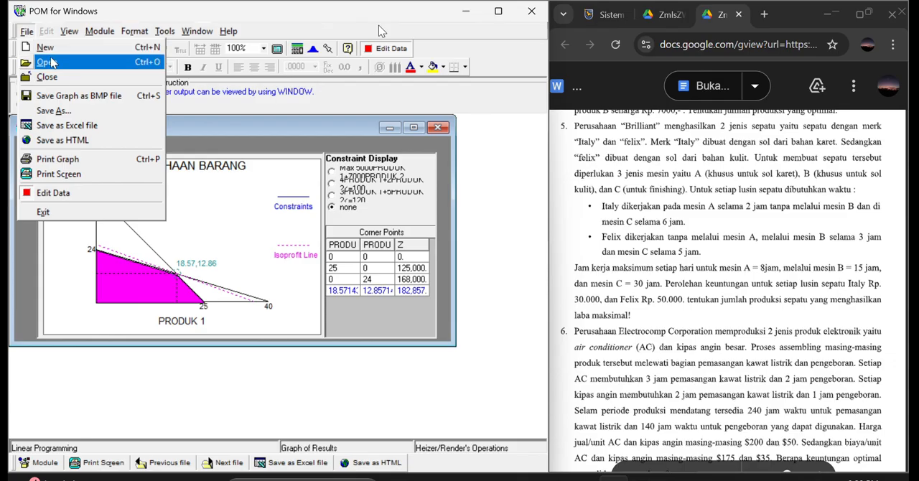
pyautogui.click(39, 211)
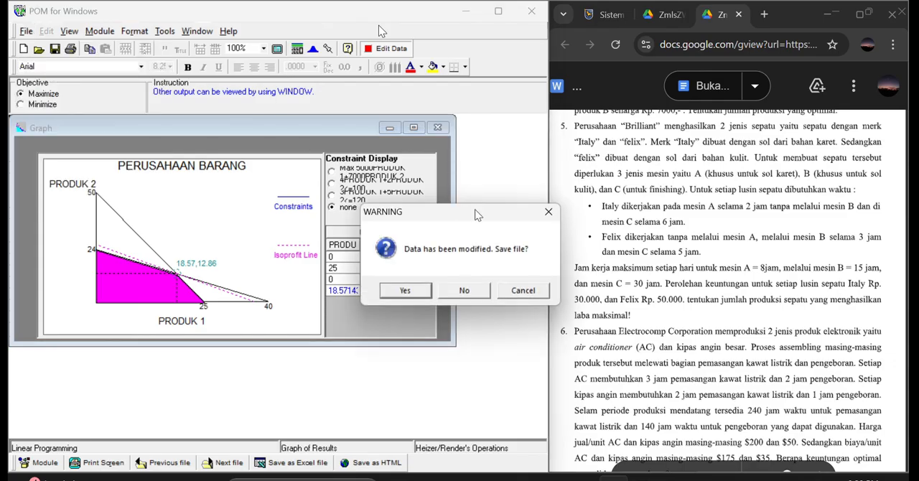
pyautogui.click(464, 290)
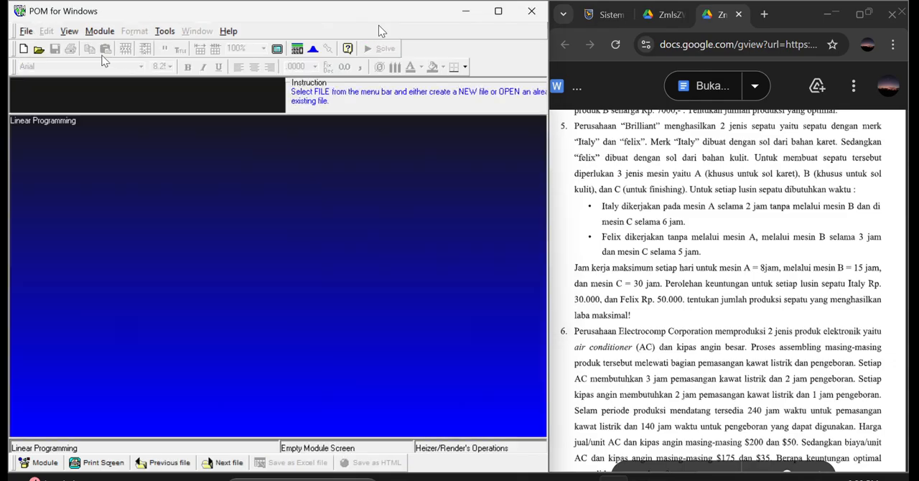
pyautogui.click(22, 50)
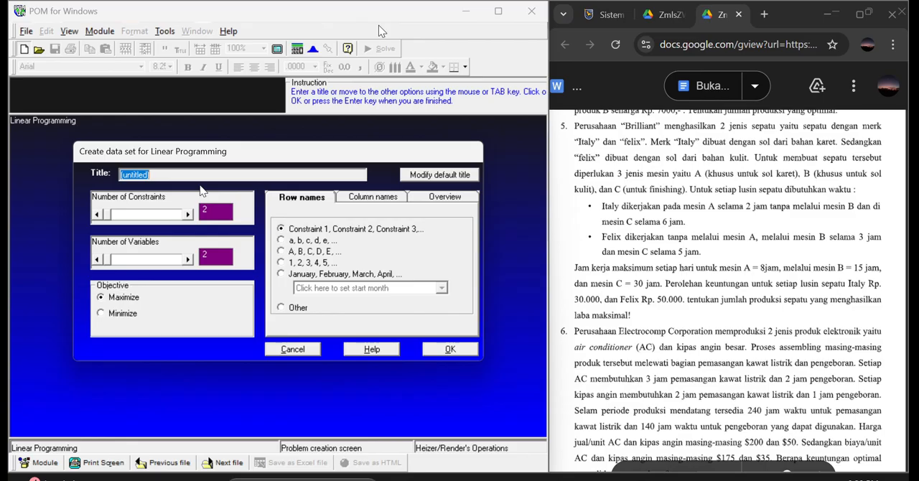
pyautogui.write('PERUSAHAAN BRILLI')
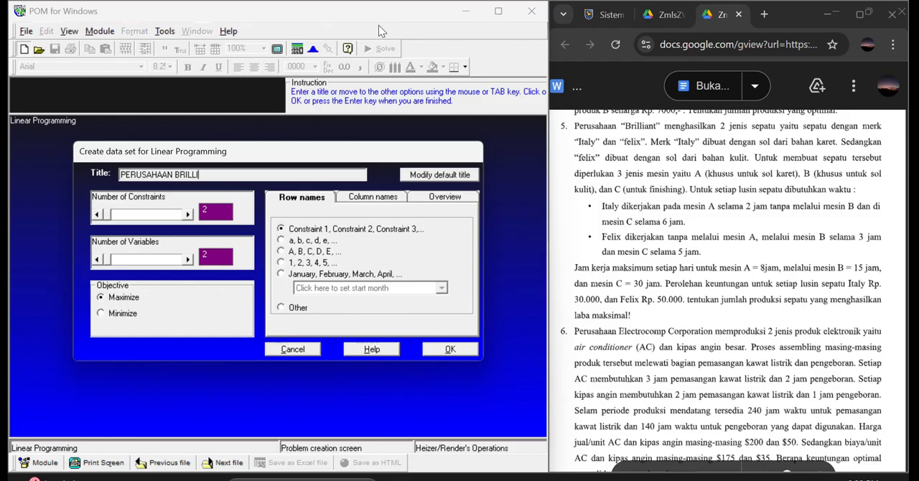
pyautogui.write('ANT')
# Set the number of constraints to 3 and use the custom row name MESIN.
pyautogui.click(217, 212)
pyautogui.write('3')
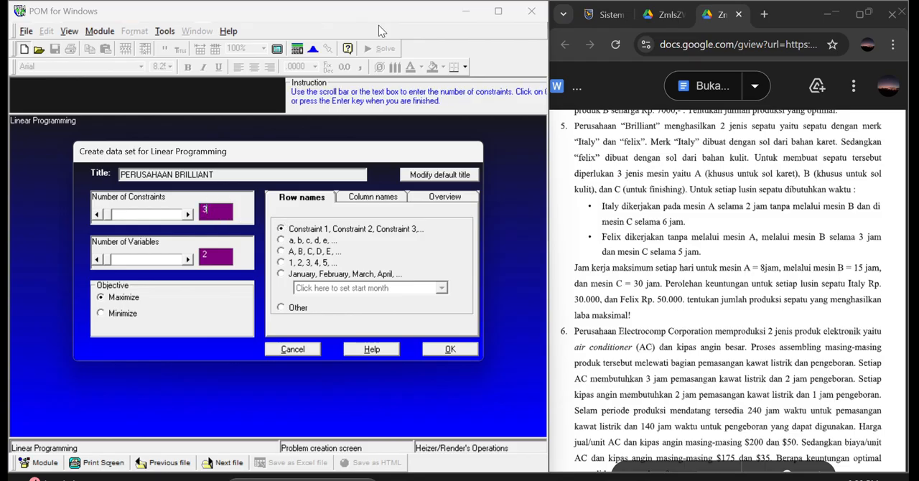
pyautogui.click(281, 307)
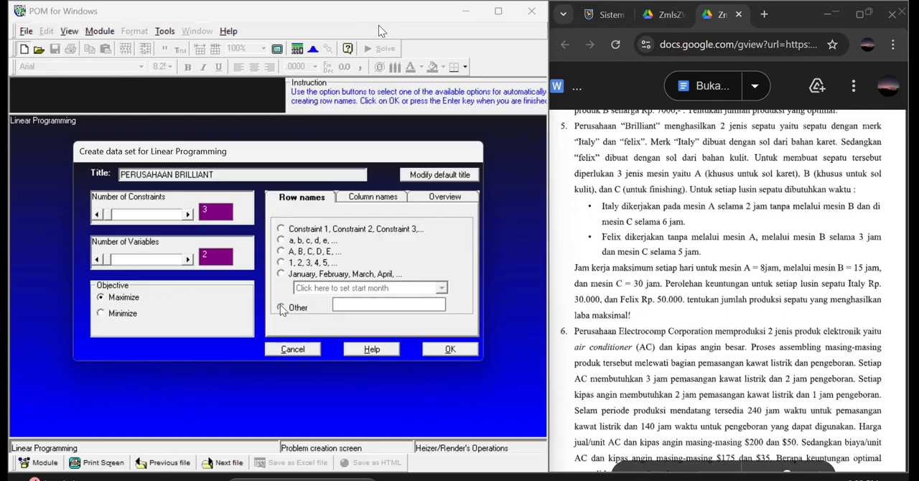
pyautogui.write('MESIN')
# Clear the custom column name PRODUK and create the PERUSAHAAN BRILLIANT data set.
pyautogui.click(360, 197)
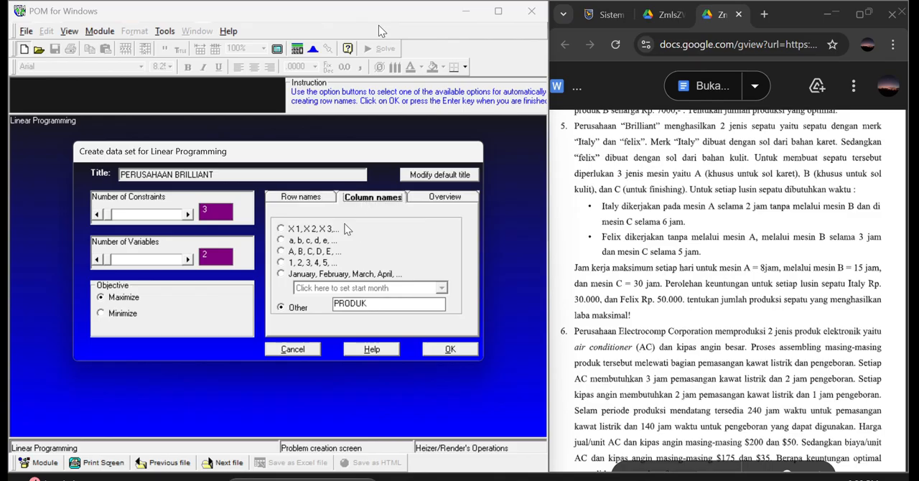
pyautogui.click(376, 302)
pyautogui.press('BackSpace')
pyautogui.press('BackSpace')
pyautogui.press('BackSpace')
pyautogui.press('BackSpace')
pyautogui.press('BackSpace')
pyautogui.click(451, 350)
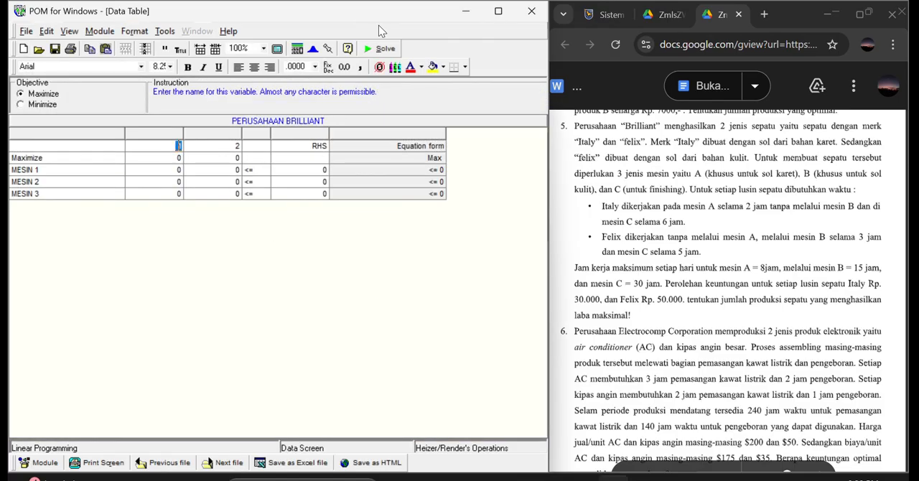
# Name the two variable columns ITALY and FELIX.
pyautogui.write('ITAKY')
pyautogui.press('BackSpace')
pyautogui.press('BackSpace')
pyautogui.write('LU')
pyautogui.press('BackSpace')
pyautogui.write('Y')
pyautogui.click(242, 147)
pyautogui.write('FELIX')
# Fill the ITALY column with 30000 for Maximize, 2 for MESIN 1 and 6 for MESIN 3.
pyautogui.click(182, 158)
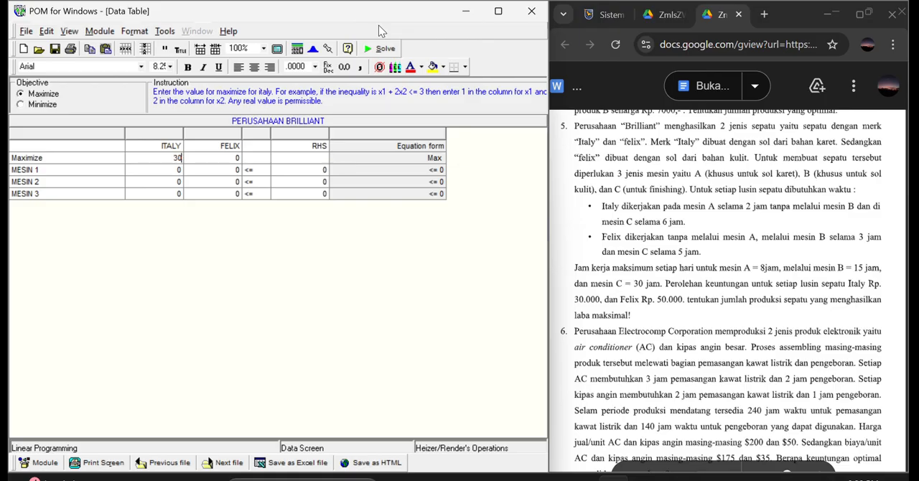
pyautogui.press('Return')
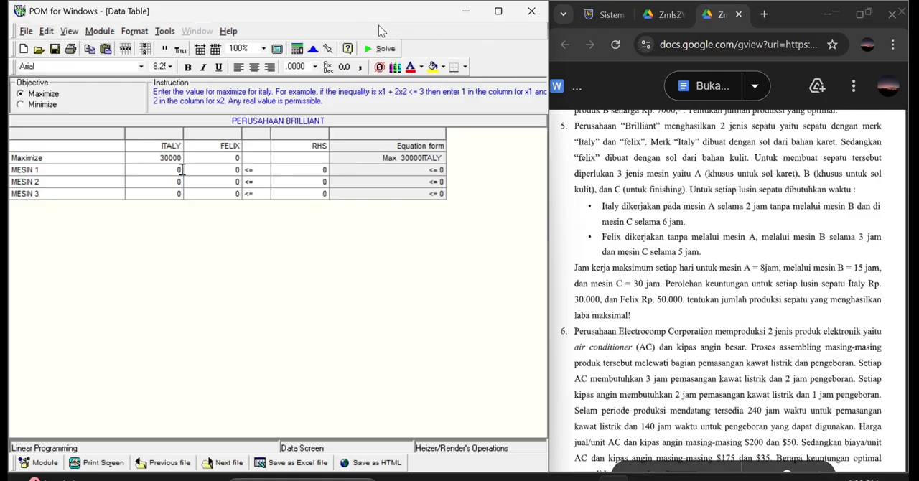
pyautogui.write('2')
pyautogui.press('Return')
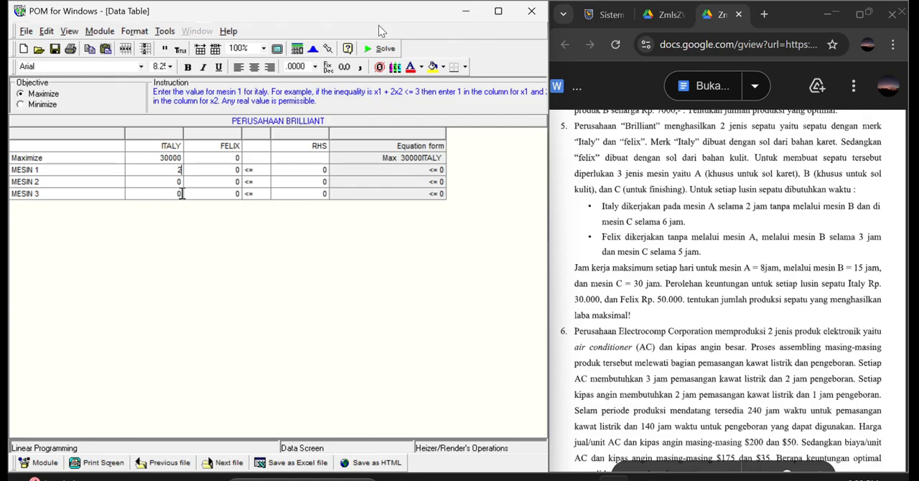
pyautogui.write('6')
# Fill the FELIX column with 50000 for Maximize, 3 for MESIN 2 and 5 for MESIN 3.
pyautogui.click(229, 158)
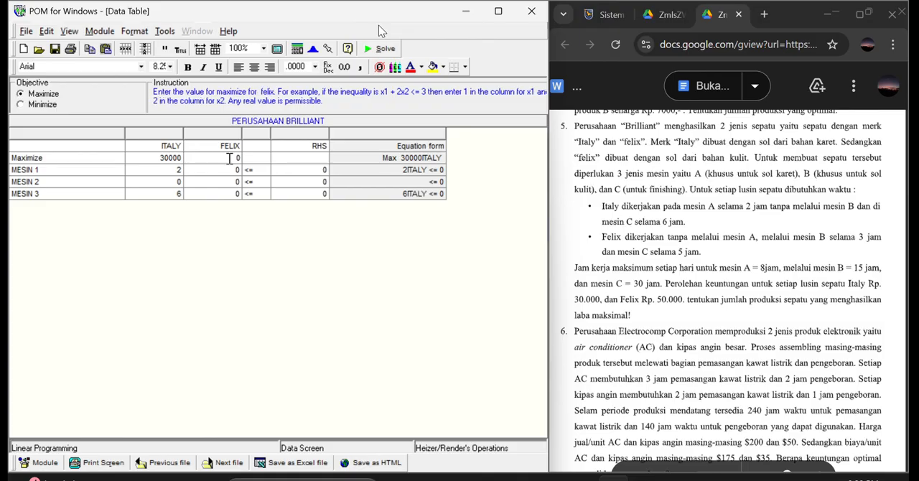
pyautogui.write('50000')
pyautogui.click(241, 182)
pyautogui.write('3')
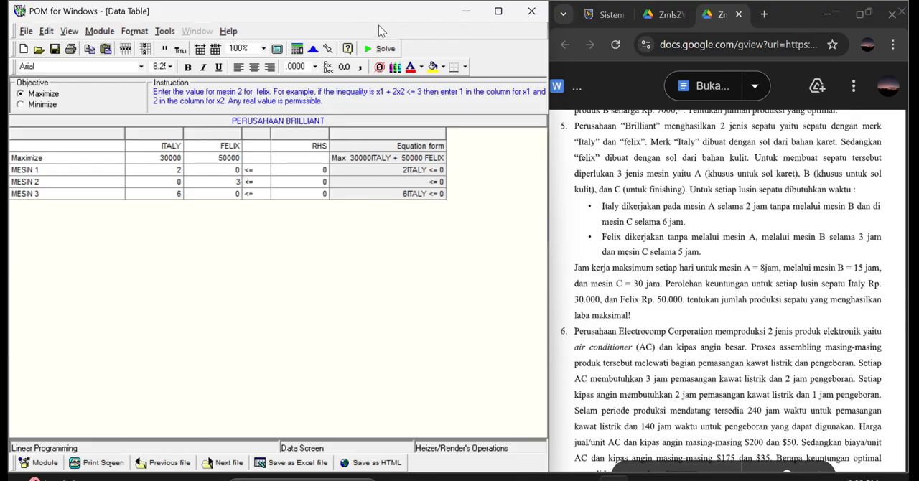
pyautogui.click(238, 194)
pyautogui.press('Return')
# Set the right-hand-side limits to 8 for MESIN 1, 15 for MESIN 2 and 30 for MESIN 3.
pyautogui.write('8')
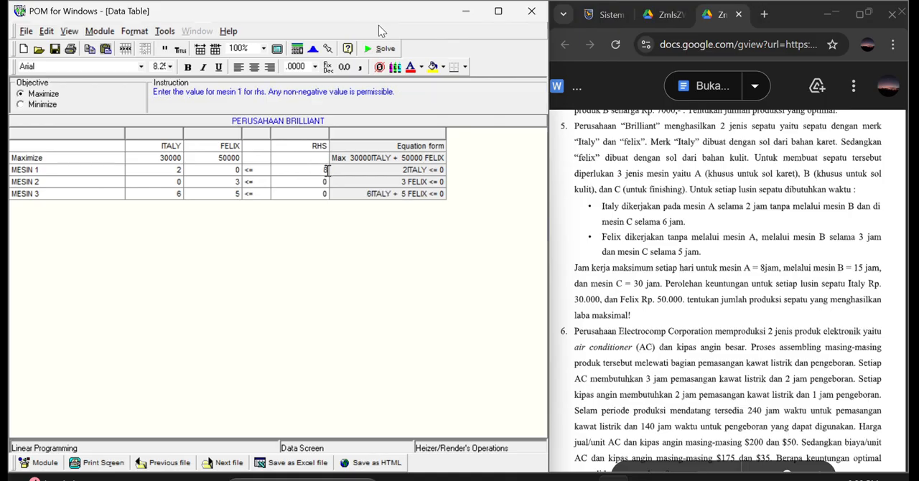
pyautogui.click(327, 181)
pyautogui.write('15')
pyautogui.click(327, 194)
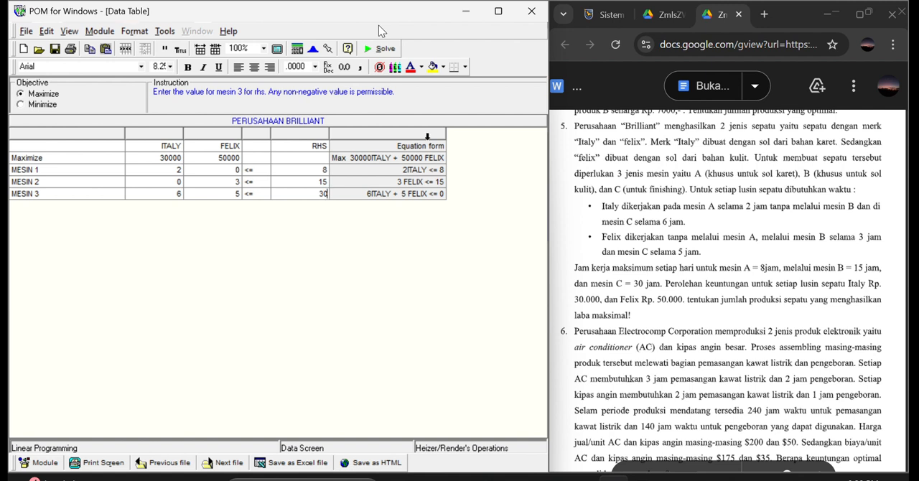
# Solve the PERUSAHAAN BRILLIANT model and review its cascaded result windows, closing each one down to the Graph.
pyautogui.click(372, 50)
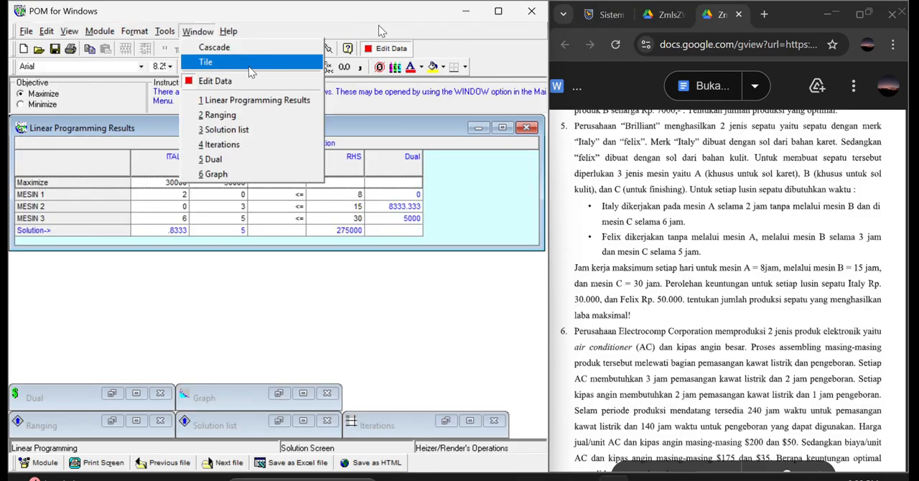
pyautogui.click(243, 50)
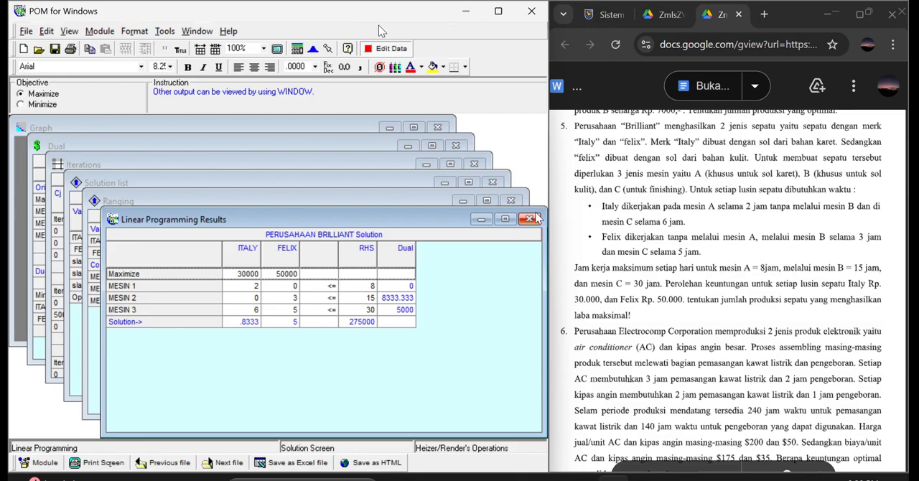
pyautogui.click(532, 219)
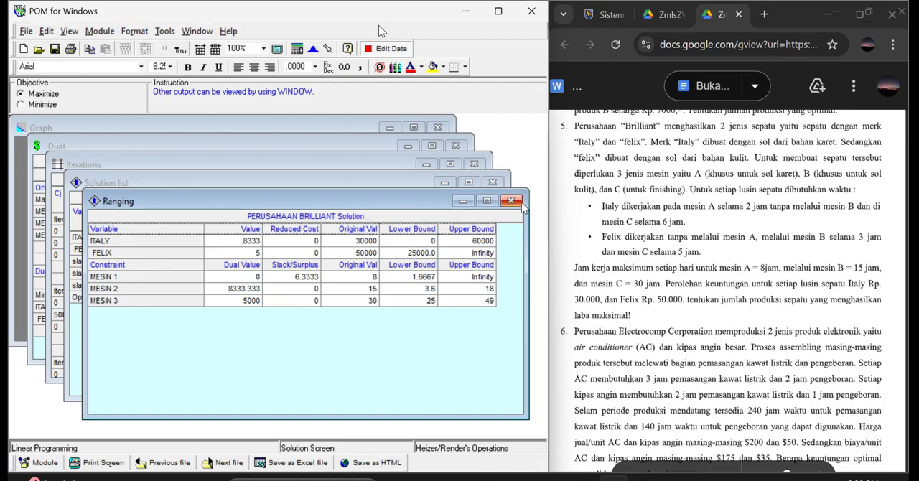
pyautogui.click(515, 204)
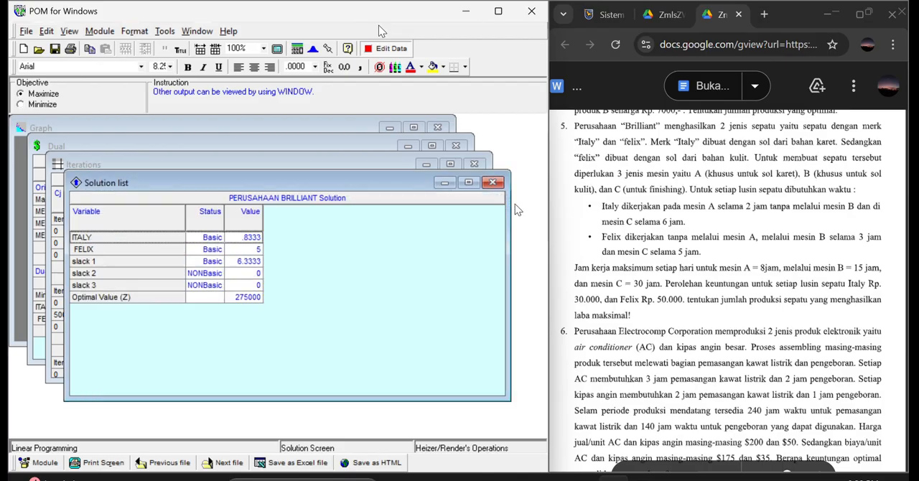
pyautogui.click(492, 182)
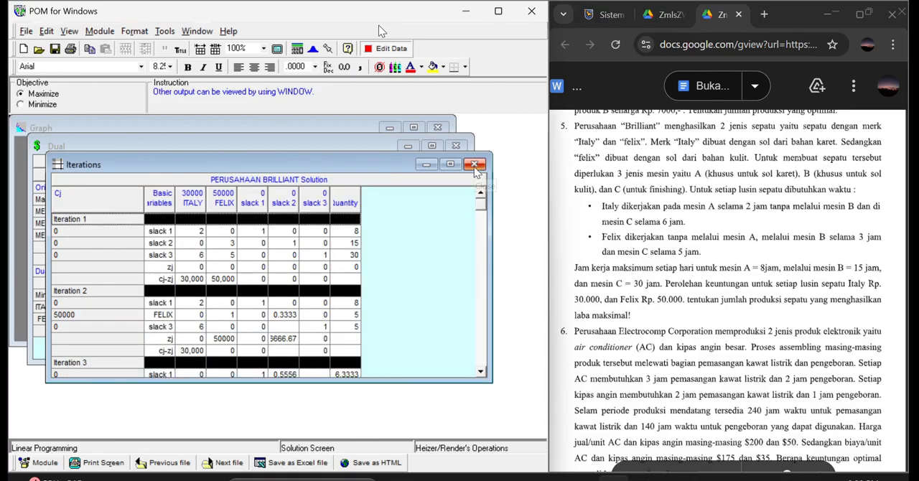
pyautogui.click(475, 165)
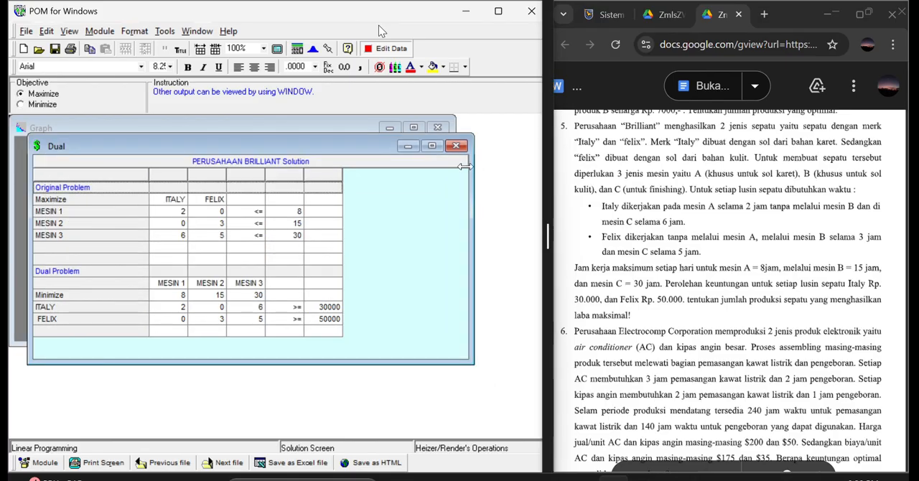
pyautogui.click(457, 147)
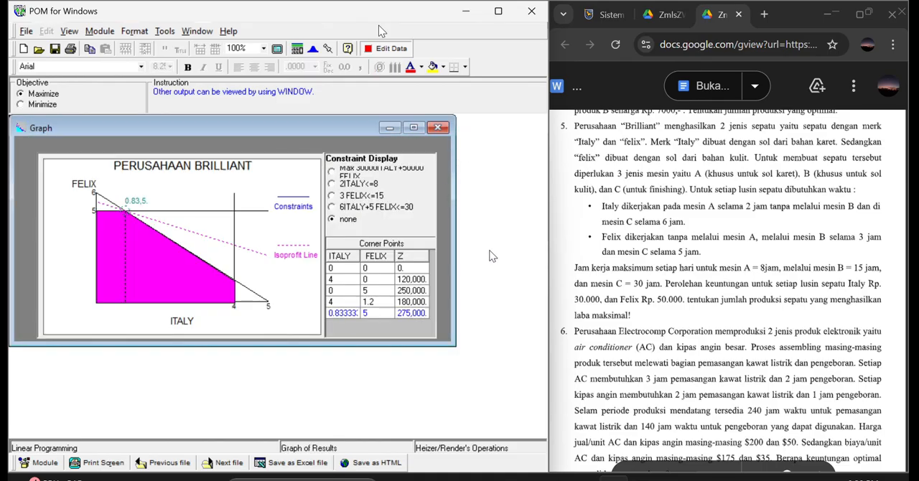
# Close the PERUSAHAAN BRILLIANT model without saving and start a new data set for exercise 6 titled PERUSAHAAN ELECTROCOMP.
pyautogui.scroll(-3, 651, 261)
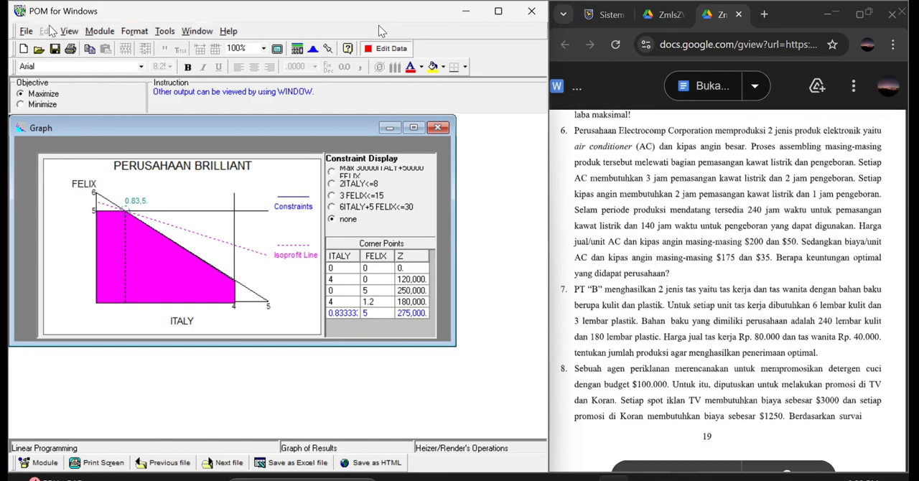
pyautogui.click(26, 31)
pyautogui.click(49, 74)
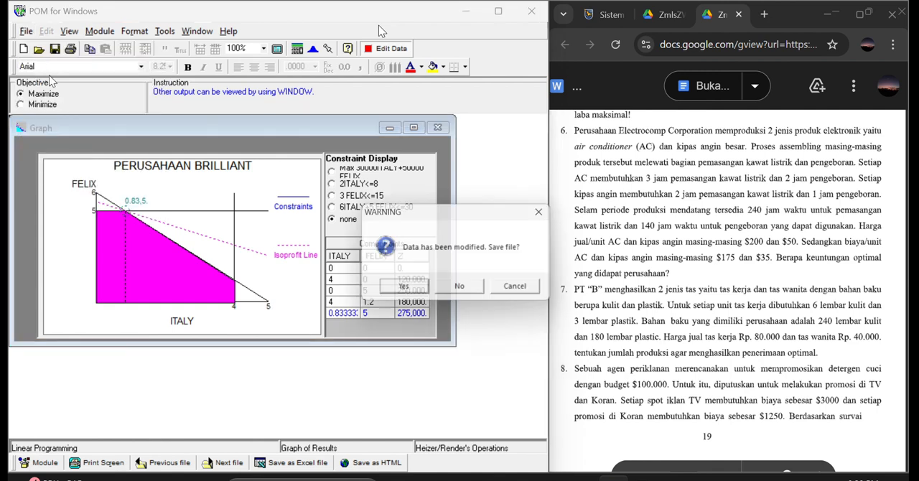
pyautogui.click(451, 292)
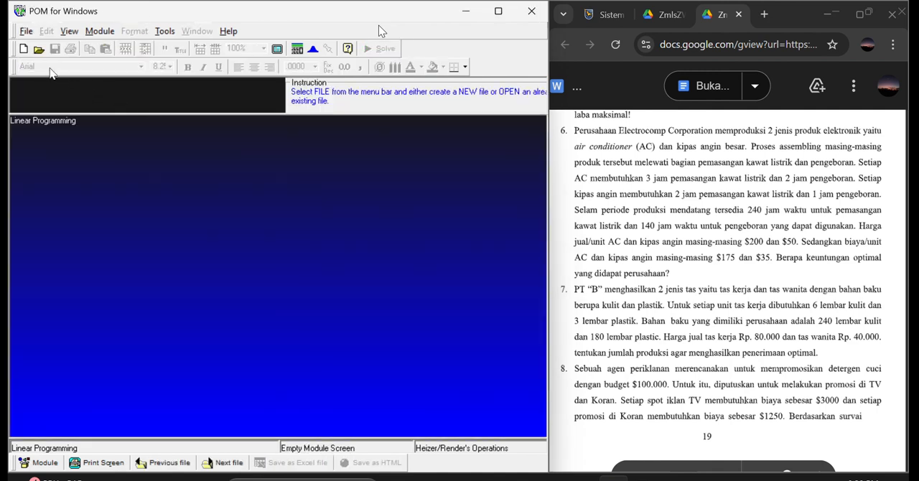
pyautogui.click(23, 48)
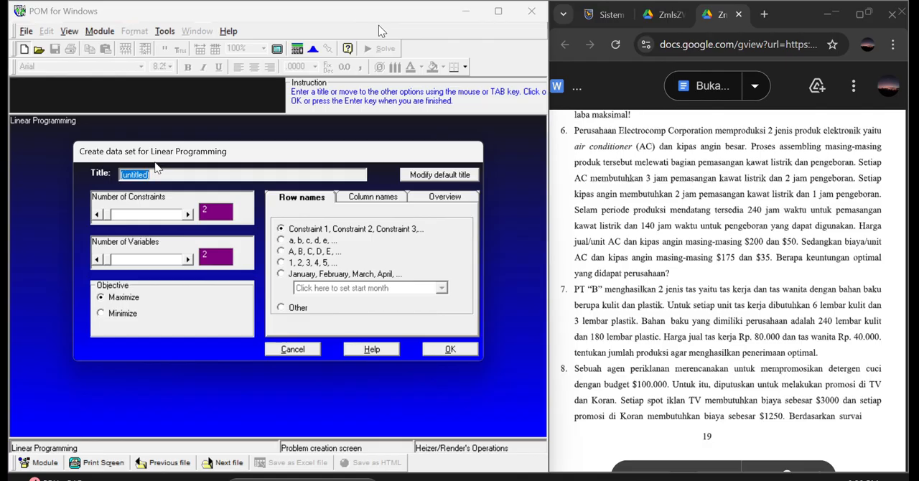
pyautogui.write('PERUSAHAAN ELECTROCOMP')
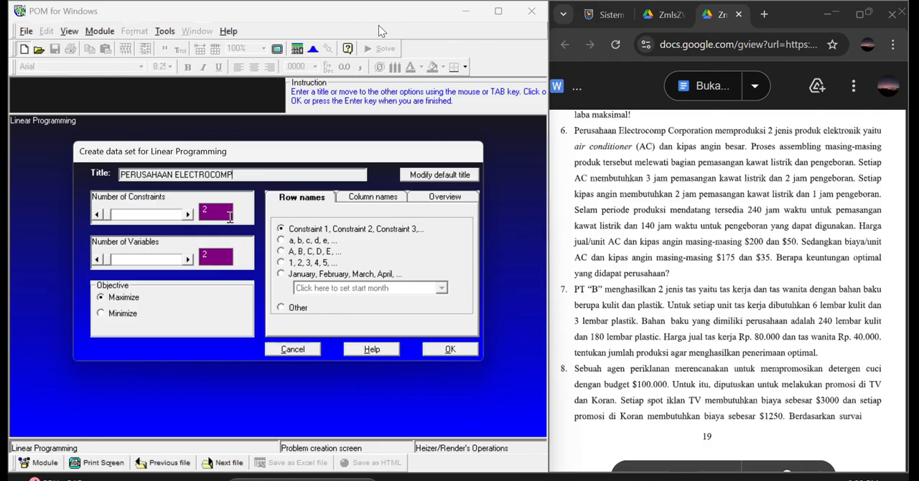
# Choose custom row names, leave both row and column names blank, and create the data set with two constraints and two variables.
pyautogui.click(316, 198)
pyautogui.click(281, 307)
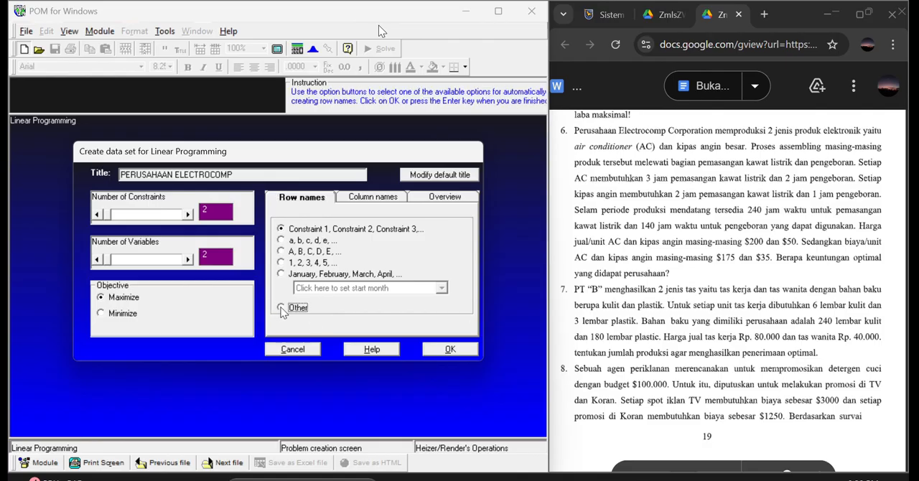
pyautogui.write('MES')
pyautogui.press('BackSpace')
pyautogui.press('BackSpace')
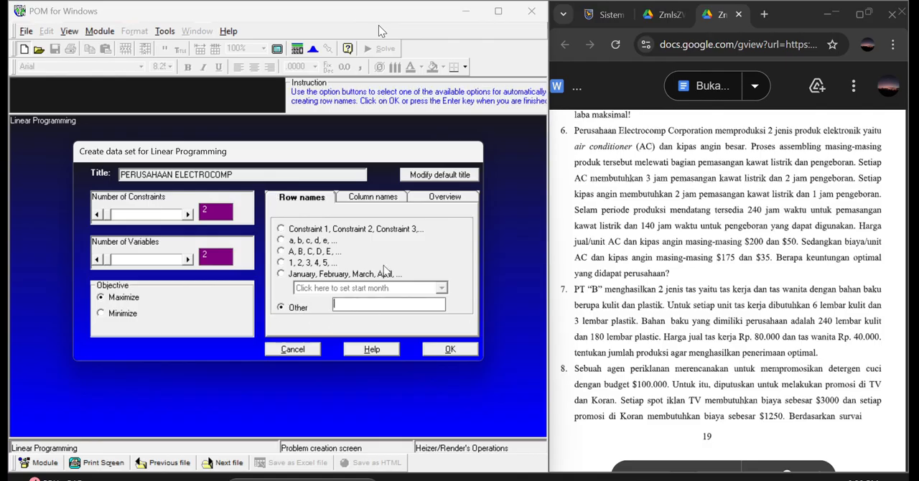
pyautogui.click(370, 198)
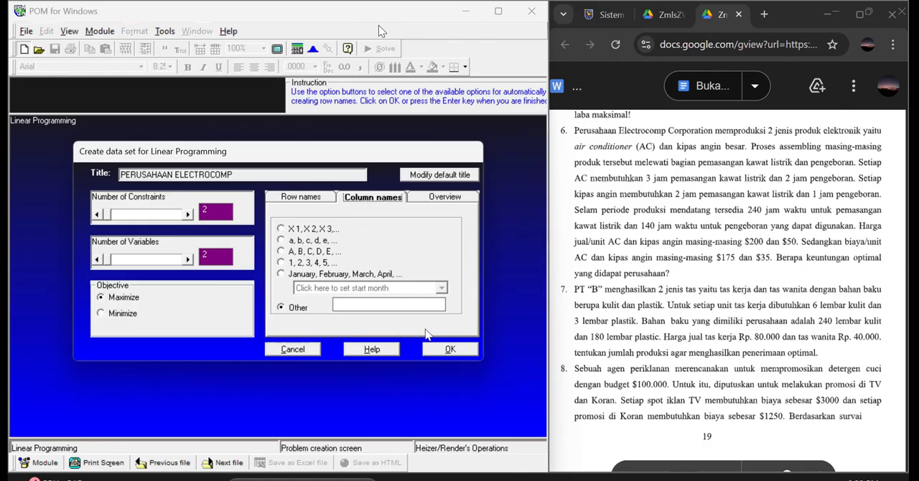
pyautogui.click(440, 350)
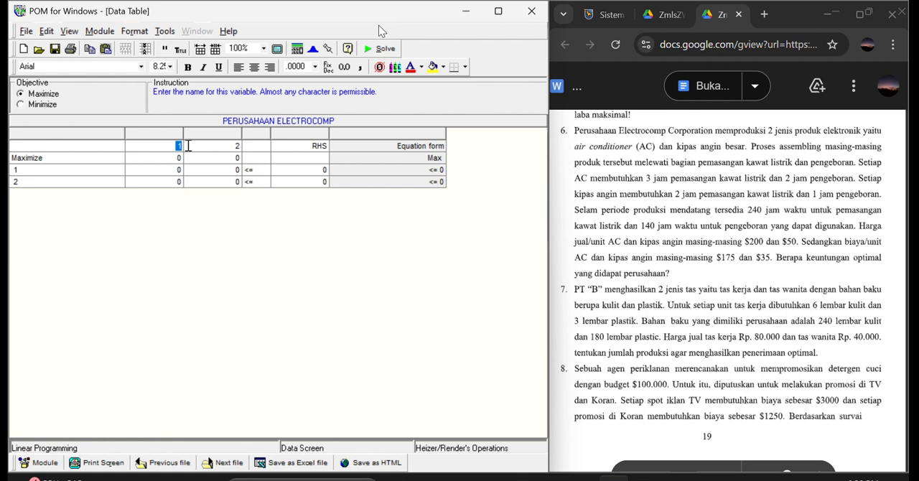
# Name the two variable columns AC and KIPAS ANGIN.
pyautogui.write('AC')
pyautogui.click(239, 146)
pyautogui.write('KIPAS ANGIN')
# Name the two constraint rows KAWAT LISTRIK and PENGEBORAN.
pyautogui.click(64, 168)
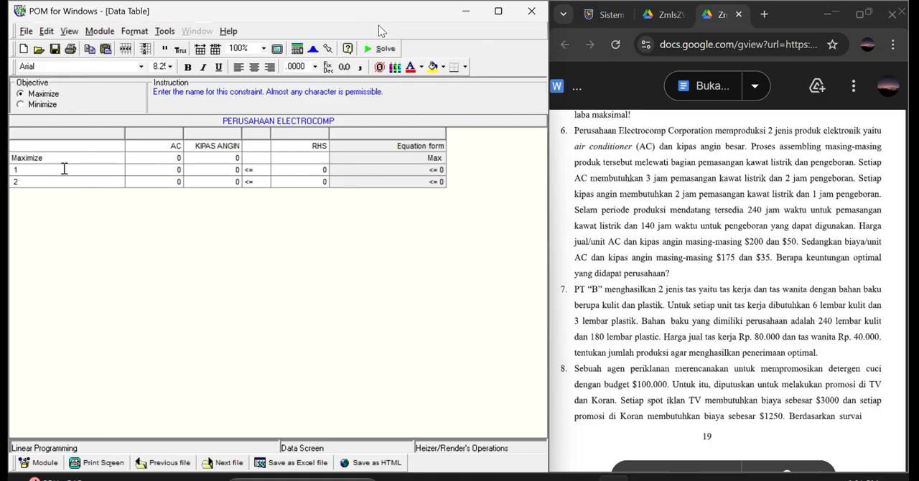
pyautogui.write('KAWAT')
pyautogui.write(' LIS')
pyautogui.write('PEN')
pyautogui.write('GEBORAN')
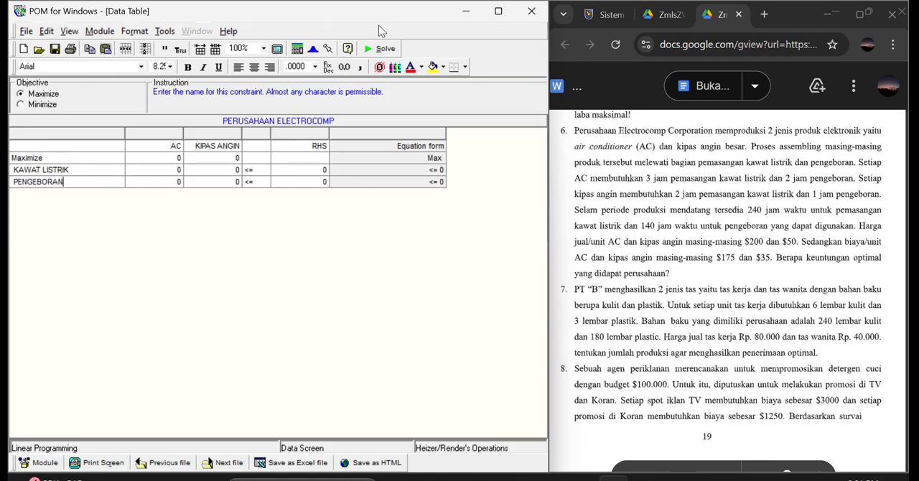
# Fill the AC column with 25 for the objective, 3 for KAWAT LISTRIK and 2 for PENGEBORAN.
pyautogui.click(182, 158)
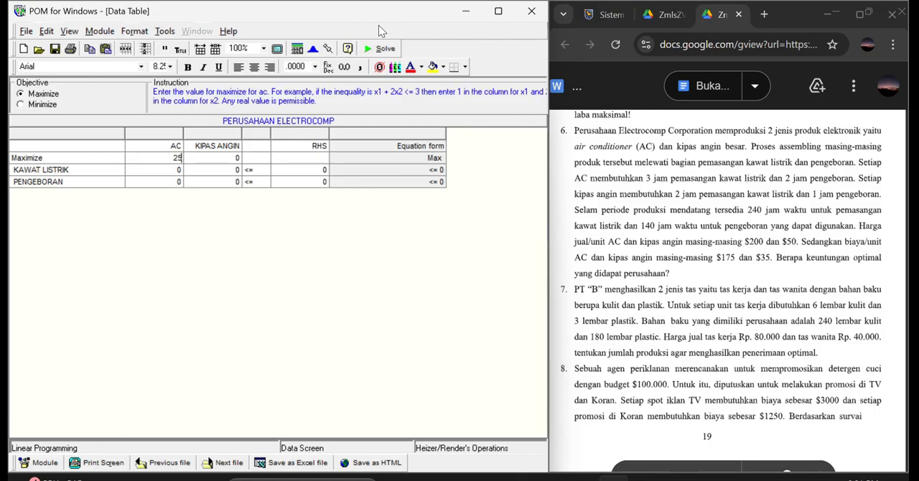
pyautogui.write('25')
pyautogui.press('Return')
pyautogui.write('3')
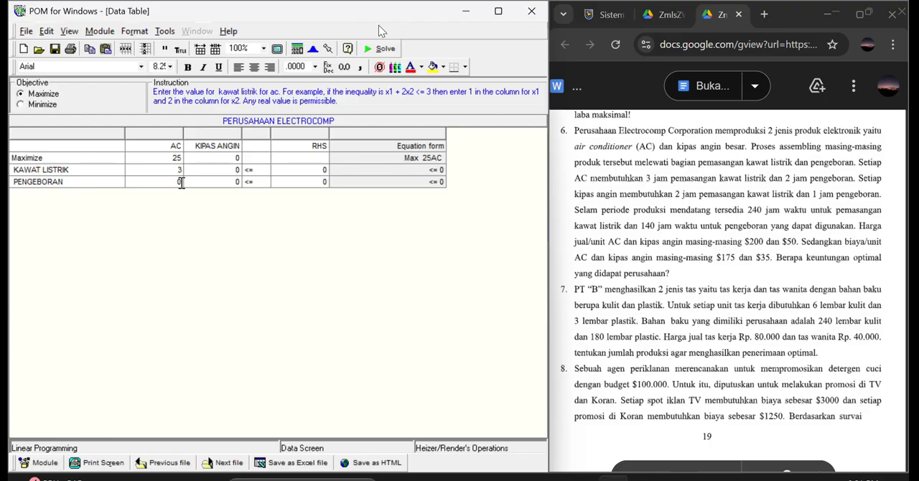
pyautogui.press('Return')
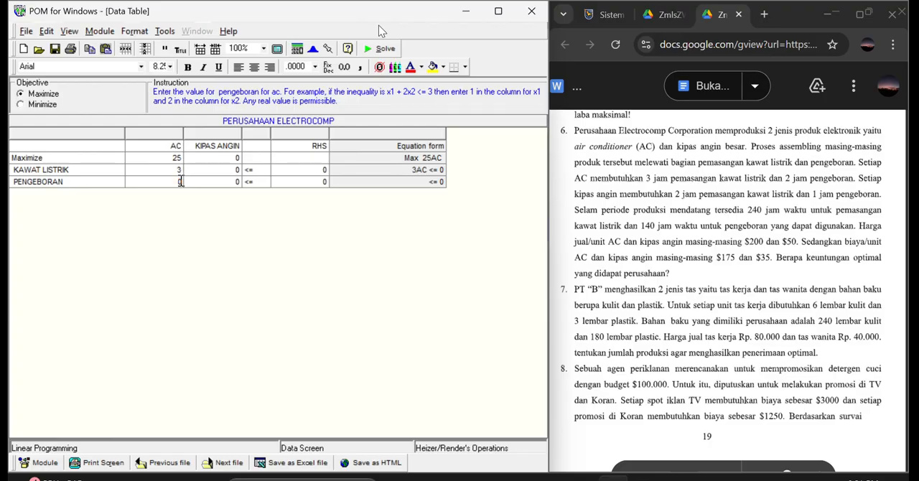
pyautogui.write('2')
# Fill the KIPAS ANGIN column with 15 for the objective, 2 for KAWAT LISTRIK and 1 for PENGEBORAN.
pyautogui.click(242, 158)
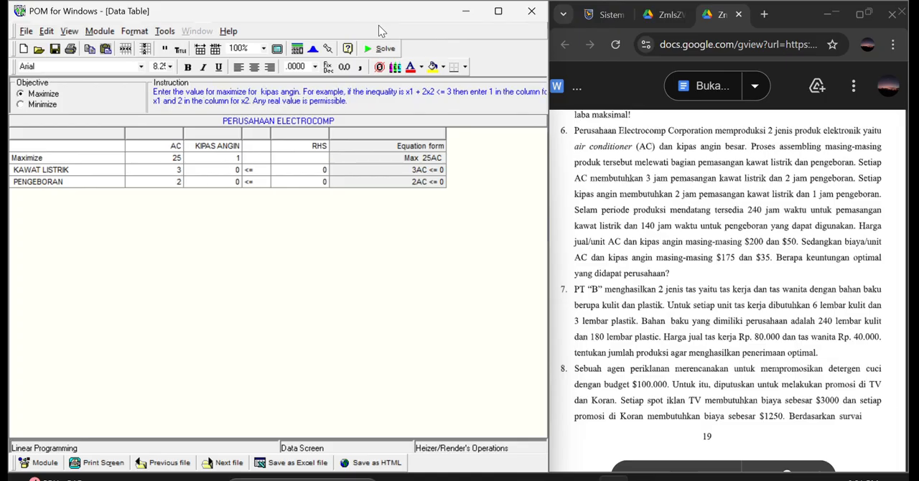
pyautogui.press('Return')
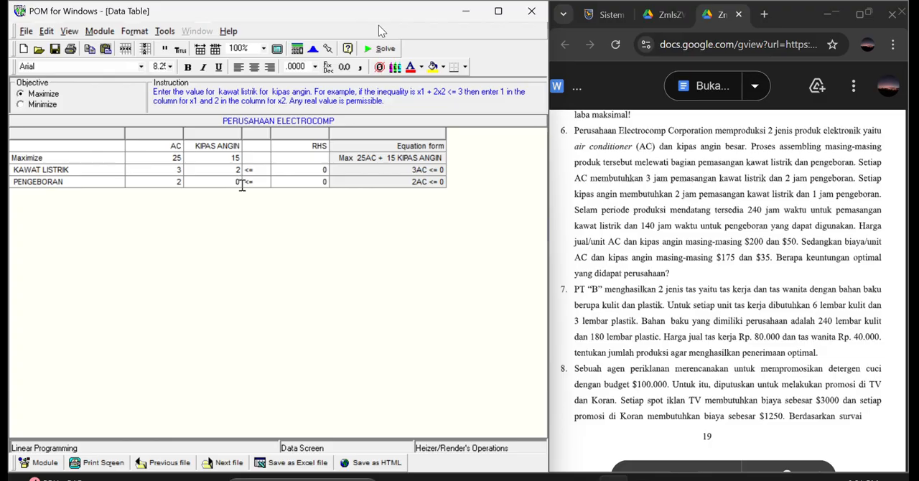
pyautogui.press('Return')
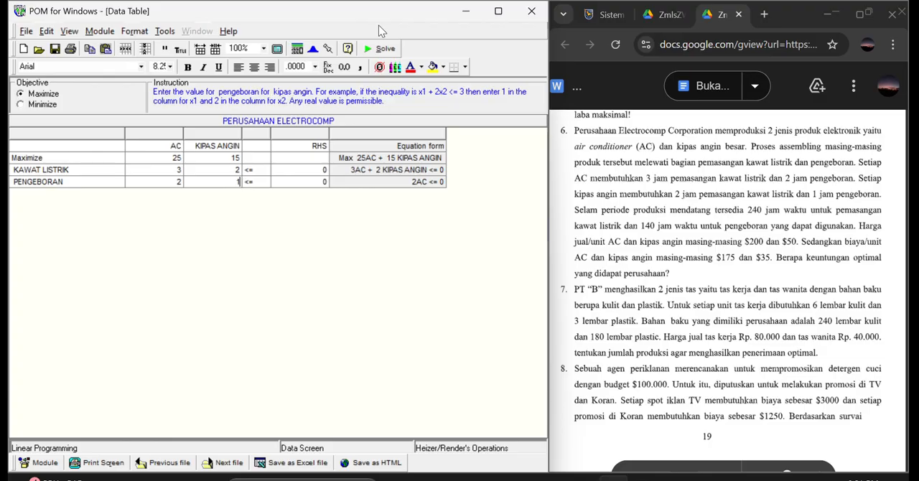
pyautogui.write('1')
# Set the right-hand side limits to 240 for KAWAT LISTRIK and 140 for PENGEBORAN.
pyautogui.click(322, 170)
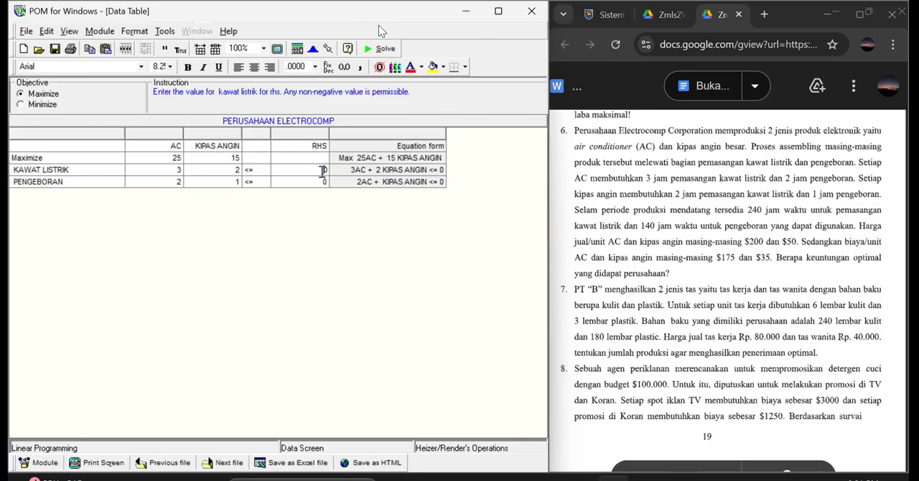
pyautogui.write('240')
pyautogui.press('Return')
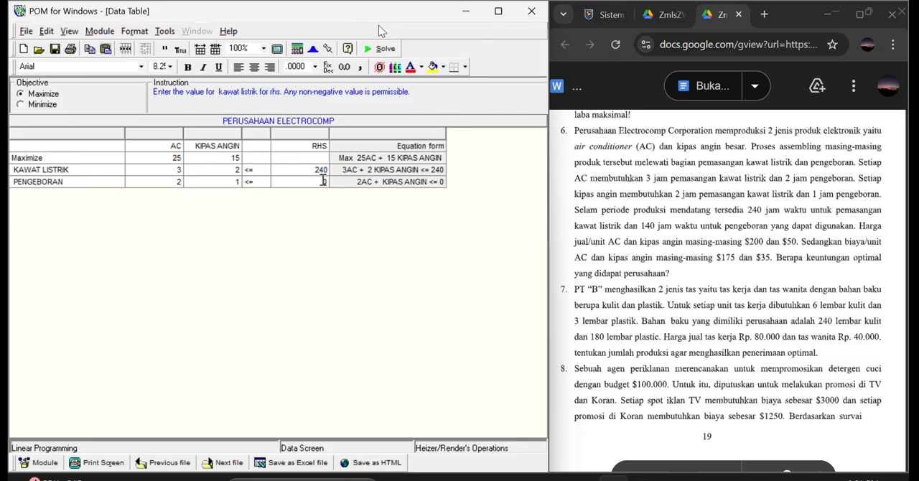
pyautogui.write('14')
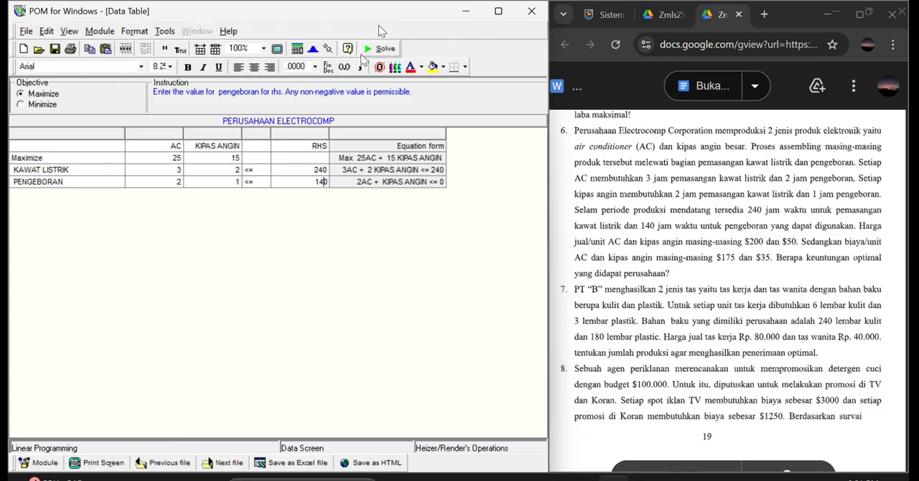
# Solve the PERUSAHAAN ELECTROCOMP model and cascade all of its result windows.
pyautogui.click(375, 51)
pyautogui.click(197, 31)
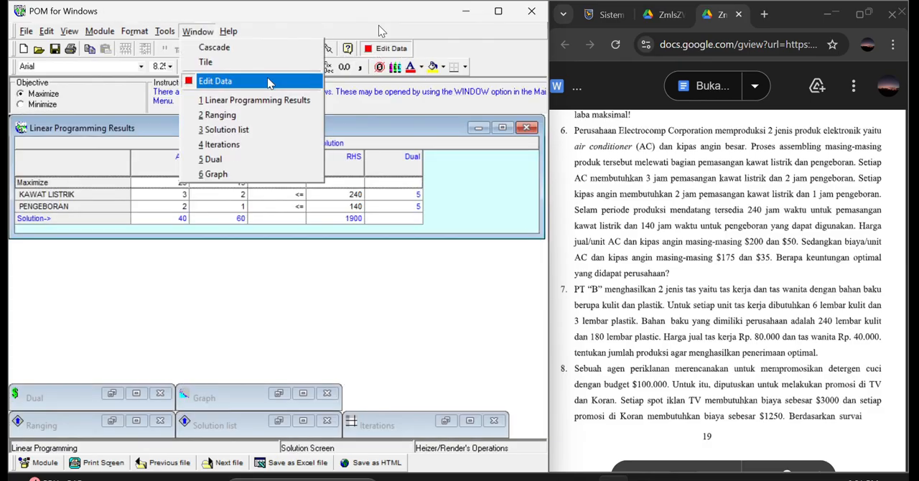
pyautogui.click(230, 114)
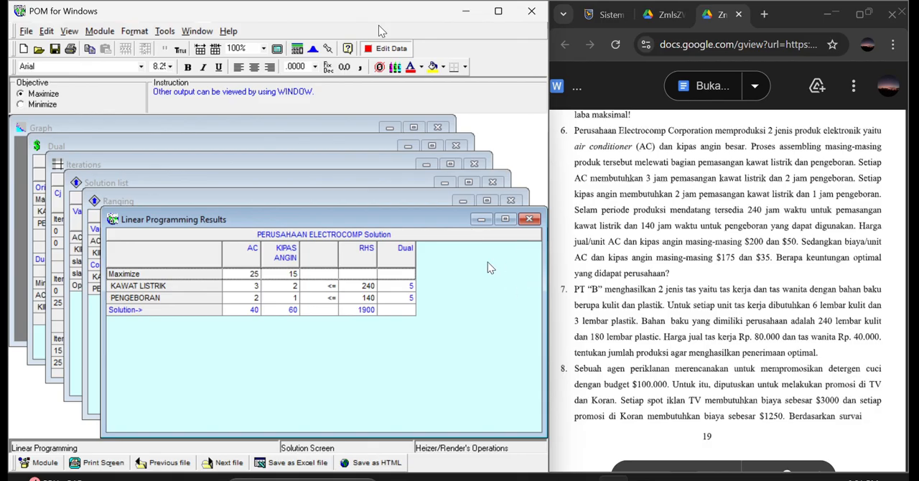
# Review the Electrocomp results, ranging, solution list, iterations and dual, closing each window until only the graph is left.
pyautogui.click(529, 220)
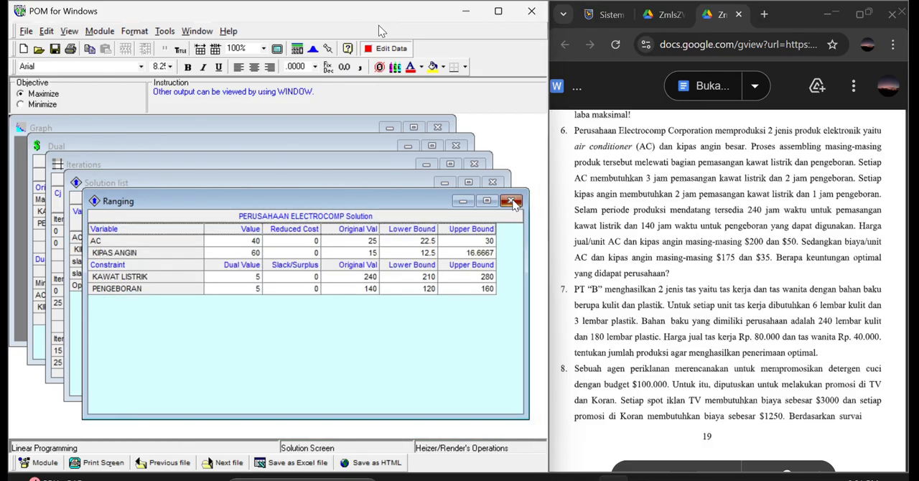
pyautogui.click(512, 202)
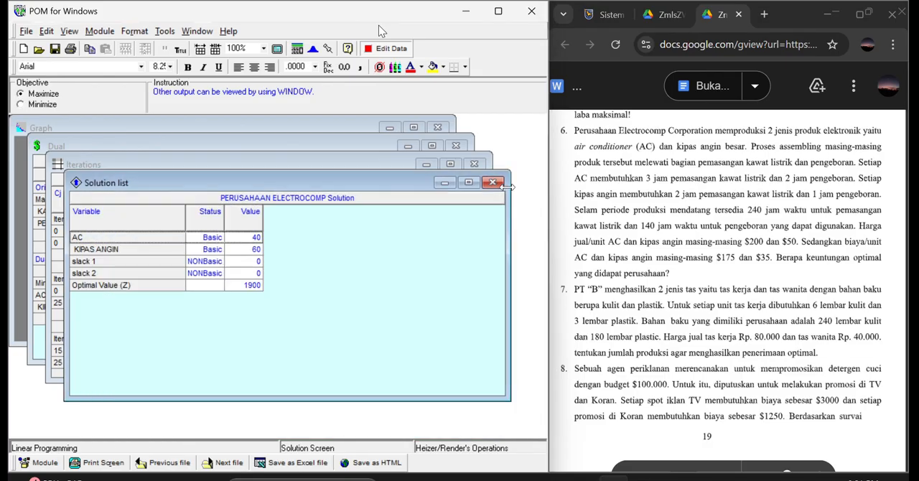
pyautogui.click(494, 185)
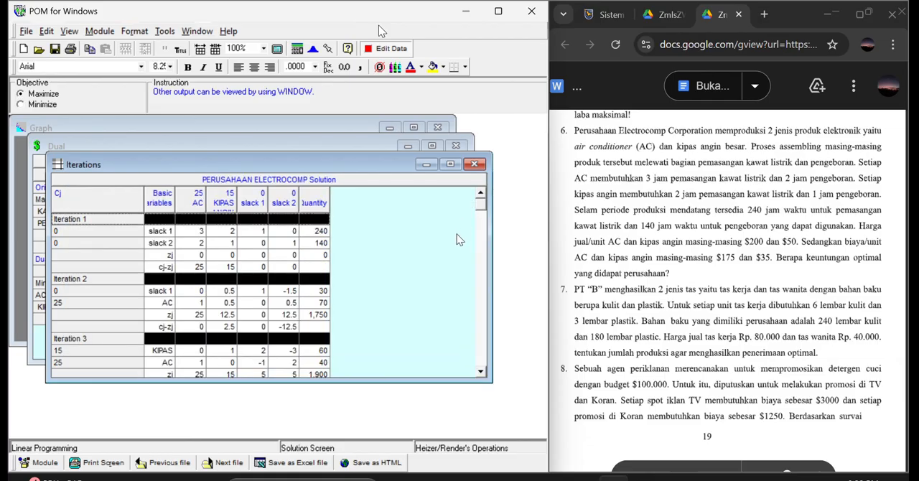
pyautogui.click(474, 165)
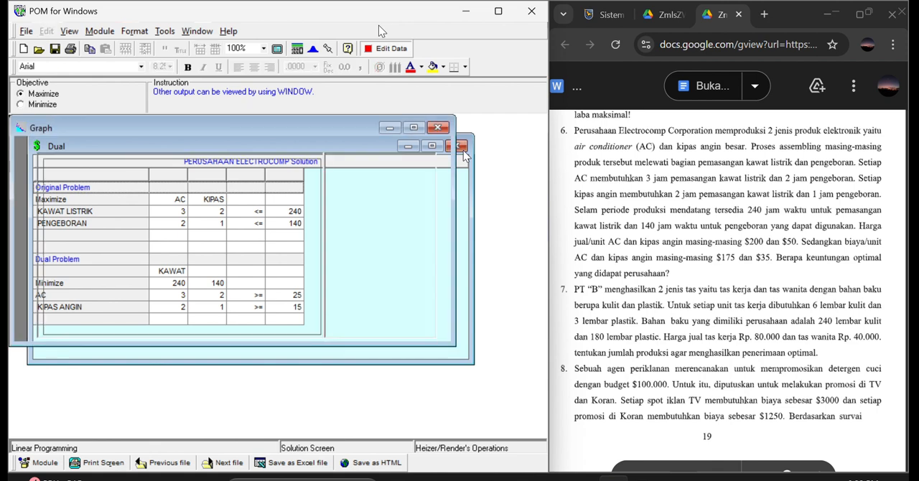
pyautogui.click(459, 148)
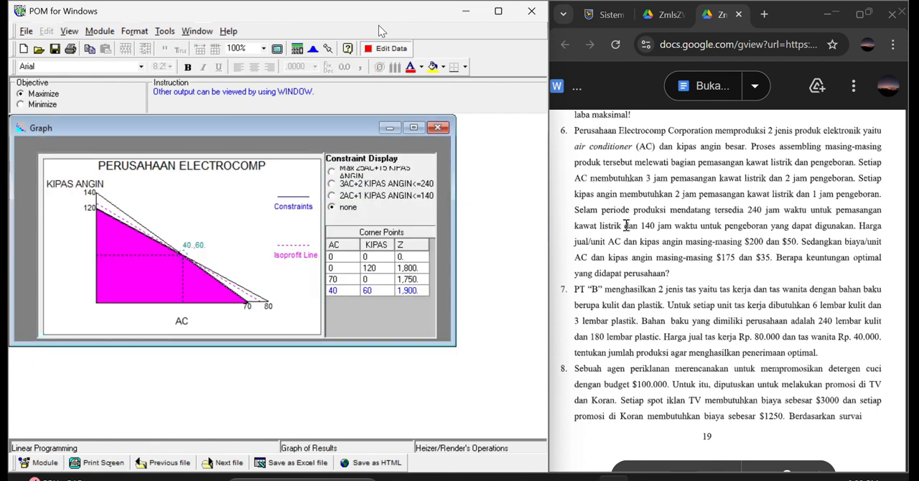
# Close the PERUSAHAAN ELECTROCOMP model without saving and start a new data set for exercise 7 titled PT B.
pyautogui.scroll(-4, 626, 225)
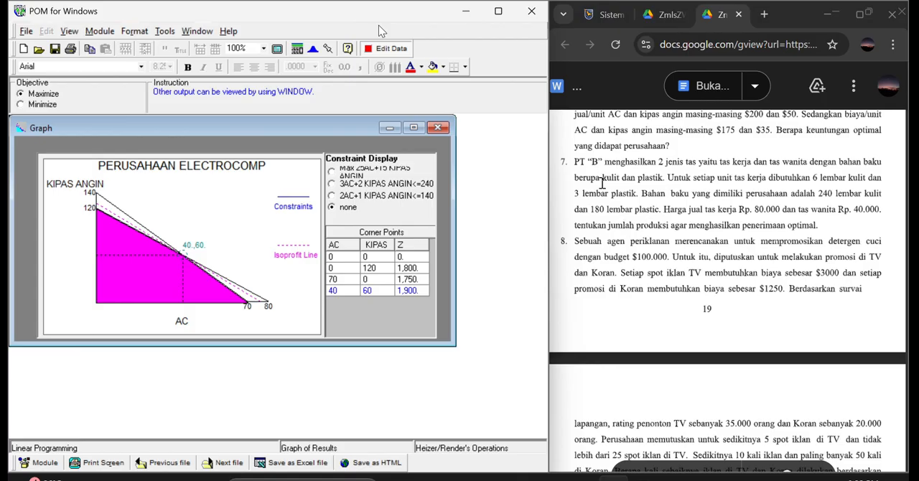
pyautogui.click(27, 32)
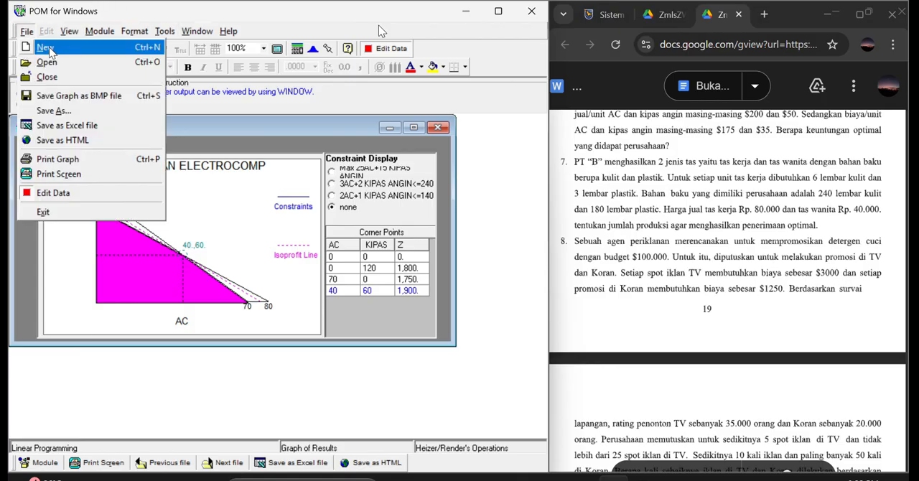
pyautogui.click(48, 77)
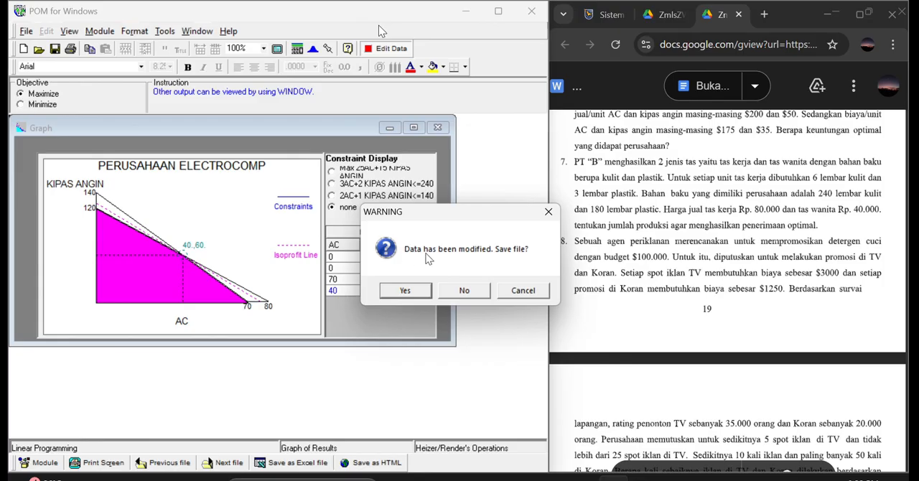
pyautogui.click(464, 290)
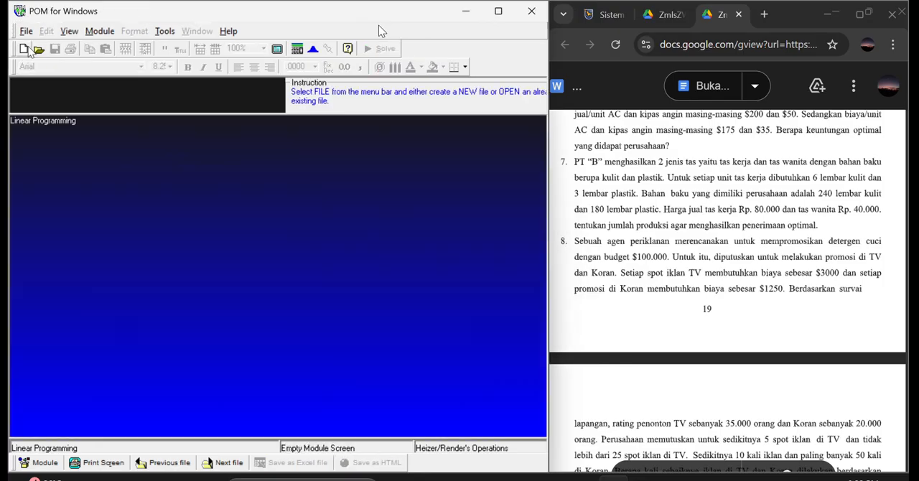
pyautogui.click(24, 50)
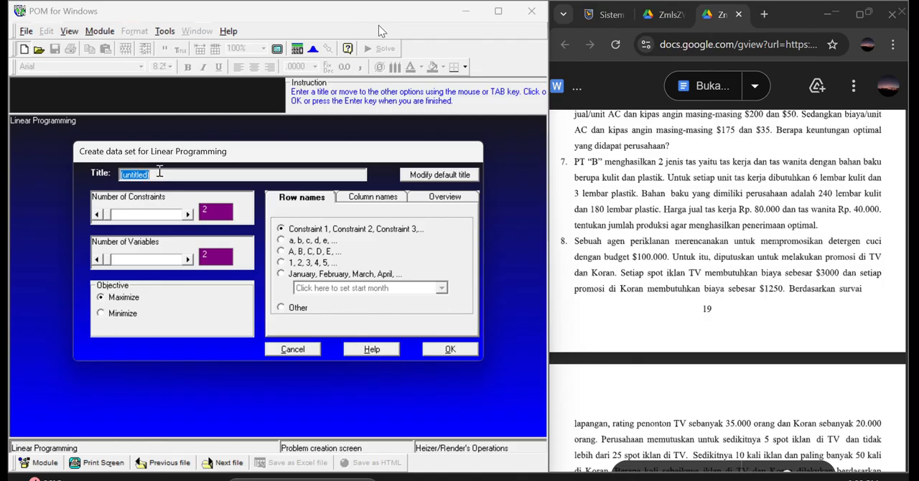
pyautogui.write('PT B')
# Choose custom row names, leave the row and column names blank, and create the PT B data set with two constraints and two variables.
pyautogui.click(279, 309)
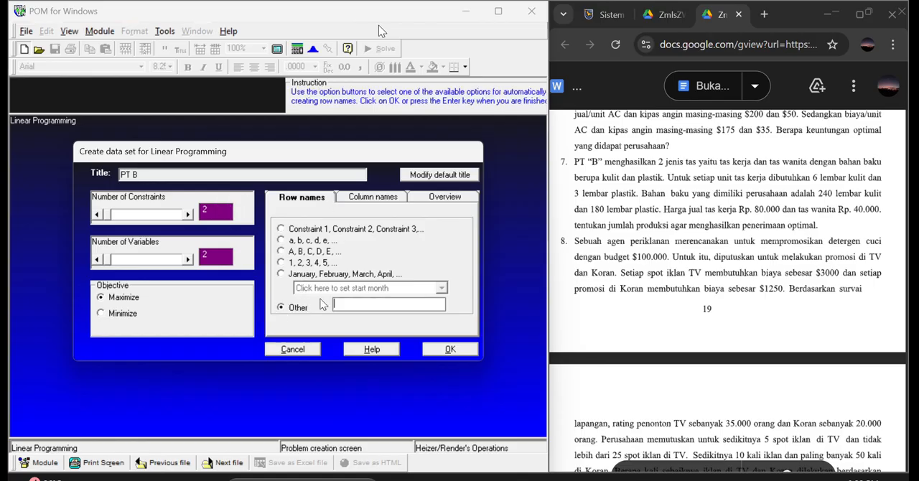
pyautogui.click(382, 201)
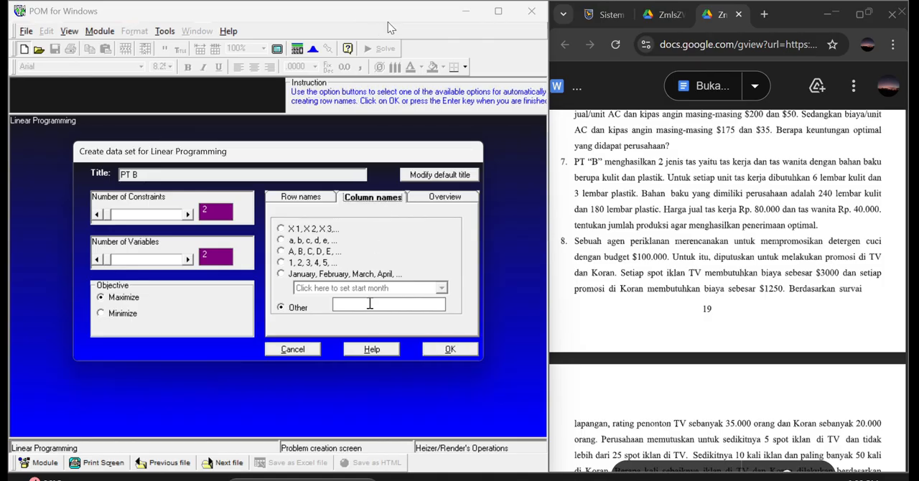
pyautogui.click(450, 349)
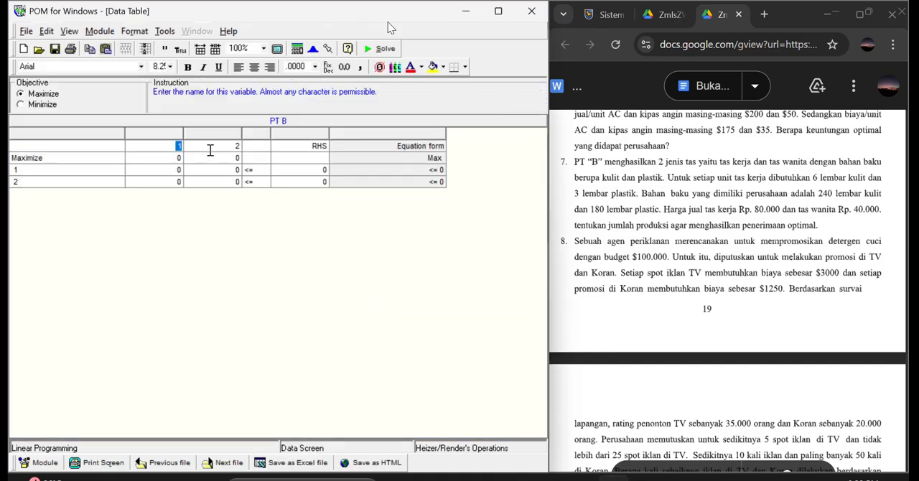
# Name the two variable columns TAS KERJA and TAS WANITA.
pyautogui.write('TAS KERJA')
pyautogui.click(242, 148)
pyautogui.write('TAS WANITA')
# Name the two constraint rows KULIT and PLASTIK.
pyautogui.click(89, 171)
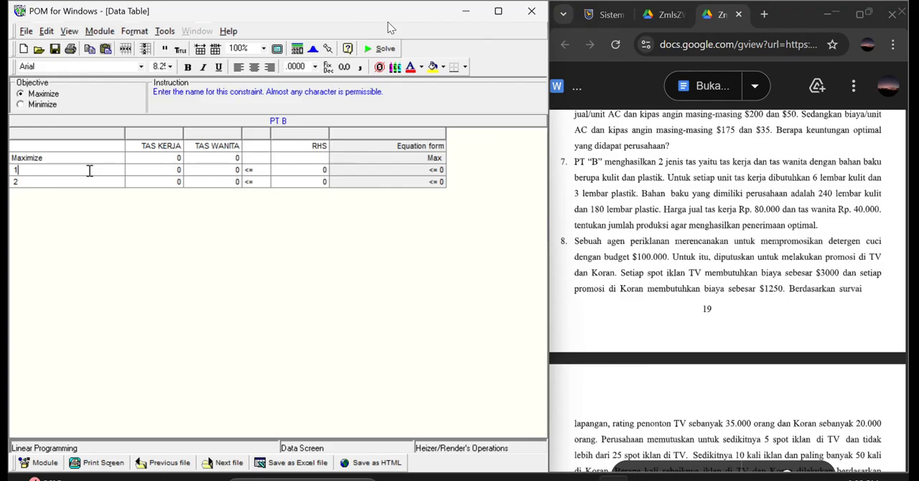
pyautogui.write('K')
pyautogui.write('PLASTI')
# Fill the TAS KERJA column with 80000 for the objective, 6 for KULIT and 3 for PLASTIK.
pyautogui.click(182, 158)
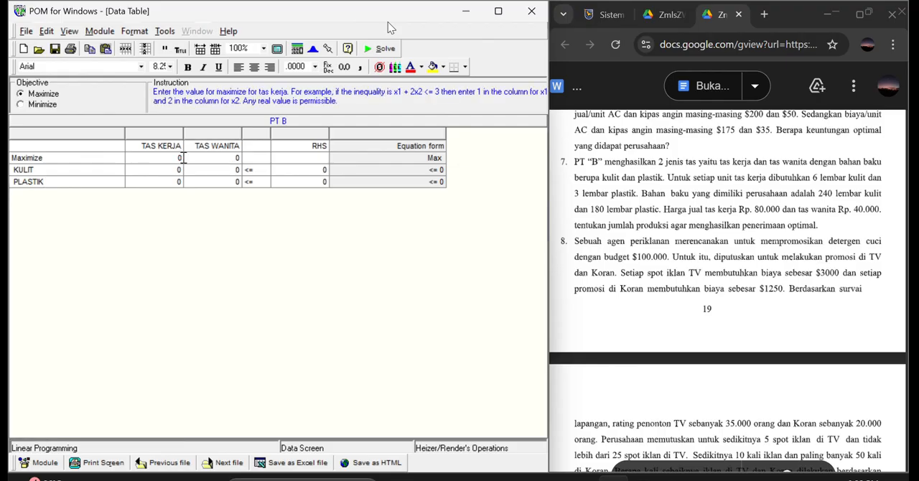
pyautogui.write('80000')
pyautogui.click(180, 170)
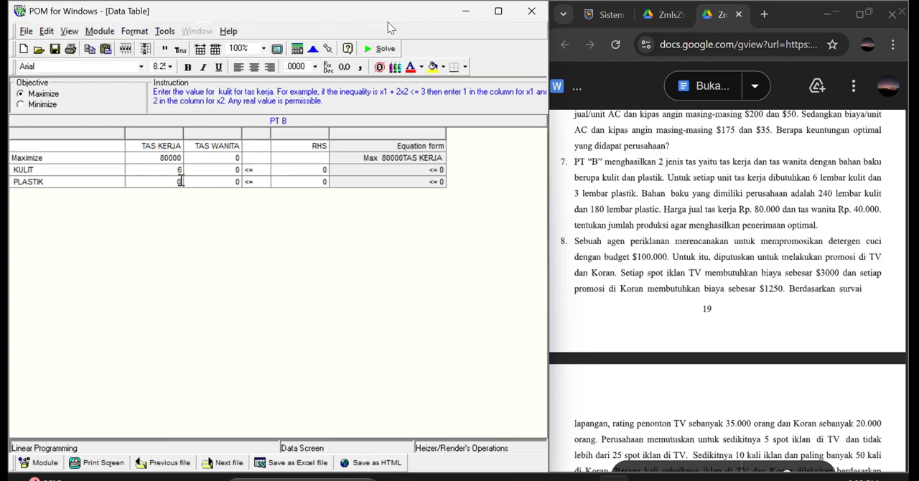
pyautogui.click(181, 181)
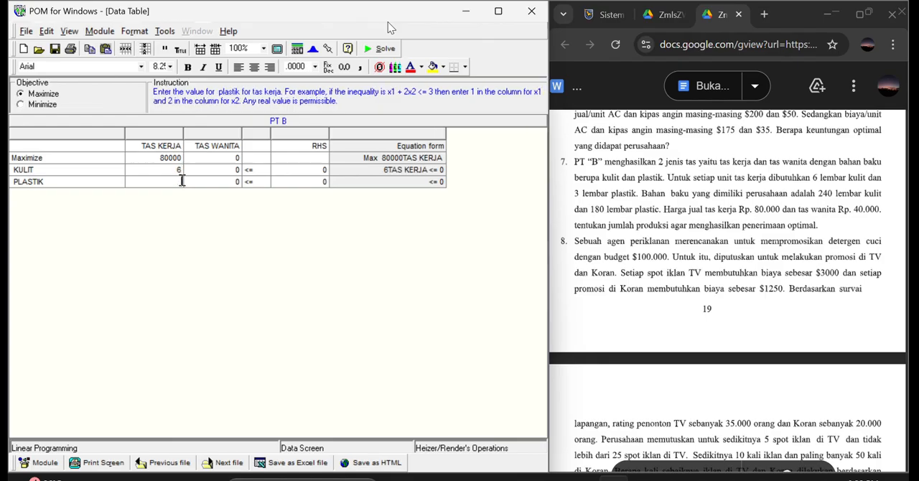
# Fill the TAS WANITA column with 40000 for the objective, 6 for KULIT and 3 for PLASTIK.
pyautogui.click(241, 158)
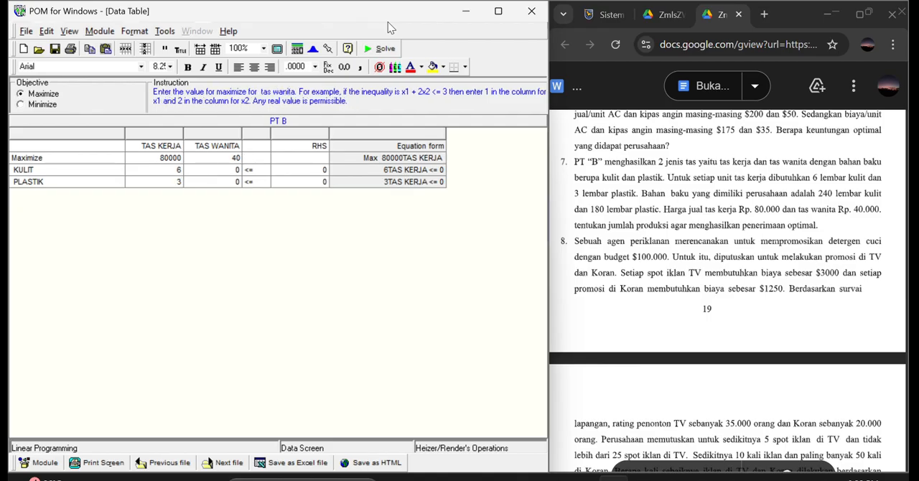
pyautogui.click(240, 169)
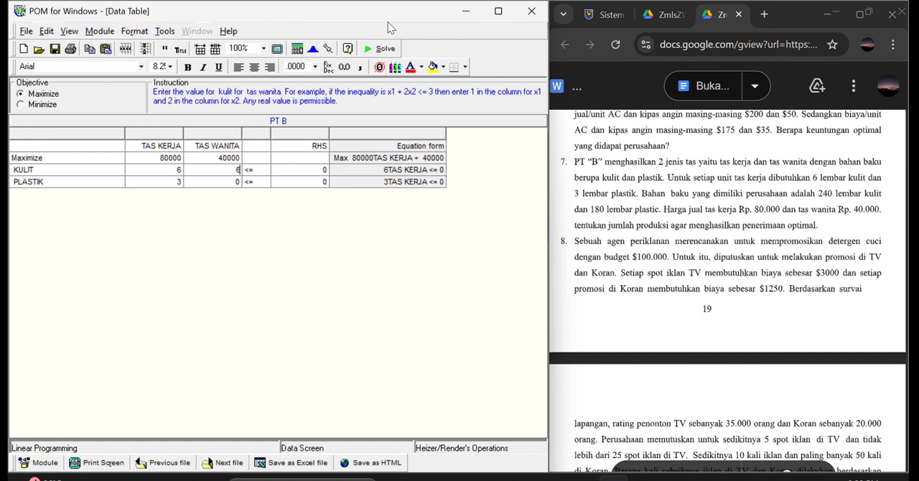
pyautogui.press('Return')
pyautogui.write('3')
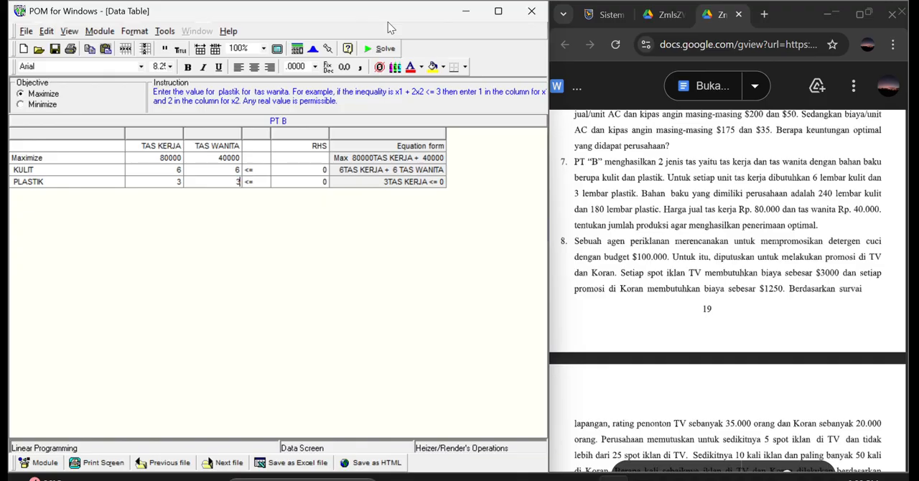
# Set the right-hand side limits to 240 for KULIT and 180 for PLASTIK.
pyautogui.click(322, 169)
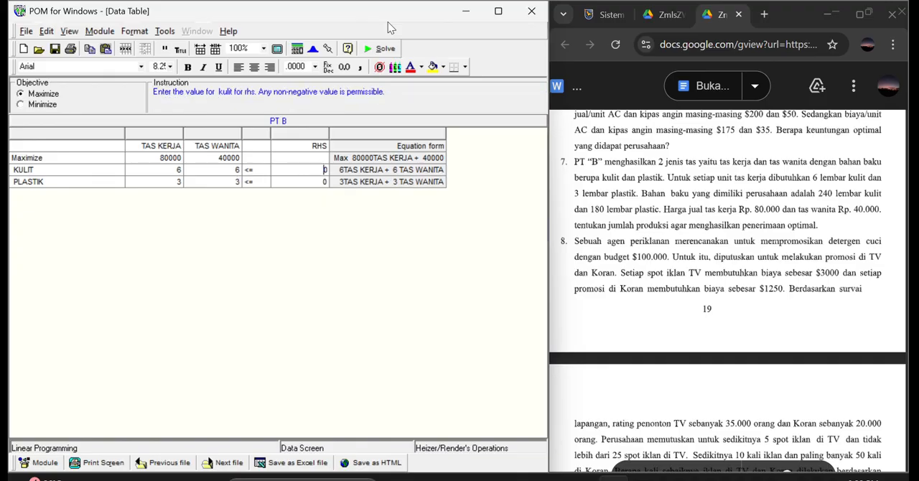
pyautogui.write('240')
pyautogui.press('Return')
pyautogui.write('10')
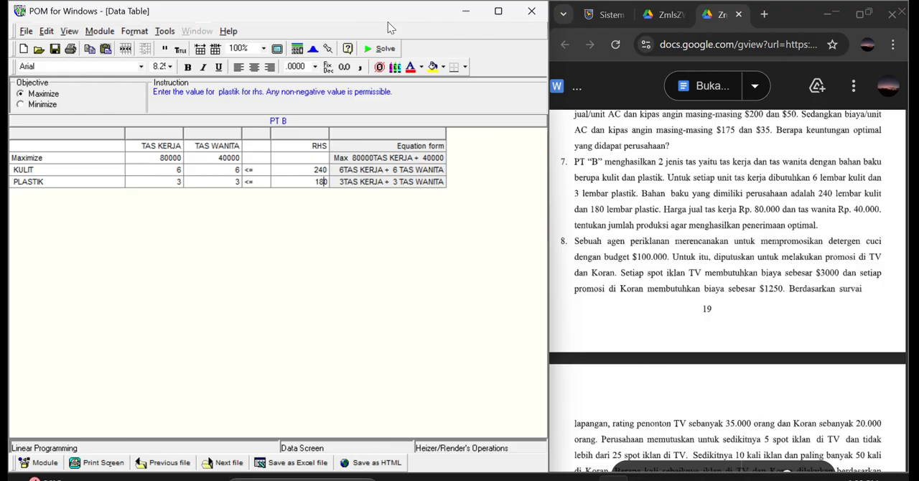
# Solve the PT B model and cascade all of its result windows.
pyautogui.click(385, 56)
pyautogui.click(198, 31)
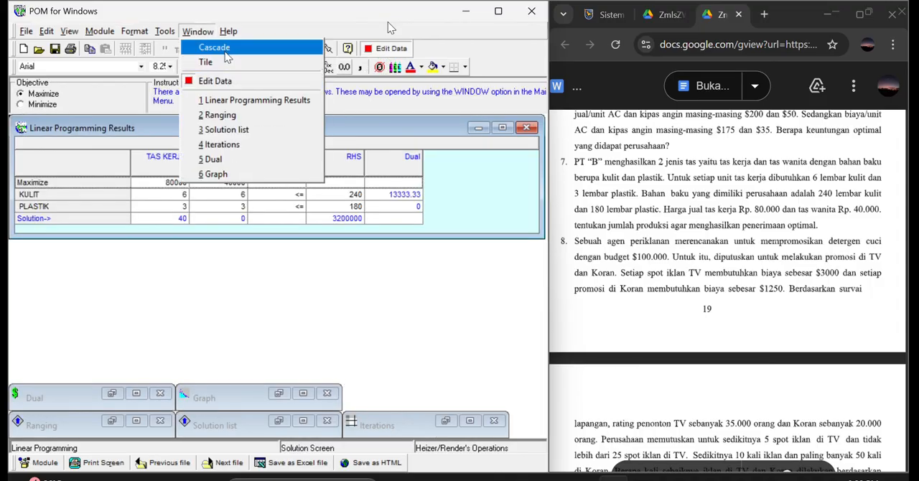
pyautogui.click(225, 54)
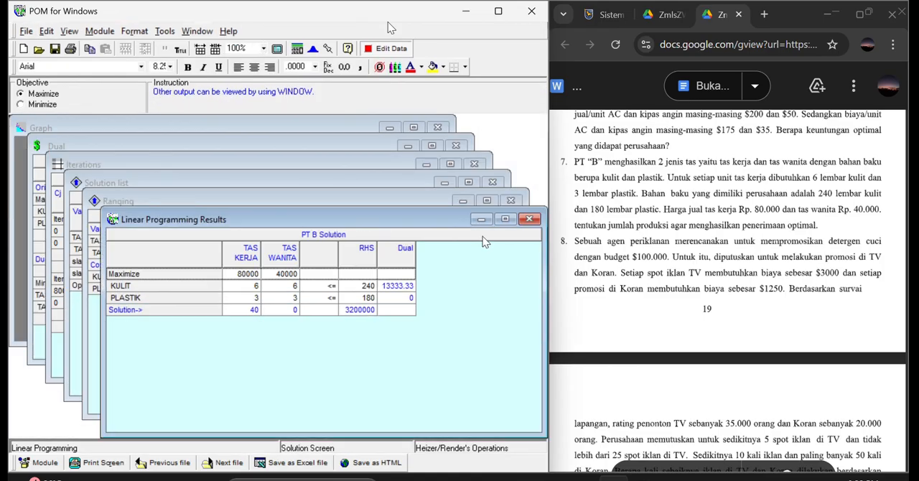
# Close the PT B result windows one by one down to the graph, and read exercise 8 in the question document.
pyautogui.click(530, 219)
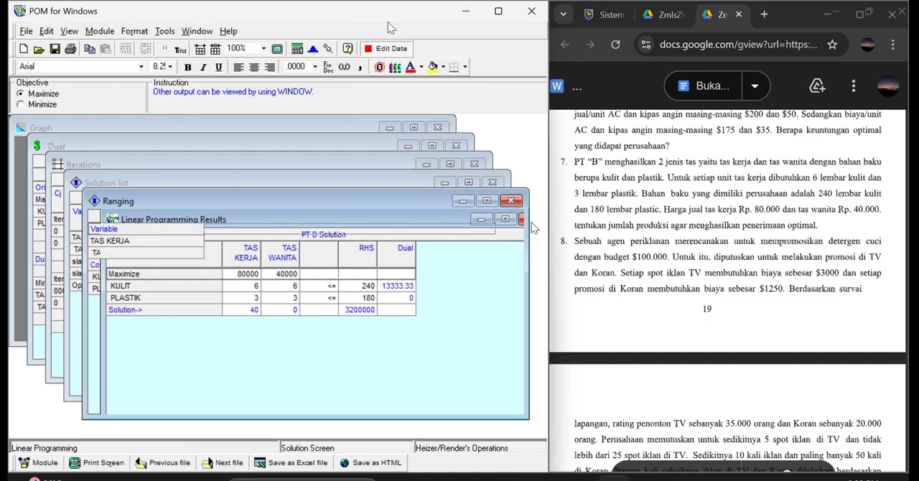
pyautogui.click(511, 200)
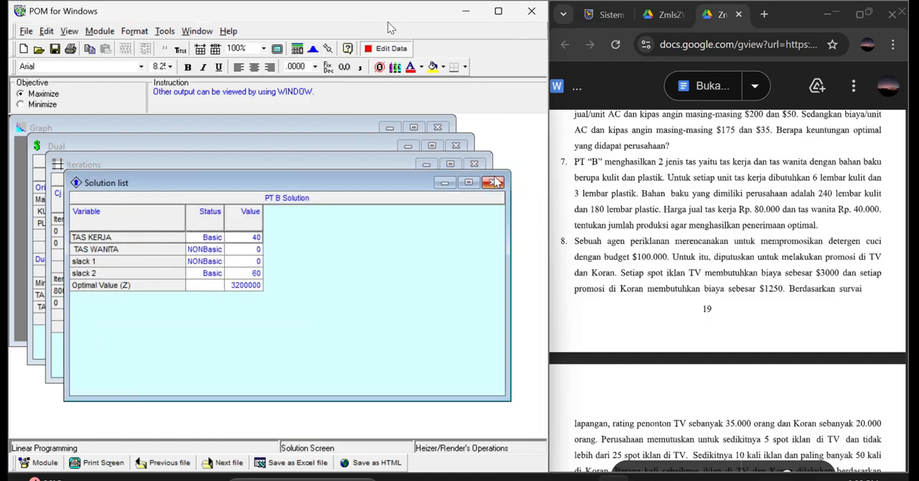
pyautogui.click(493, 182)
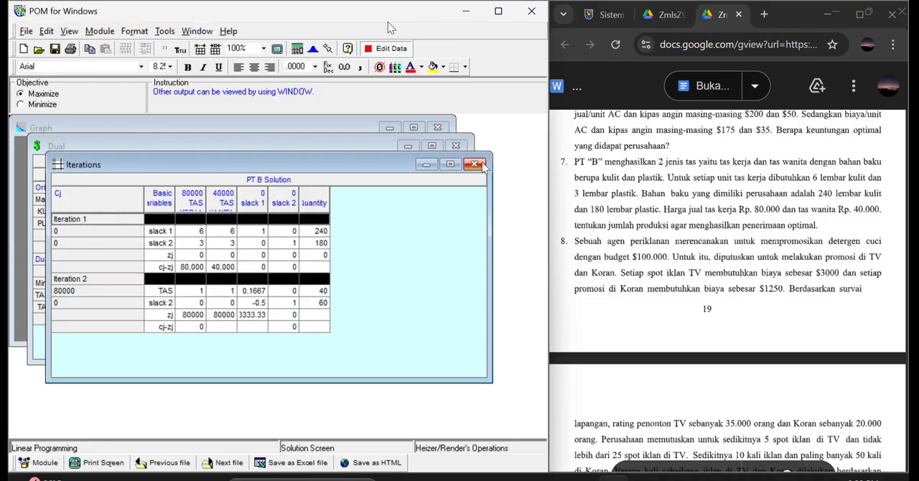
pyautogui.click(477, 164)
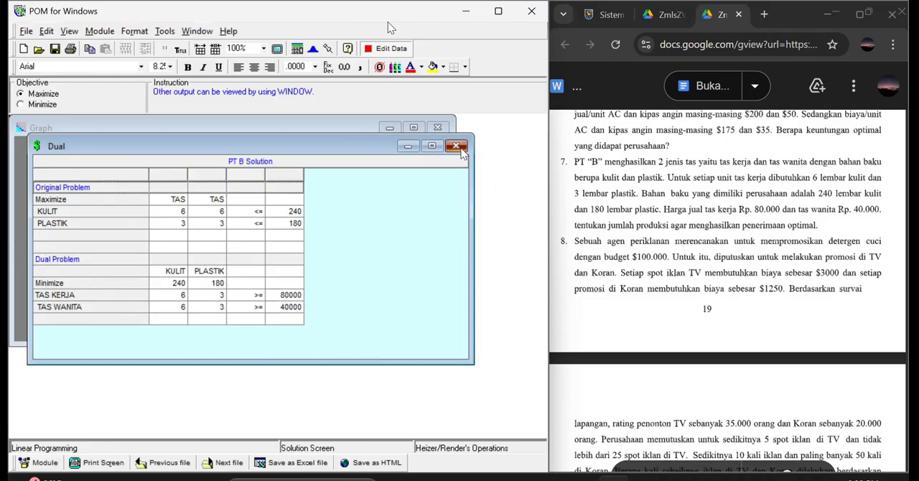
pyautogui.click(460, 148)
pyautogui.scroll(-1, 614, 242)
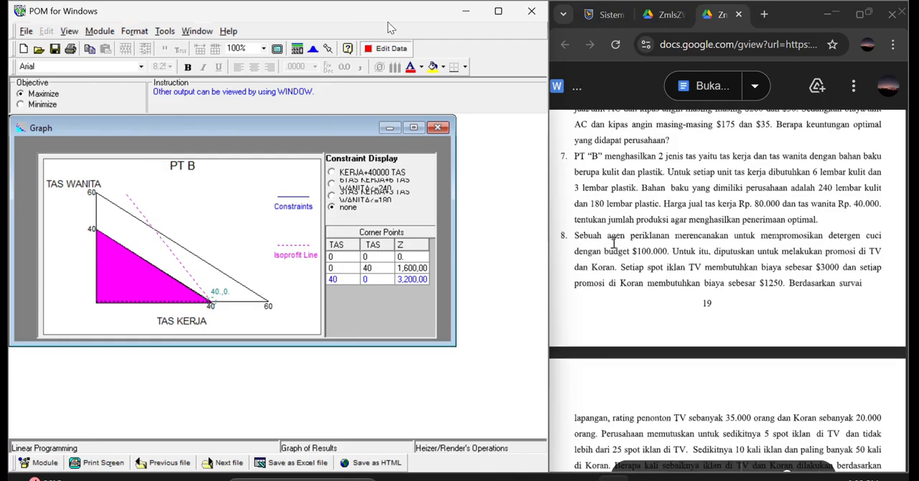
pyautogui.scroll(-1, 614, 243)
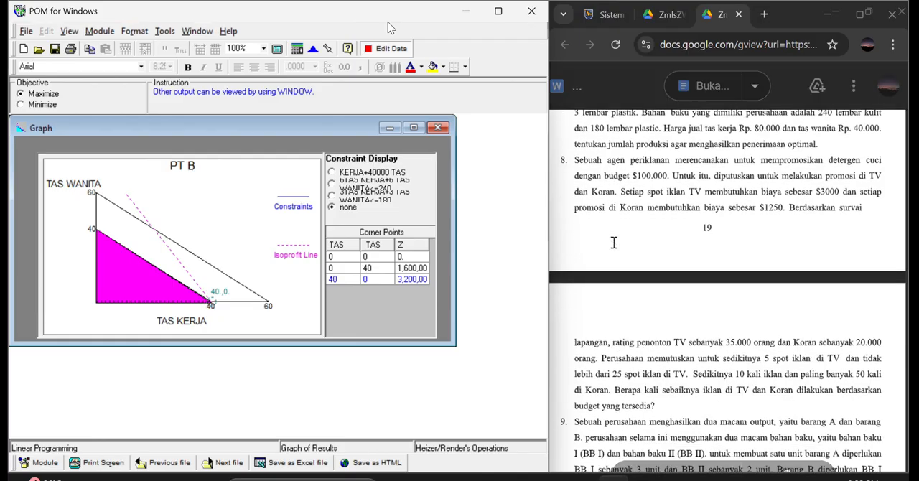
pyautogui.scroll(-2, 614, 242)
pyautogui.scroll(-2, 614, 243)
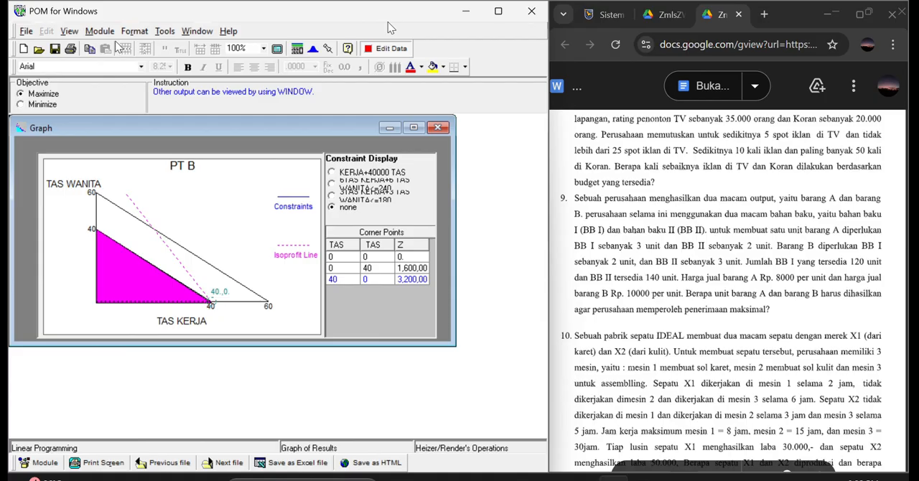
pyautogui.click(25, 31)
pyautogui.click(57, 79)
pyautogui.click(523, 291)
# Close the PT B problem without saving its modified data.
pyautogui.click(26, 31)
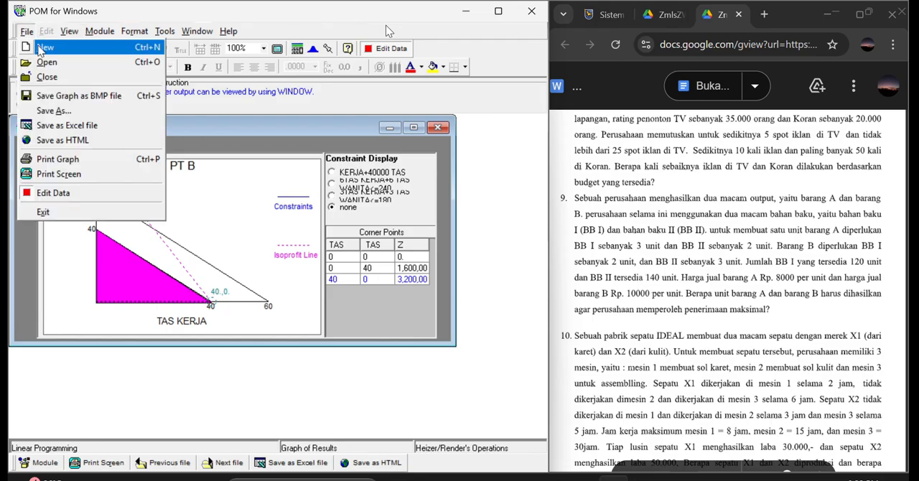
pyautogui.click(56, 79)
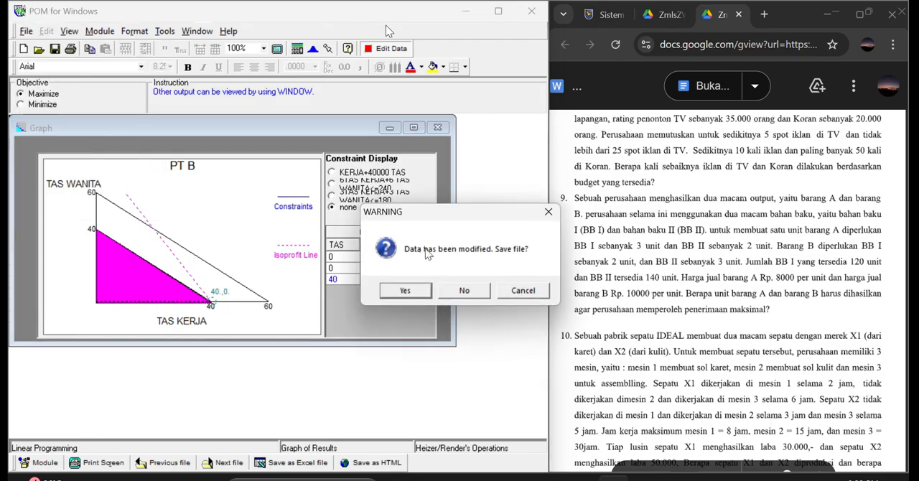
pyautogui.click(452, 290)
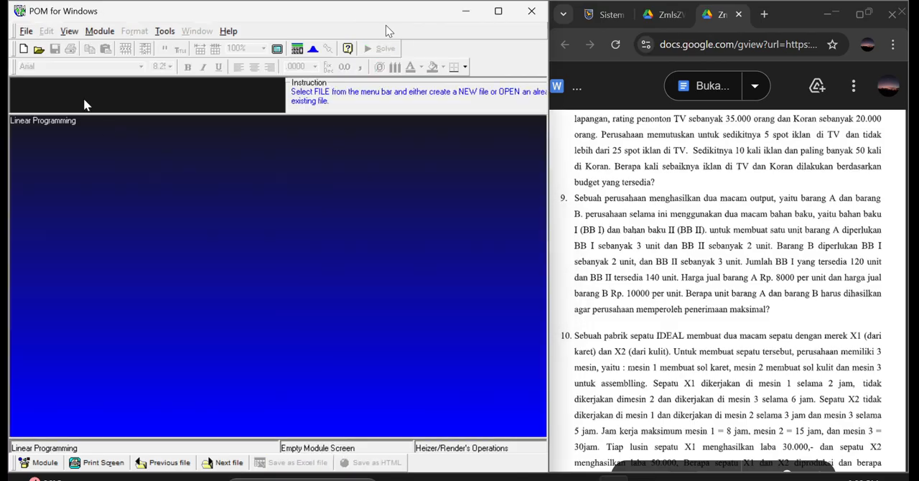
# Start a new linear programming data set titled AGEN PERIKANAN for exercise 8 in the question document.
pyautogui.click(24, 48)
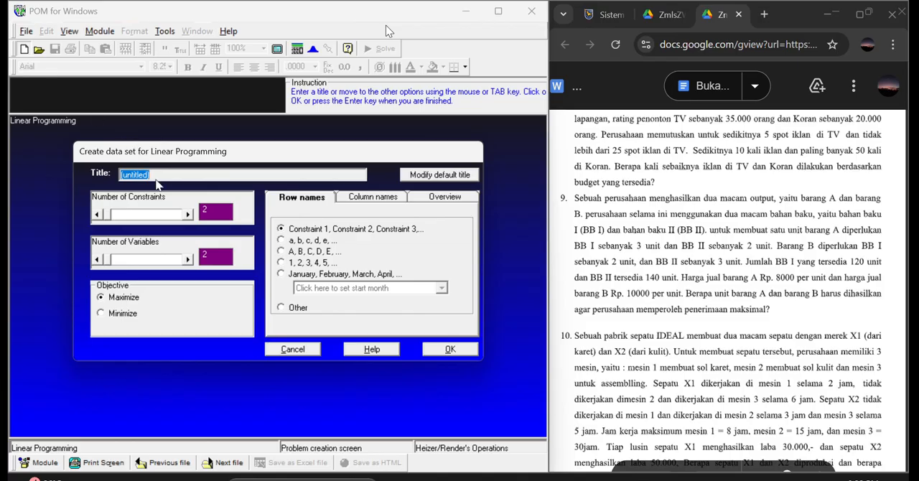
pyautogui.write('AGEN PERIKANAN')
pyautogui.scroll(2, 589, 260)
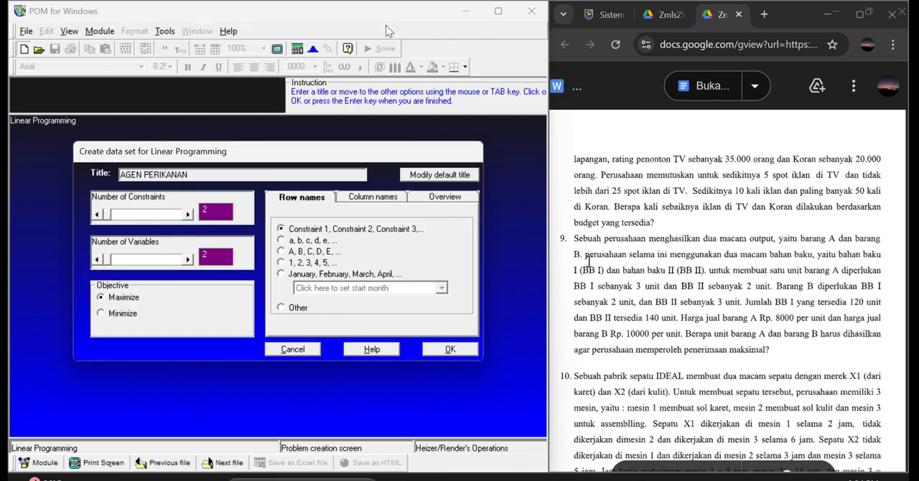
pyautogui.scroll(5, 589, 260)
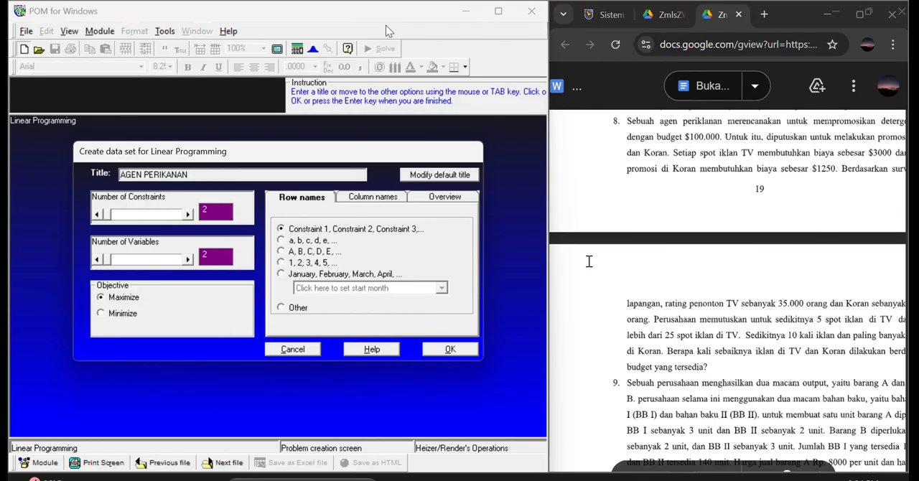
pyautogui.scroll(1, 589, 261)
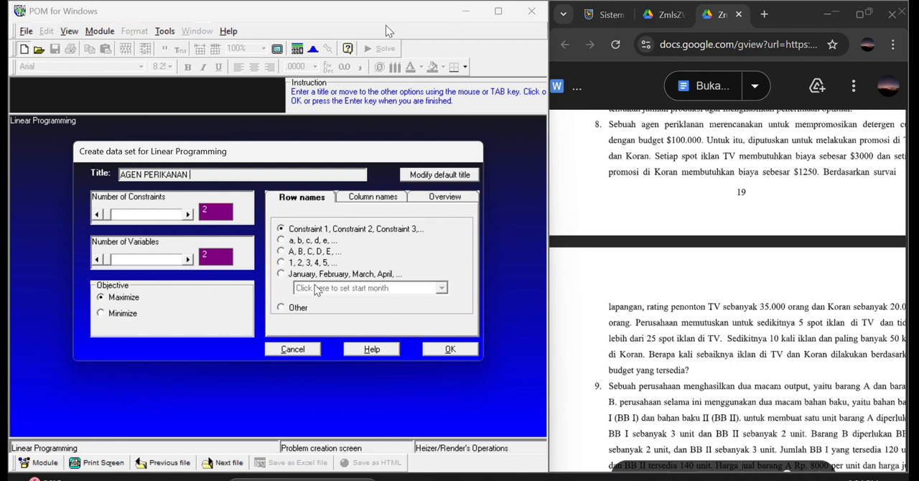
# Create the data set with the Other row naming option and X1, X2, X3 column names.
pyautogui.click(282, 308)
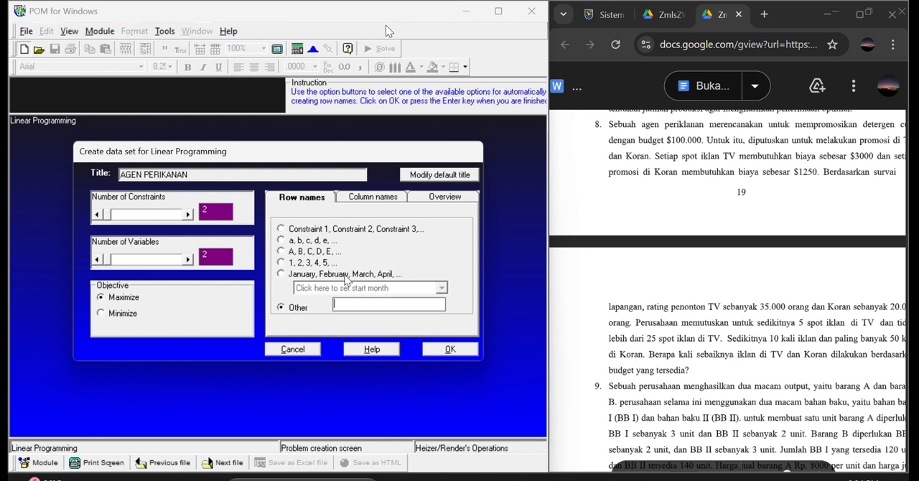
pyautogui.click(384, 201)
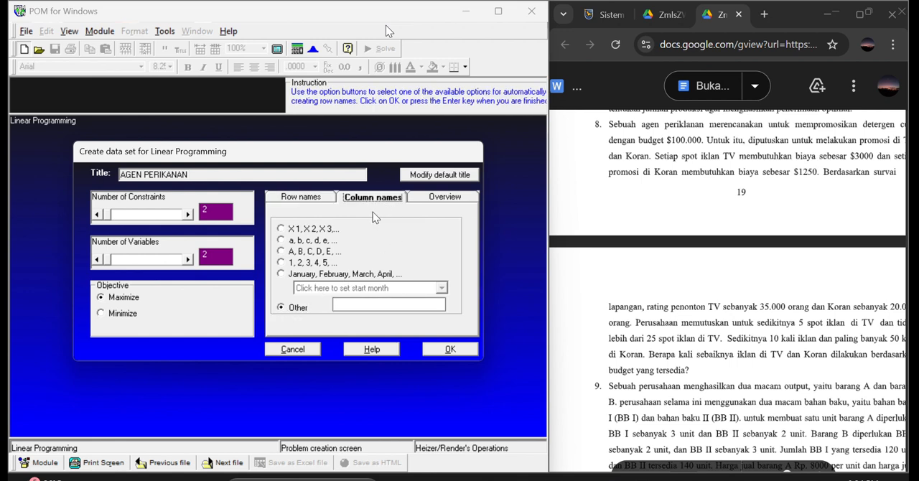
pyautogui.click(281, 229)
pyautogui.click(441, 352)
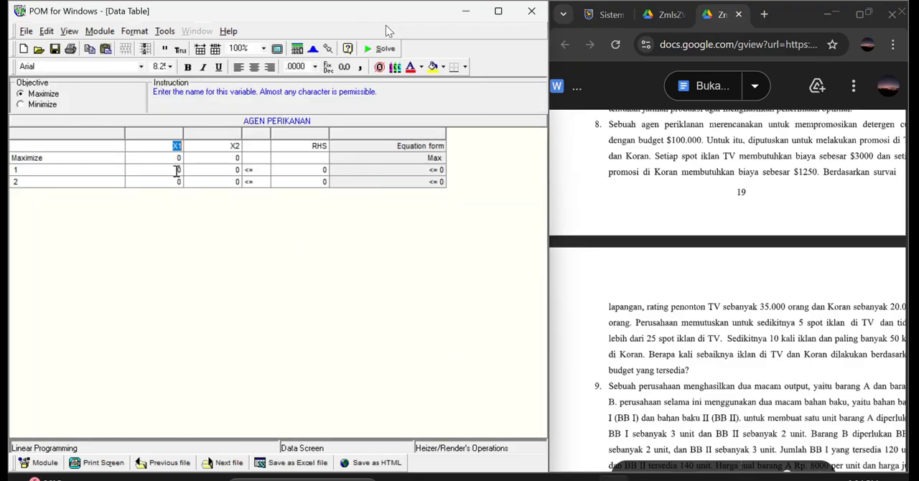
# Name the two constraint rows TV and KORAN.
pyautogui.click(64, 172)
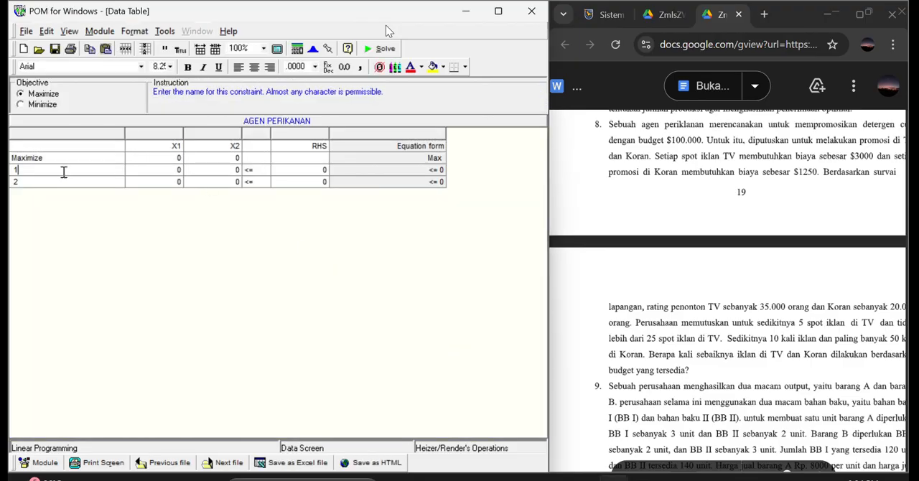
pyautogui.write('TV')
pyautogui.click(33, 181)
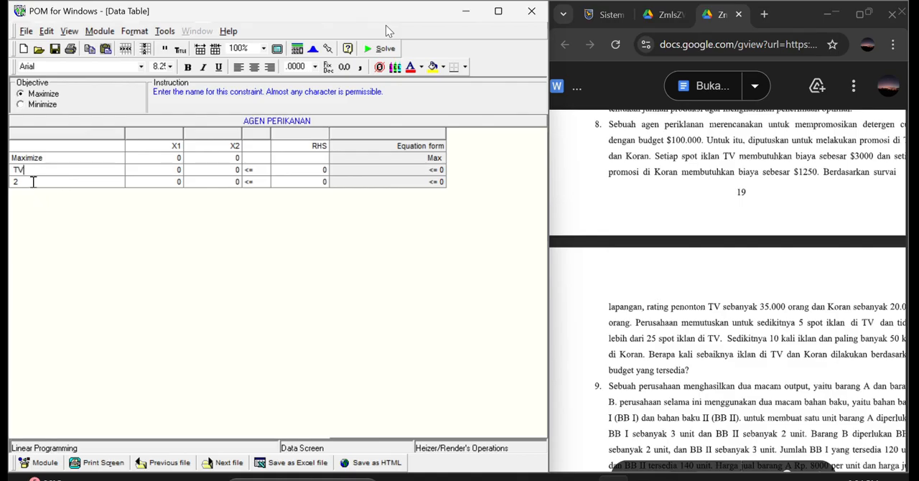
pyautogui.press('BackSpace')
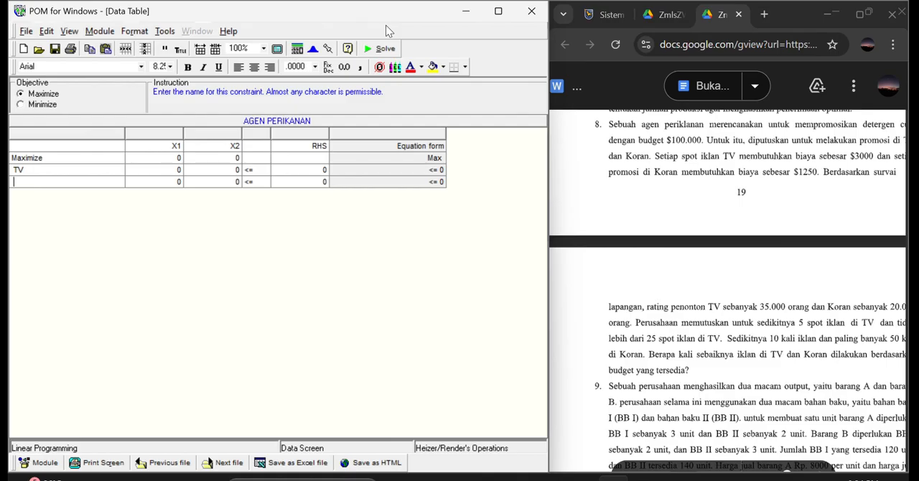
pyautogui.write('KORAN')
# Fill the X1 column with 35000 for the objective, 5 for TV and 25 for KORAN.
pyautogui.click(180, 157)
pyautogui.write('35000')
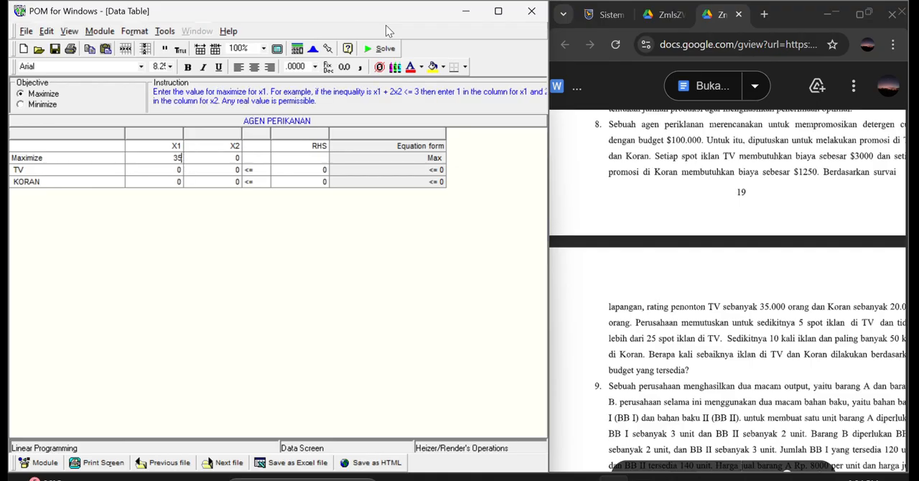
pyautogui.click(179, 169)
pyautogui.write('5')
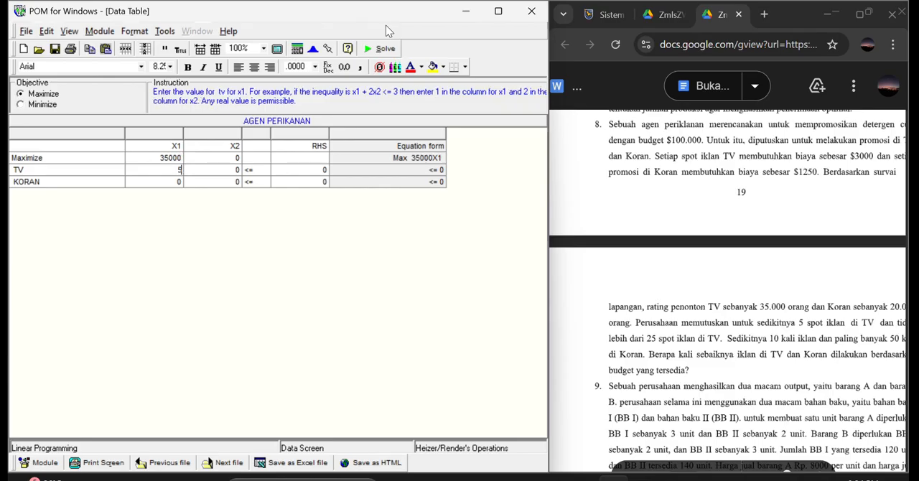
pyautogui.click(183, 182)
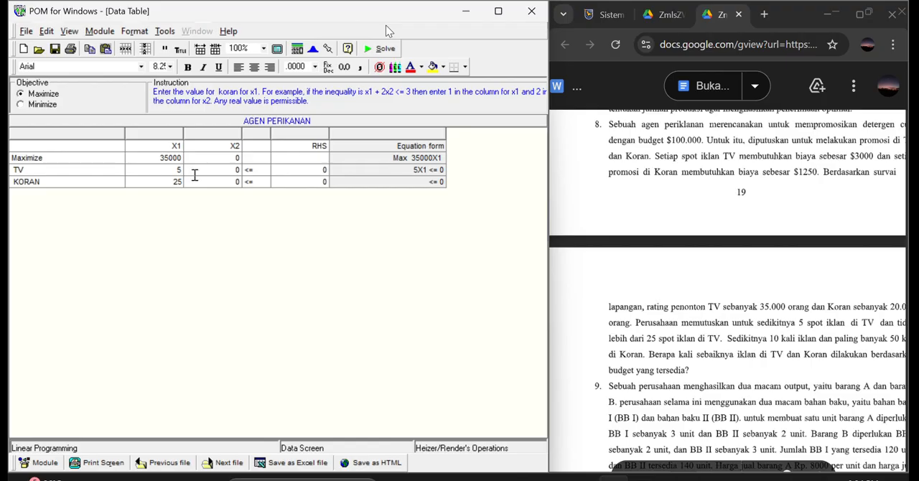
# Fill the X2 column with 20000 for the objective, 10 for TV and 50 for KORAN.
pyautogui.click(234, 157)
pyautogui.write('20000')
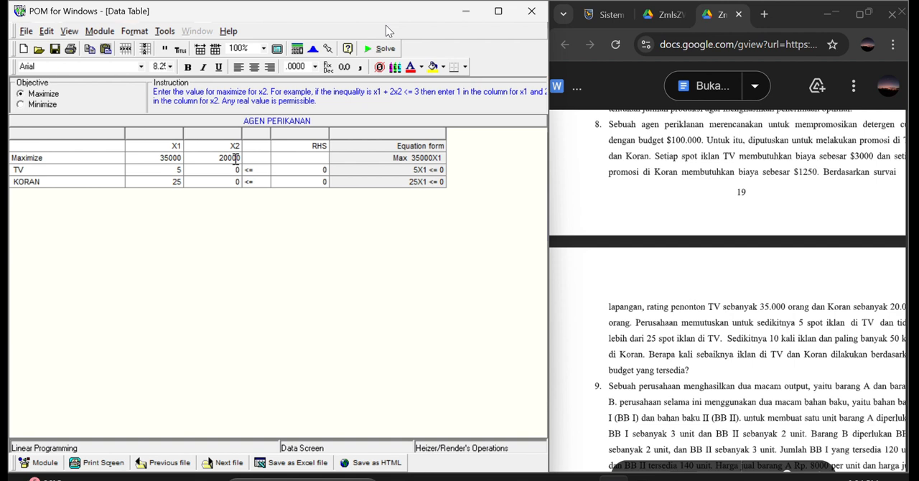
pyautogui.click(241, 170)
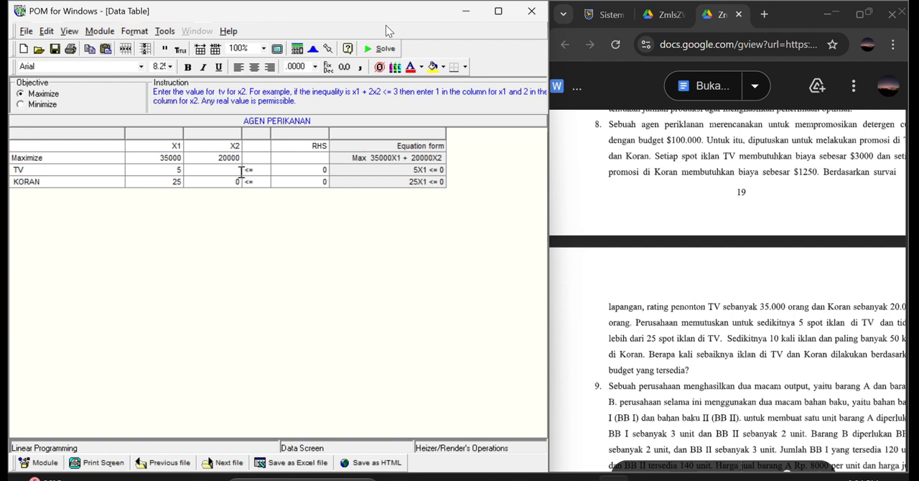
pyautogui.write('10')
pyautogui.click(222, 184)
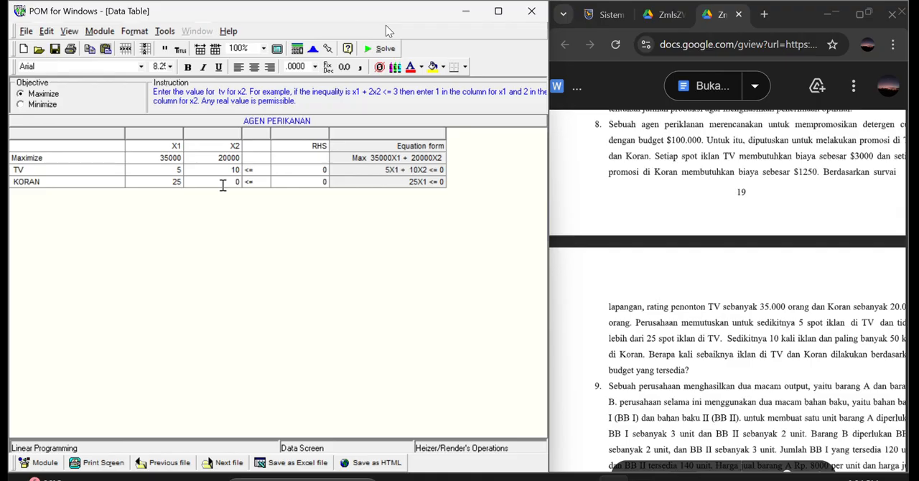
# Set the right-hand side limits to 300 for TV and 1250 for KORAN.
pyautogui.click(324, 169)
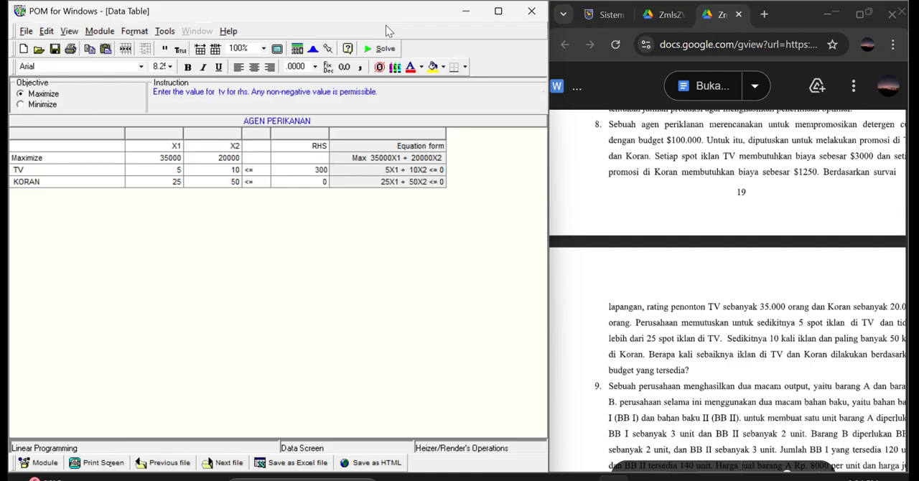
pyautogui.click(322, 181)
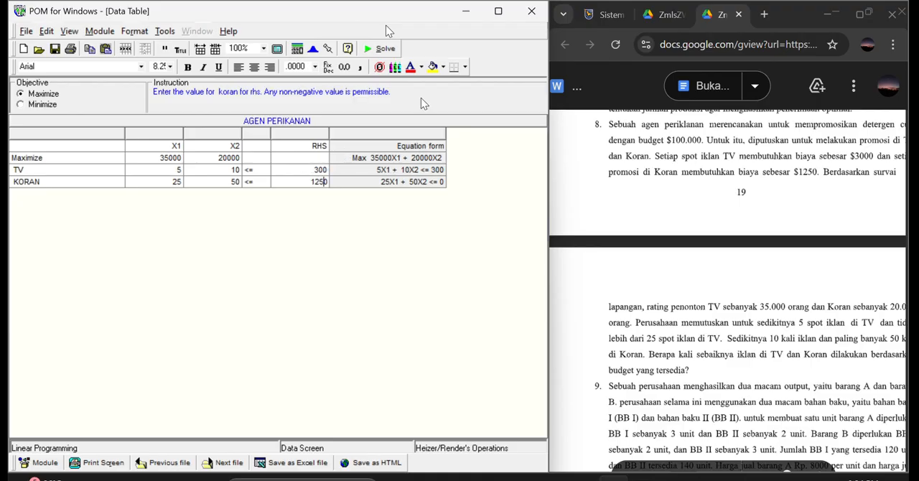
# Solve the AGEN PERIKANAN model and cascade all of its result windows.
pyautogui.click(380, 48)
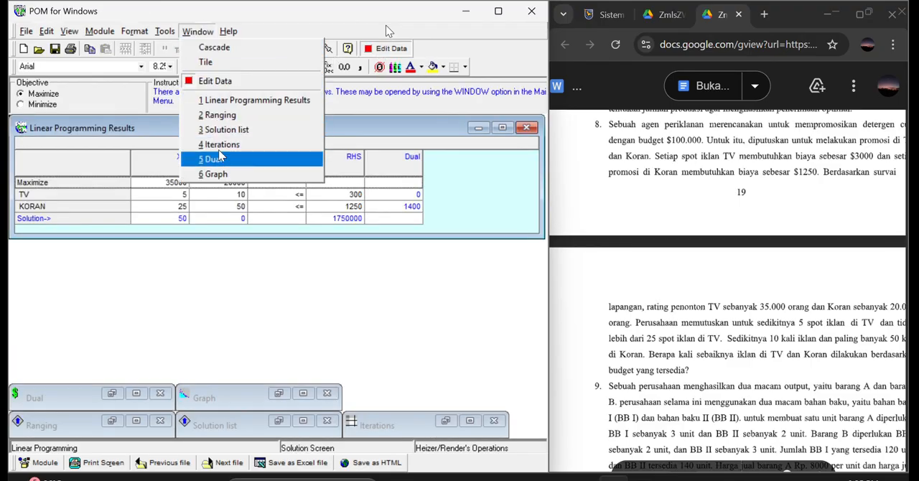
pyautogui.click(216, 47)
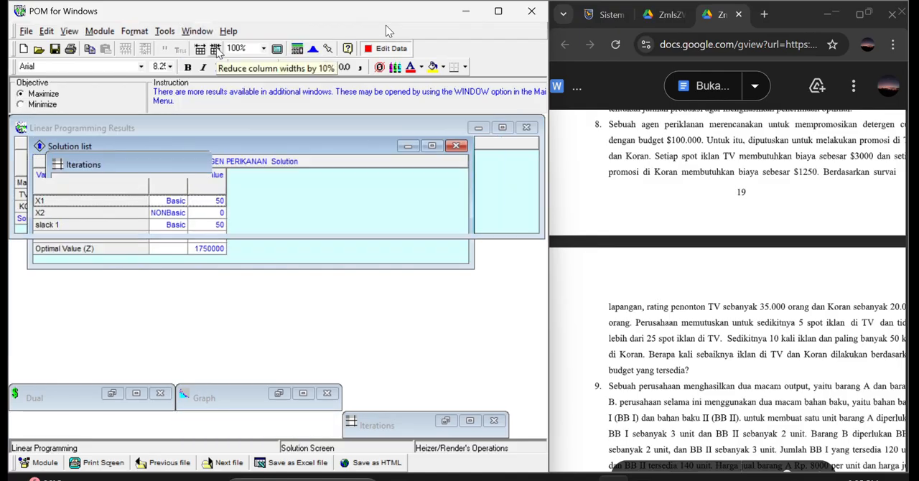
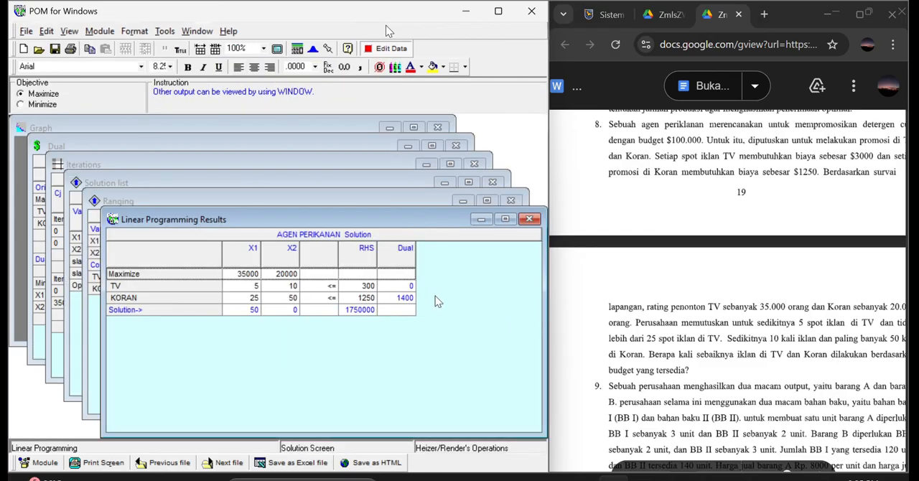
# Review the AGEN PERIKANAN results, closing each result window in turn until only the graph remains.
pyautogui.click(531, 223)
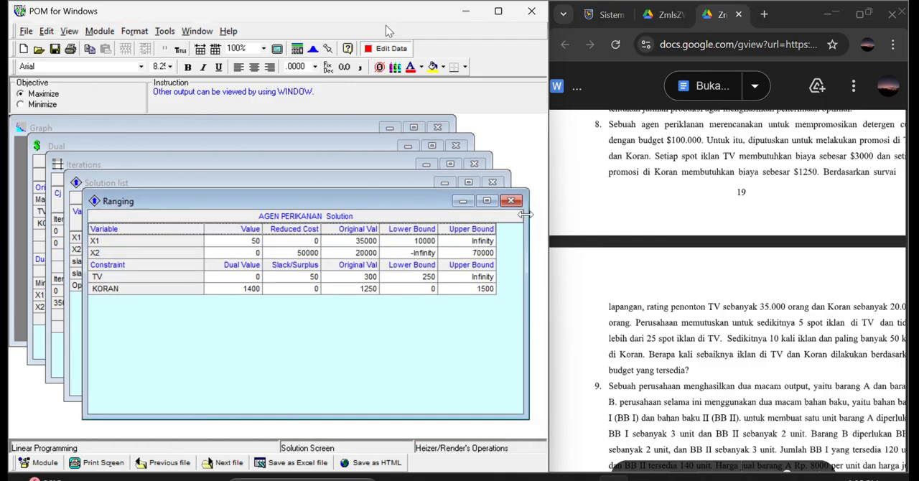
pyautogui.click(510, 201)
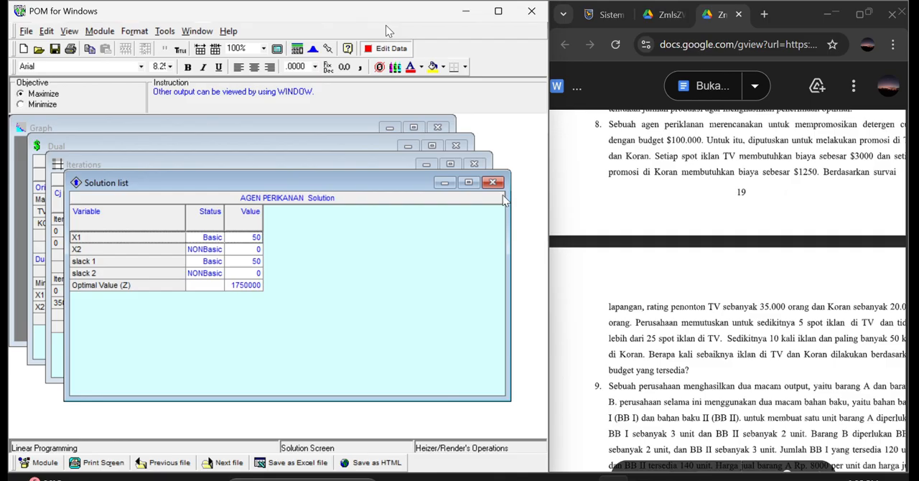
pyautogui.click(494, 183)
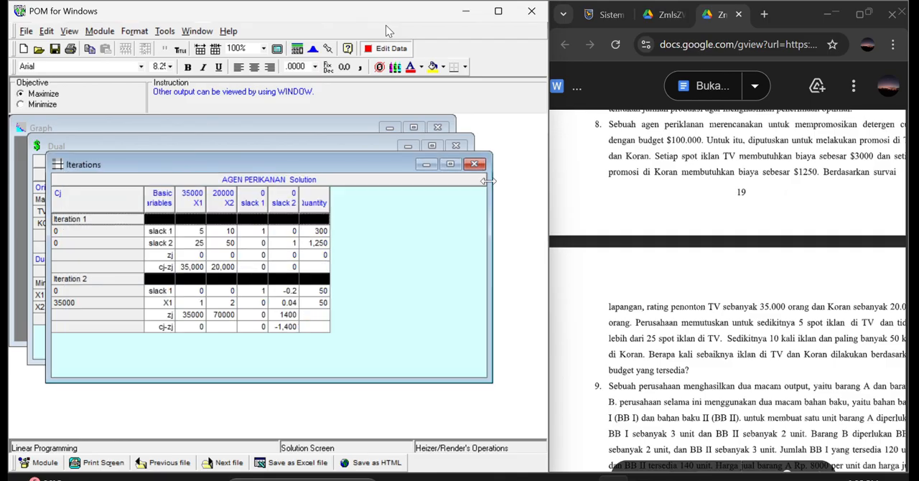
pyautogui.click(474, 167)
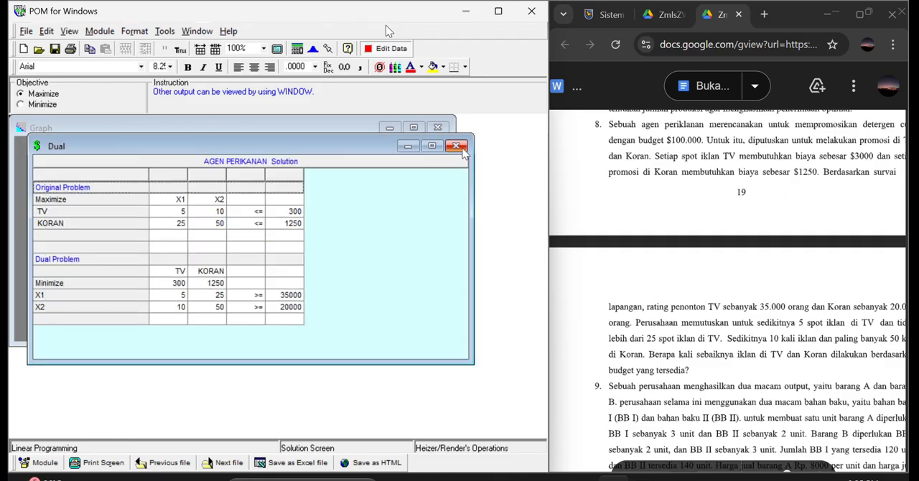
pyautogui.click(460, 148)
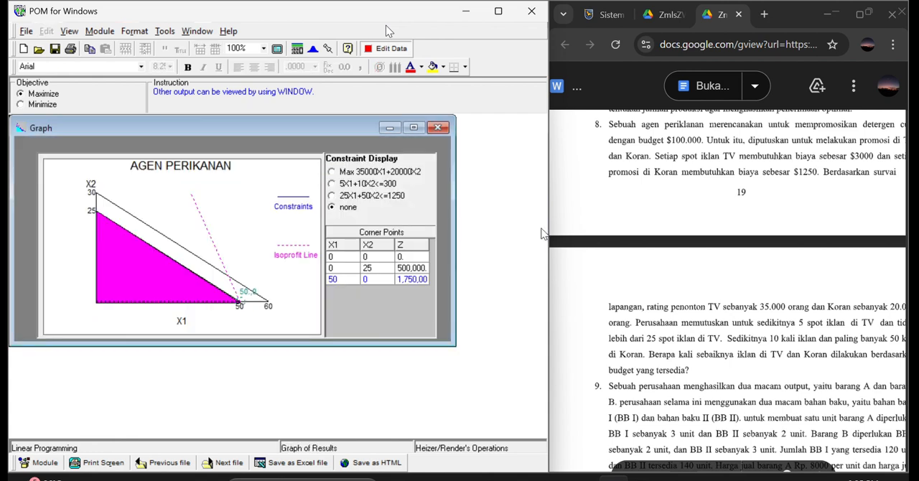
# Close the AGEN PERIKANAN problem without saving it and bring exercise 9 into view in the question document.
pyautogui.scroll(-1, 612, 242)
pyautogui.scroll(-5, 612, 242)
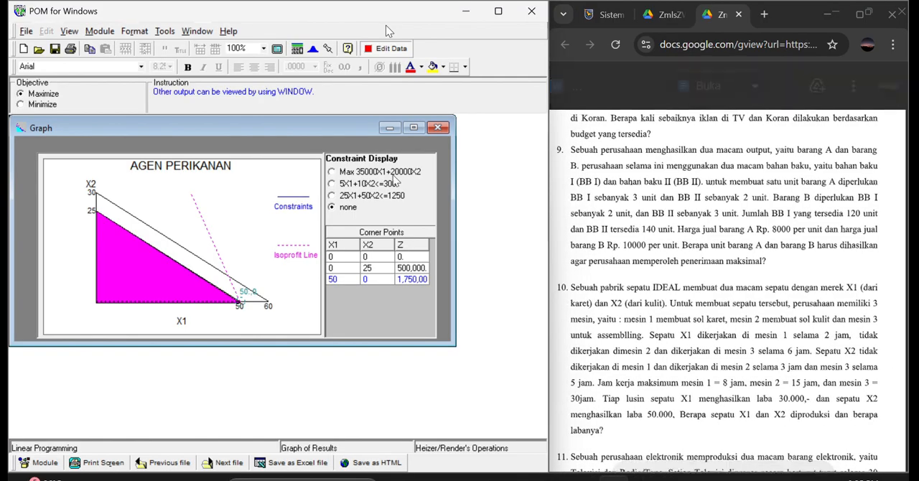
pyautogui.click(26, 31)
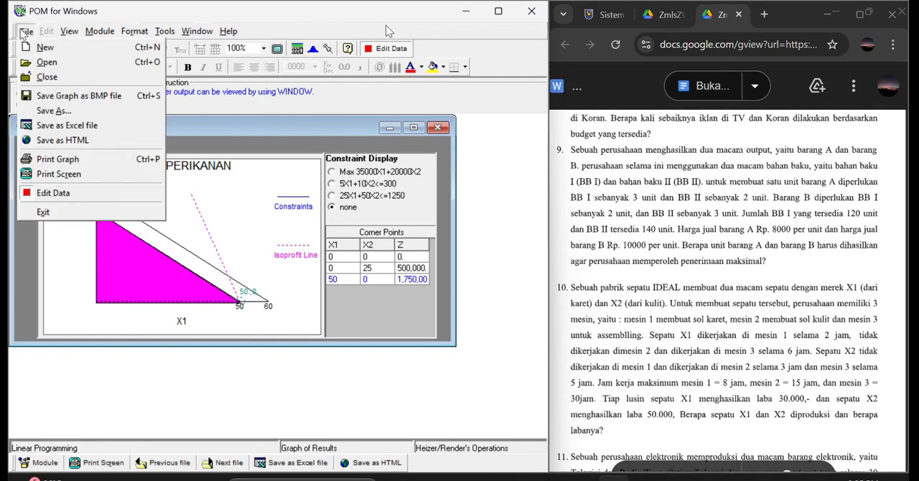
pyautogui.click(48, 78)
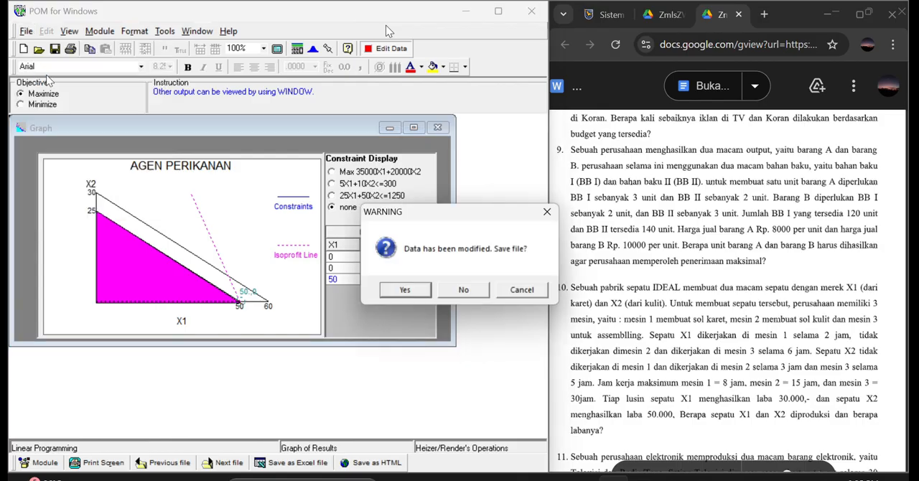
pyautogui.click(463, 291)
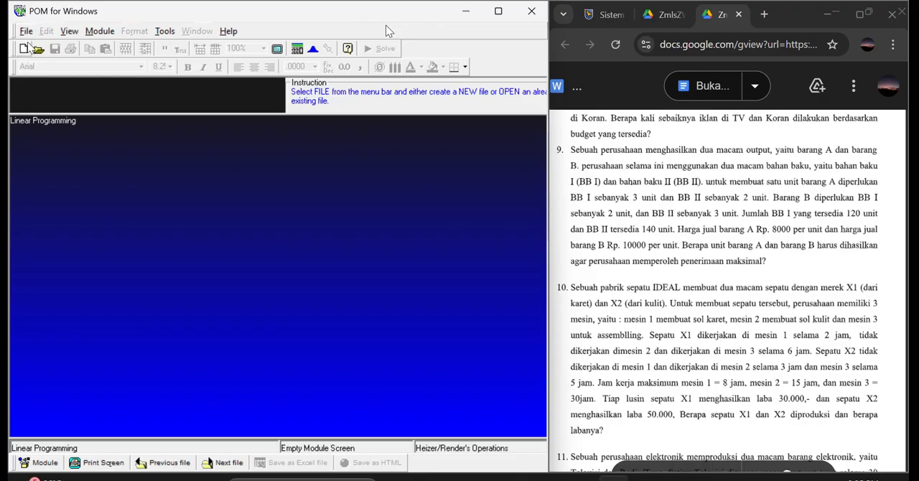
# Start a new linear programming data set titled PERUSAHAAN A B.
pyautogui.click(23, 48)
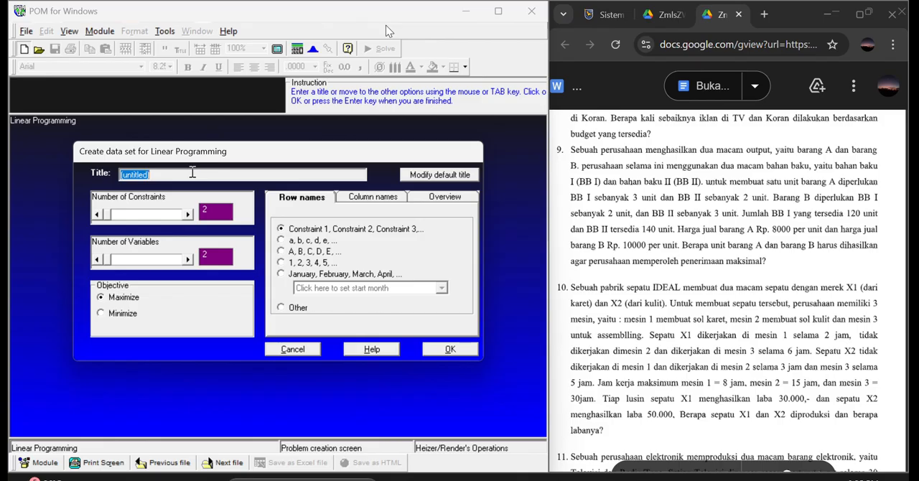
pyautogui.write('PERUSAHAAN AB')
# Set the custom row name to BB and the column name to BARANG, and create the two-constraint, two-variable maximization table.
pyautogui.click(288, 309)
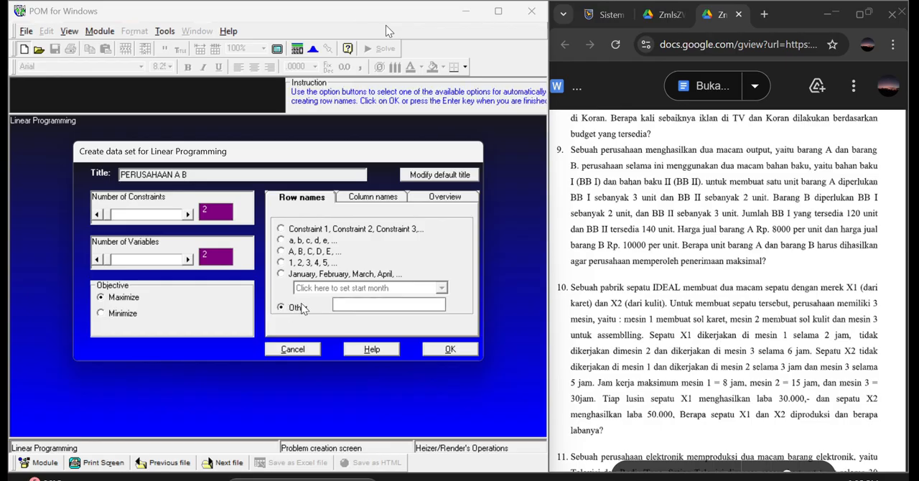
pyautogui.write('BB')
pyautogui.click(380, 197)
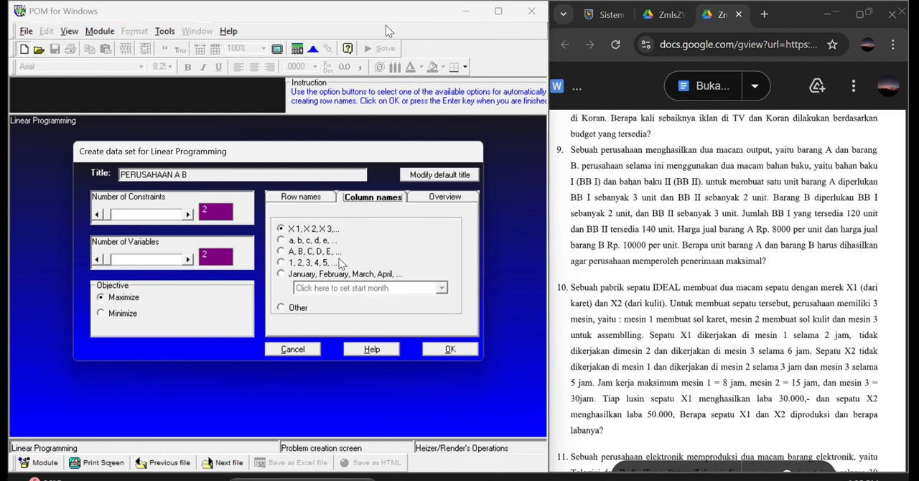
pyautogui.click(280, 307)
pyautogui.write('B')
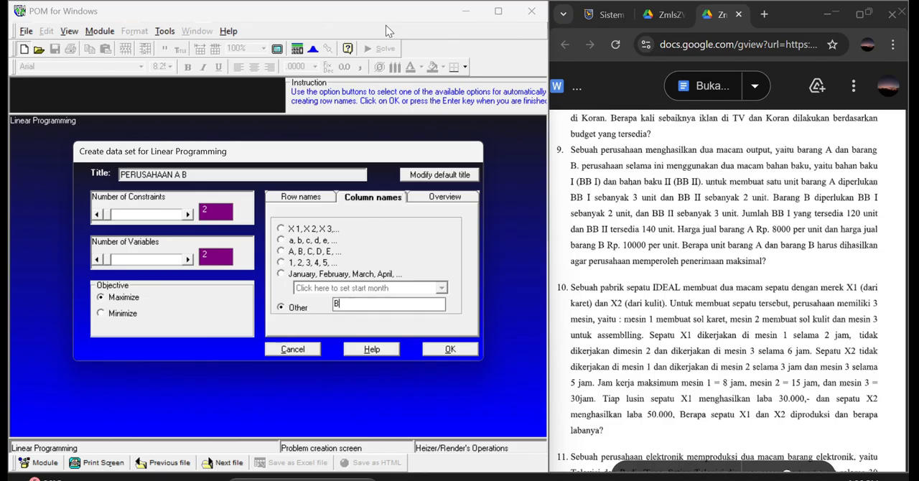
pyautogui.write('ARANG')
pyautogui.click(435, 351)
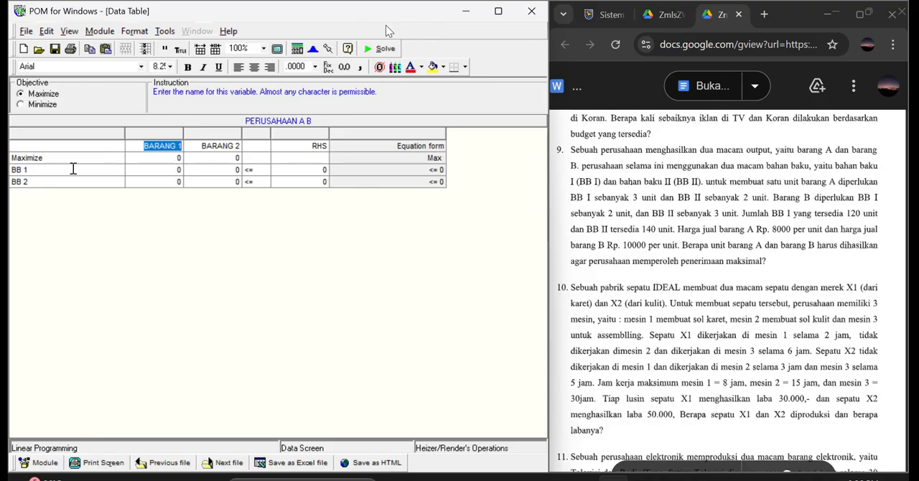
# Rename the two variable columns to BARANG A and BARANG B.
pyautogui.click(180, 145)
pyautogui.press('BackSpace')
pyautogui.write('A')
pyautogui.click(241, 147)
pyautogui.press('BackSpace')
pyautogui.write('B')
# Fill the BARANG A column with 8000 for the objective, 3 for BB 1 and 2 for BB 2.
pyautogui.click(182, 159)
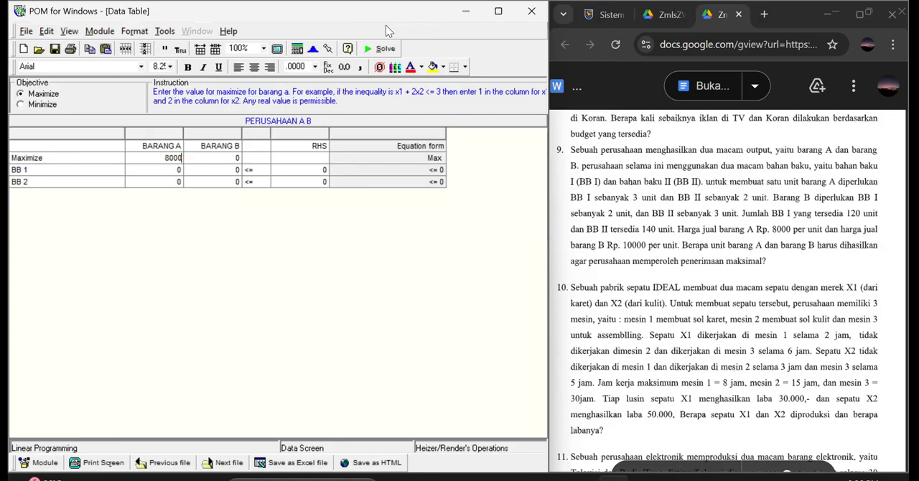
pyautogui.write('8000')
pyautogui.press('Return')
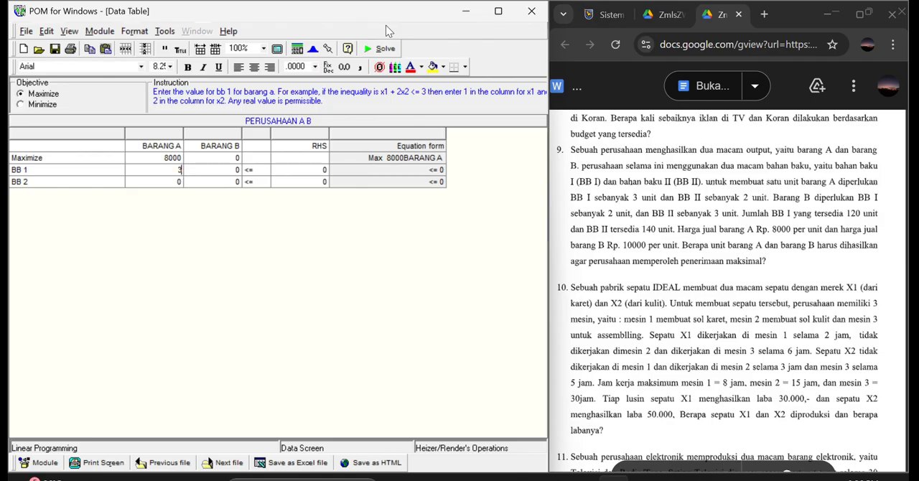
pyautogui.click(182, 181)
# Fill the BARANG B column with 10000 for the objective, 2 for BB 1 and 3 for BB 2.
pyautogui.click(238, 157)
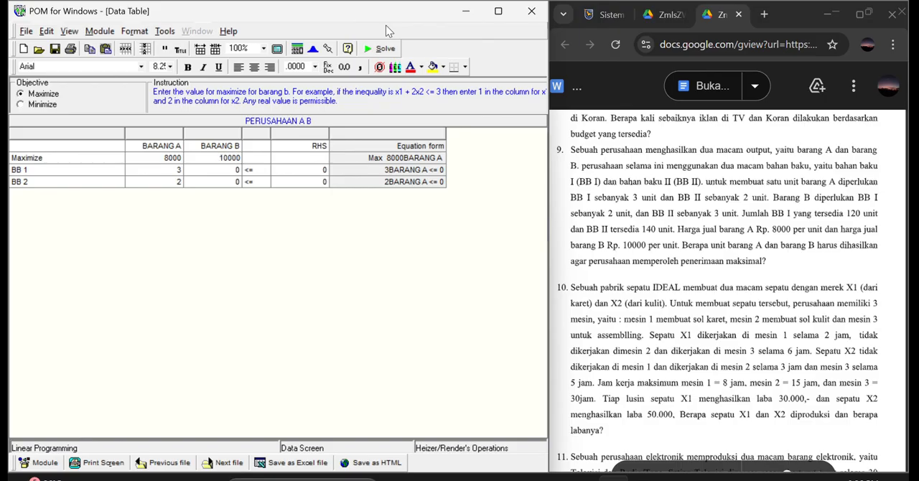
pyautogui.write('10000')
pyautogui.click(239, 170)
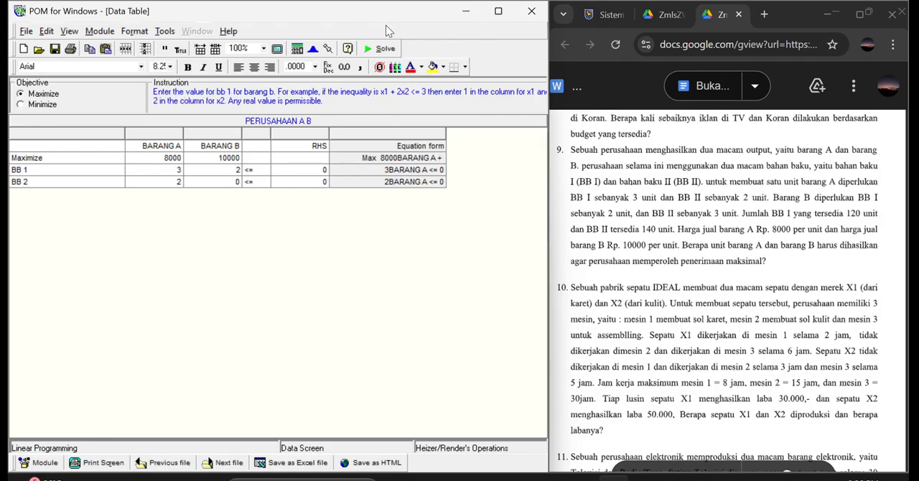
pyautogui.write('2')
pyautogui.press('Return')
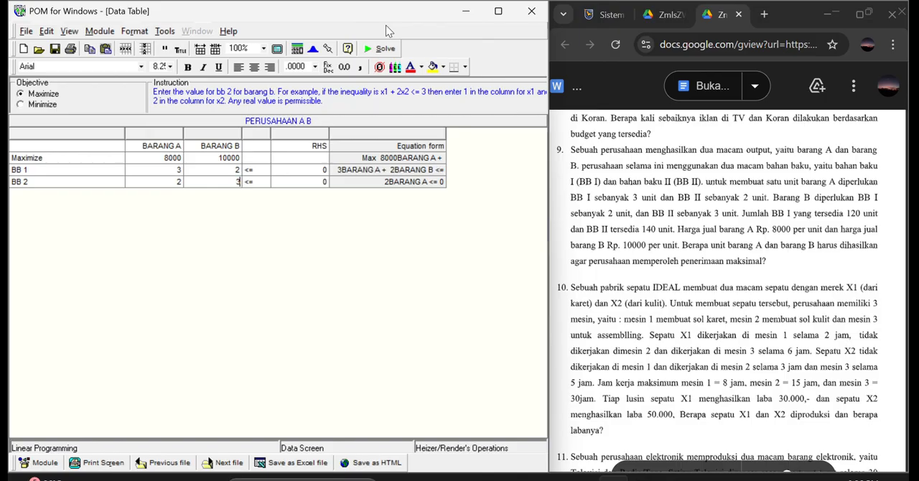
pyautogui.write('3')
# Set the right-hand side limits to 120 for BB 1 and 140 for BB 2.
pyautogui.click(326, 170)
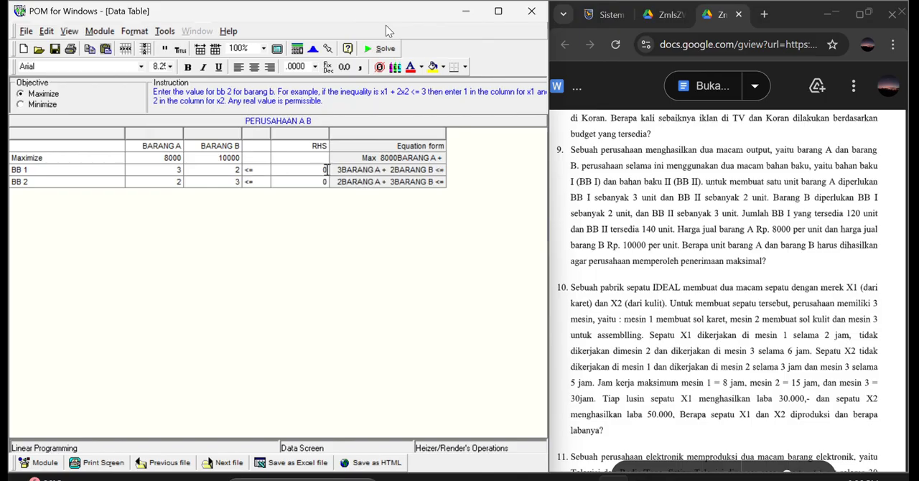
pyautogui.write('120')
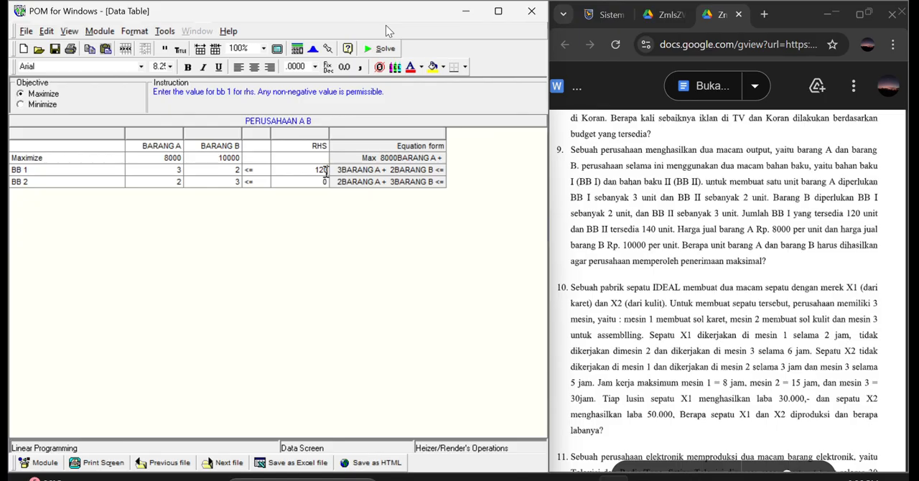
pyautogui.press('Return')
pyautogui.write('10')
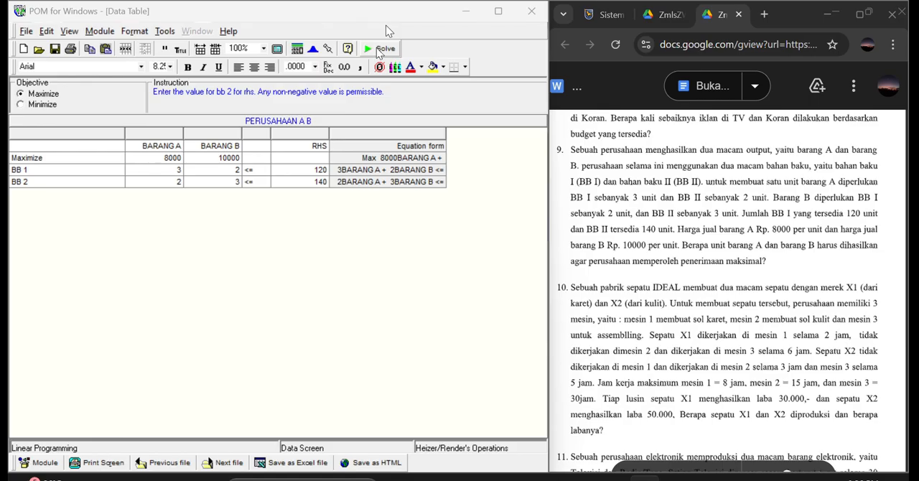
# Solve the PERUSAHAAN A B model and cascade all of its result windows.
pyautogui.click(387, 53)
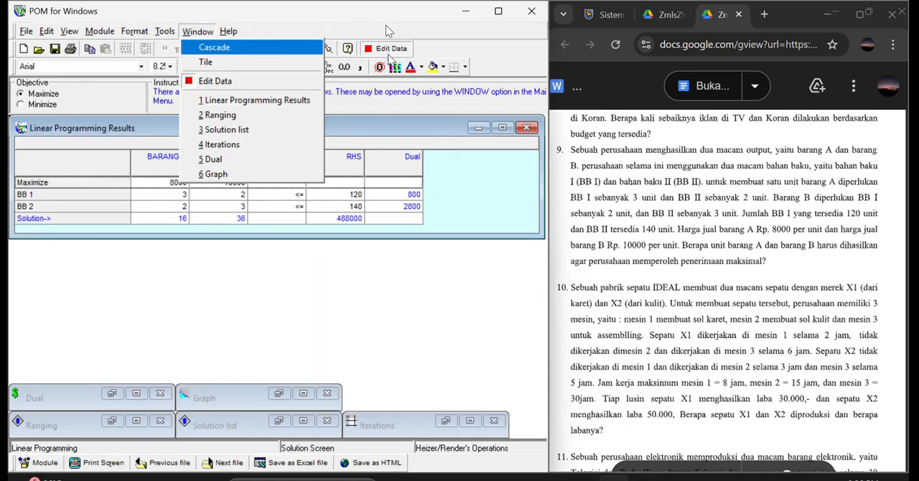
pyautogui.click(211, 49)
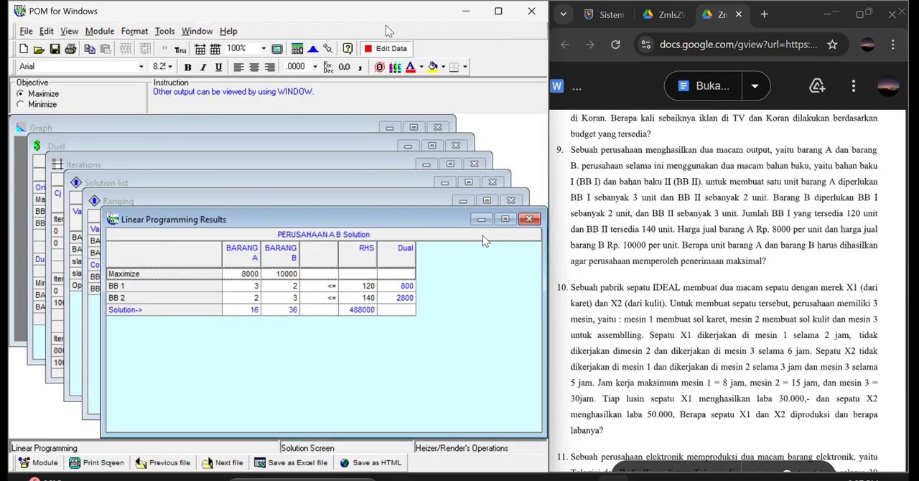
# Review the PERUSAHAAN A B results, closing each result window in turn until only the graph remains.
pyautogui.click(529, 221)
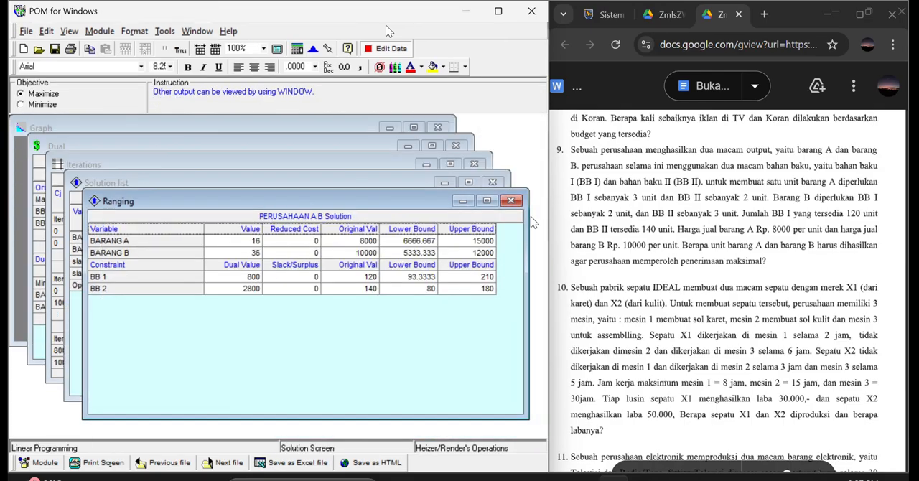
pyautogui.click(512, 202)
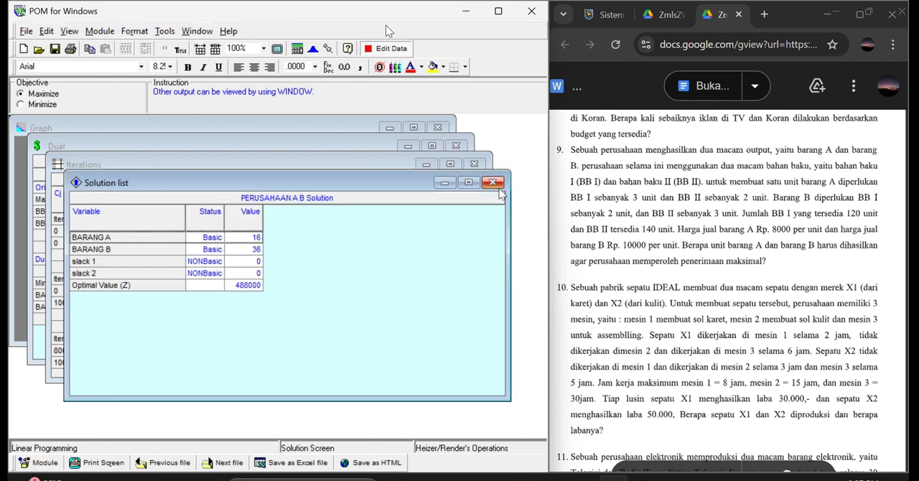
pyautogui.click(495, 183)
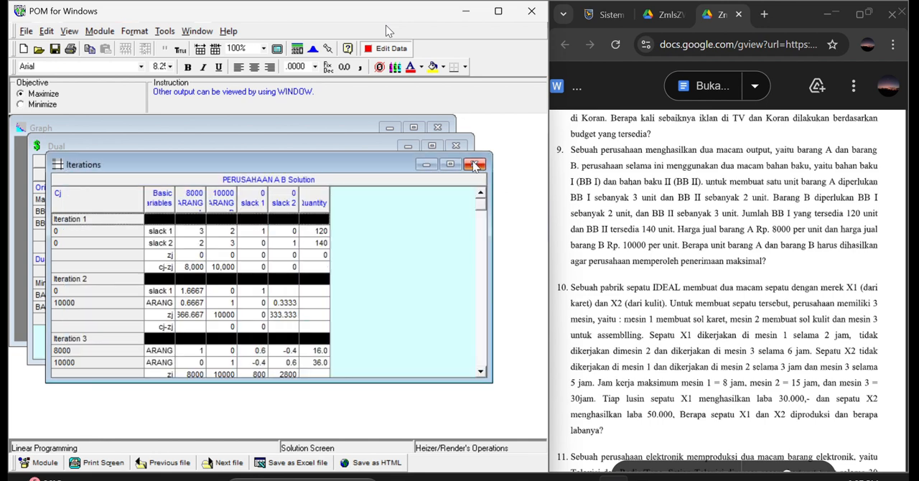
pyautogui.click(472, 163)
pyautogui.click(455, 145)
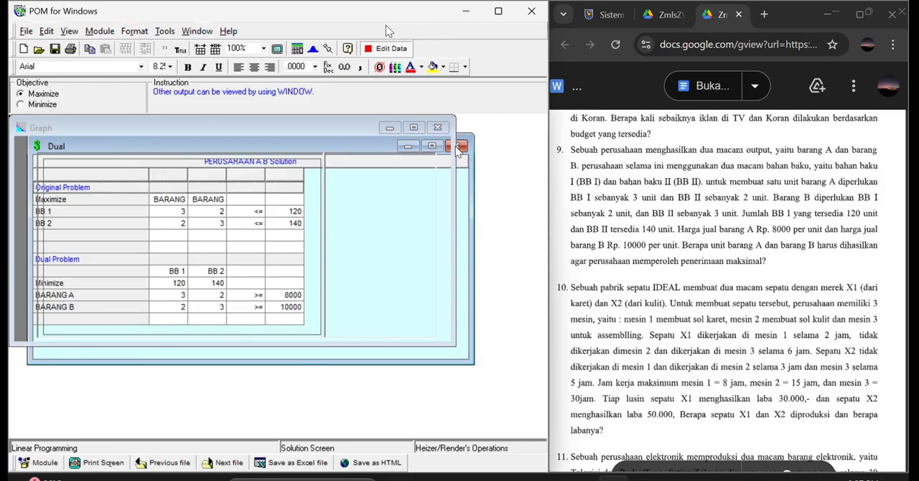
# Bring exercise 10 into view in the question document and close the PERUSAHAAN A B problem without saving it.
pyautogui.scroll(-4, 612, 210)
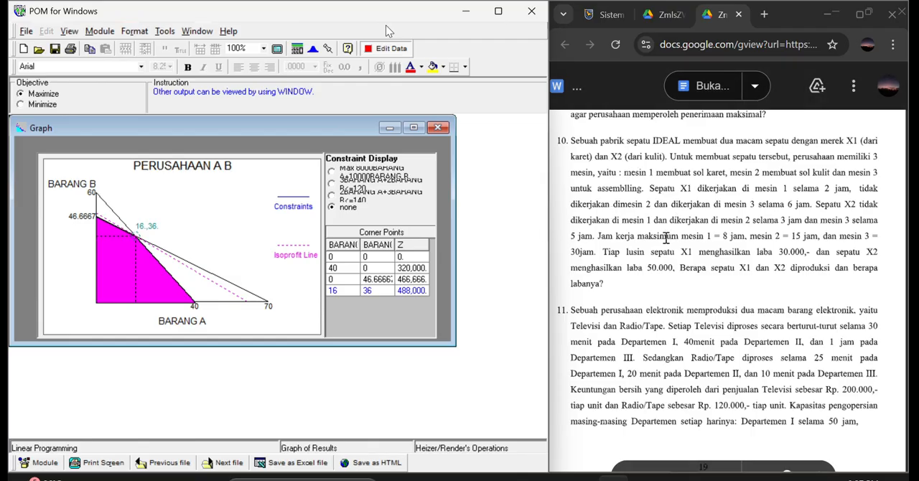
pyautogui.click(26, 31)
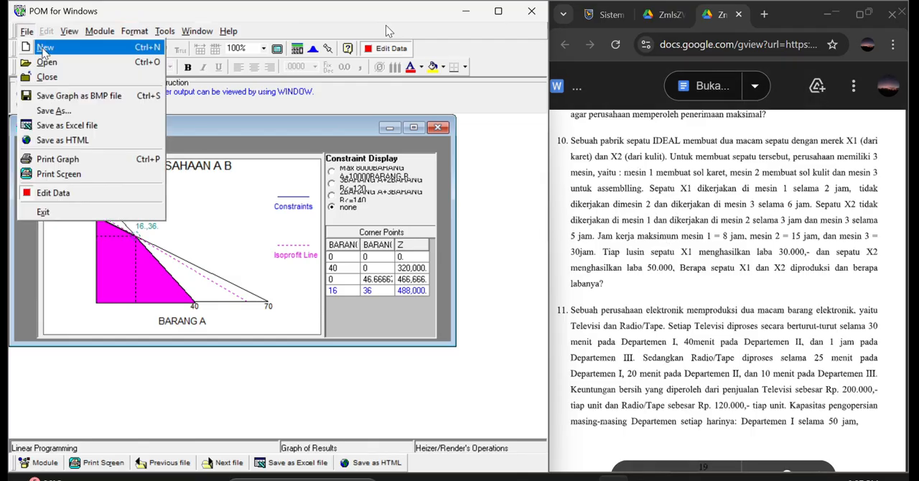
pyautogui.click(55, 79)
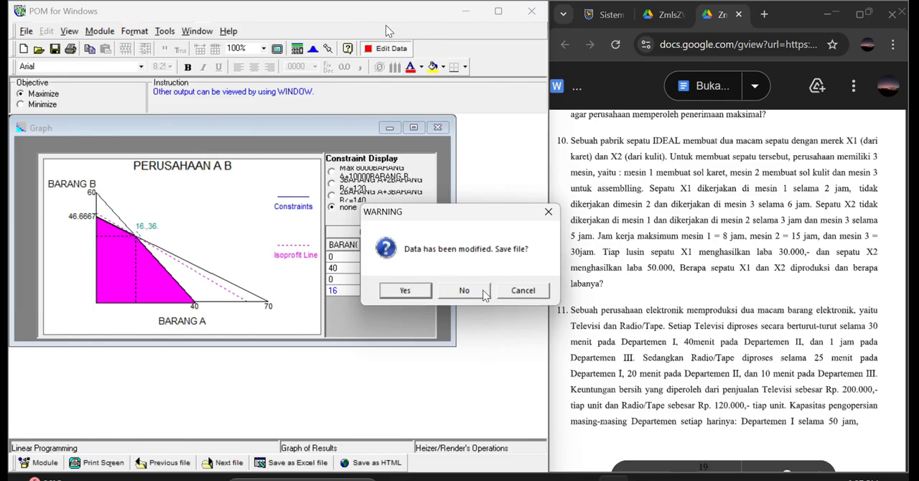
pyautogui.click(475, 294)
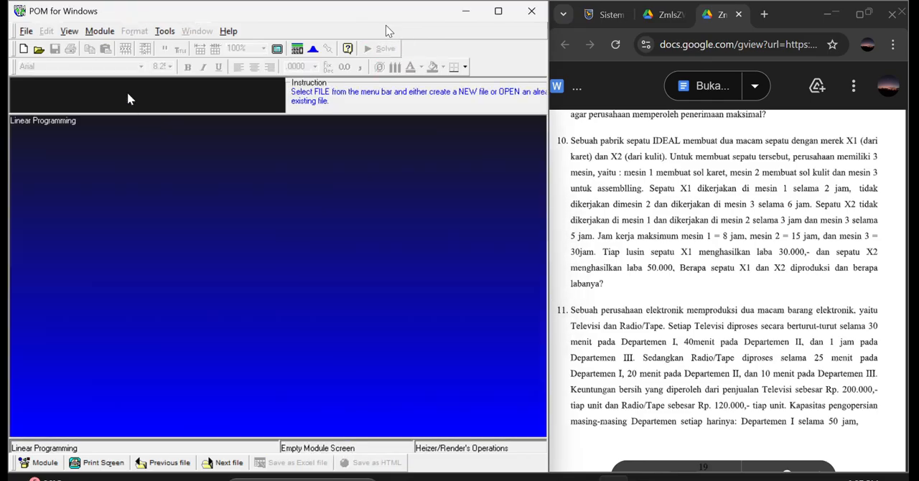
# Start a new linear programming data set titled PERUSAHAAN SEPATU IDEAL with 3 constraints.
pyautogui.click(24, 49)
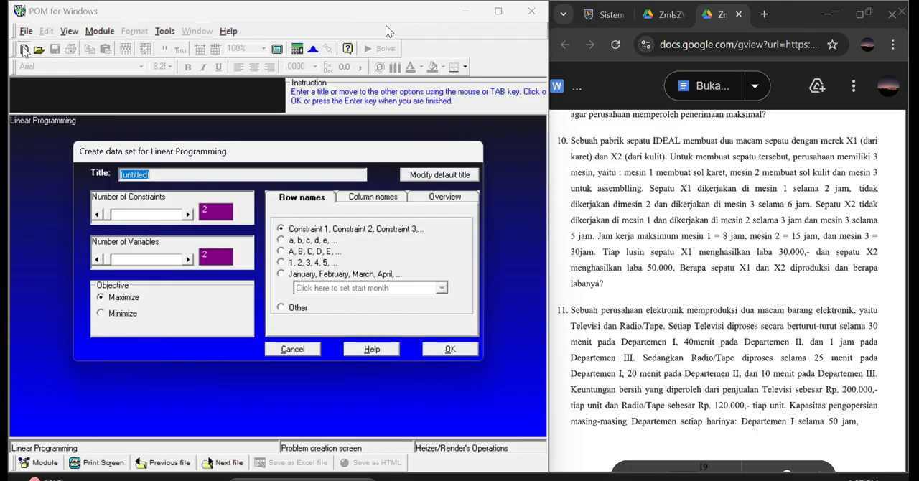
pyautogui.write('PERUSAHAAN S')
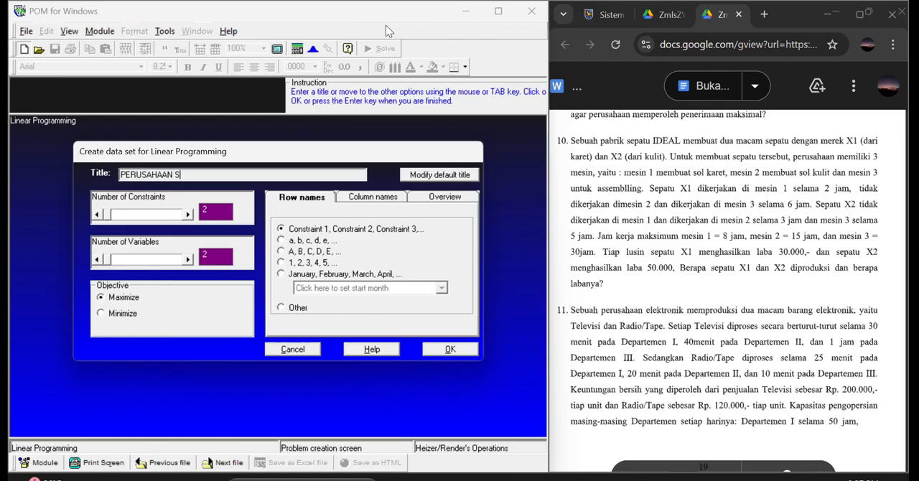
pyautogui.write('EPATU IDEAL')
pyautogui.click(205, 210)
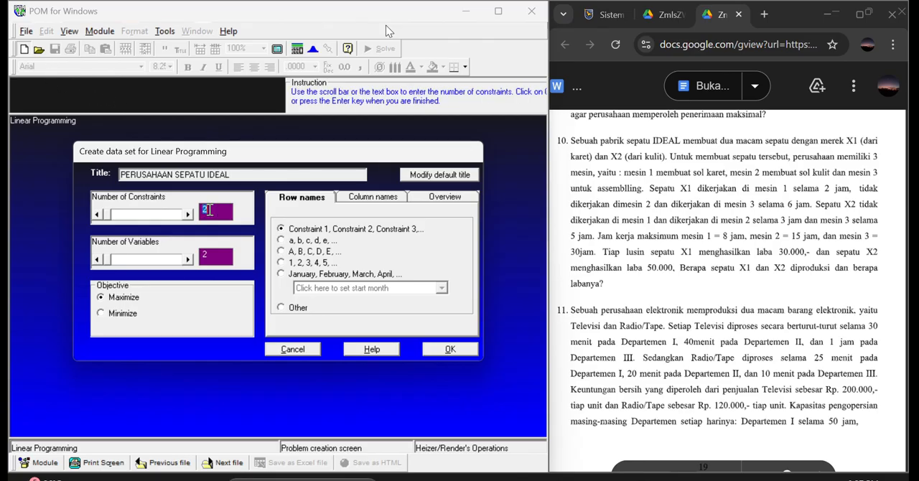
pyautogui.write('3')
# Give the constraint rows the custom base name MESIN.
pyautogui.click(280, 307)
pyautogui.write('B')
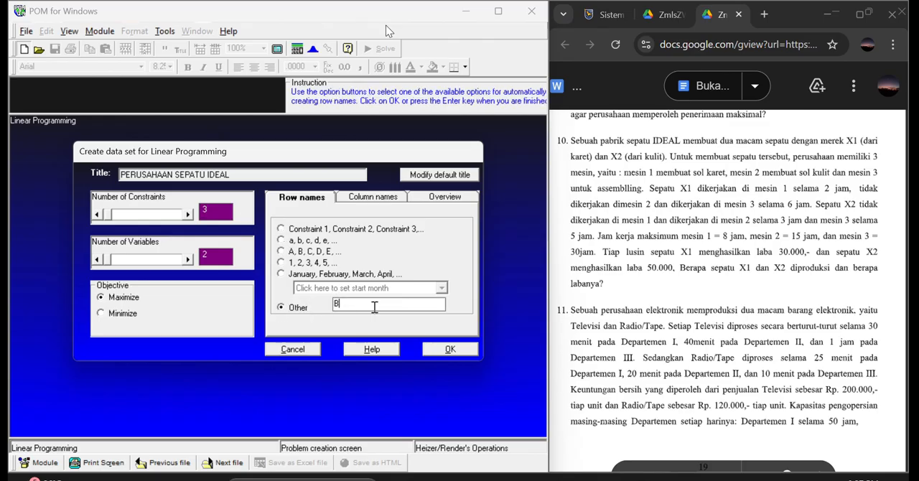
pyautogui.click(389, 200)
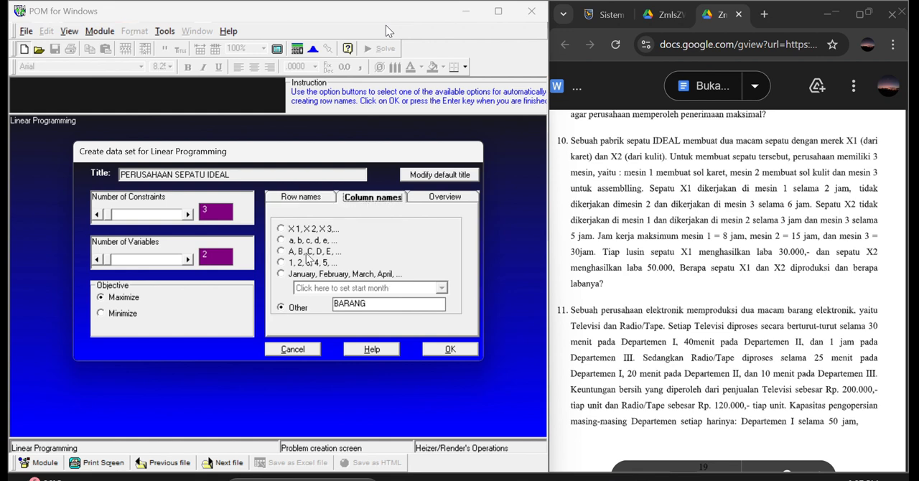
pyautogui.click(305, 199)
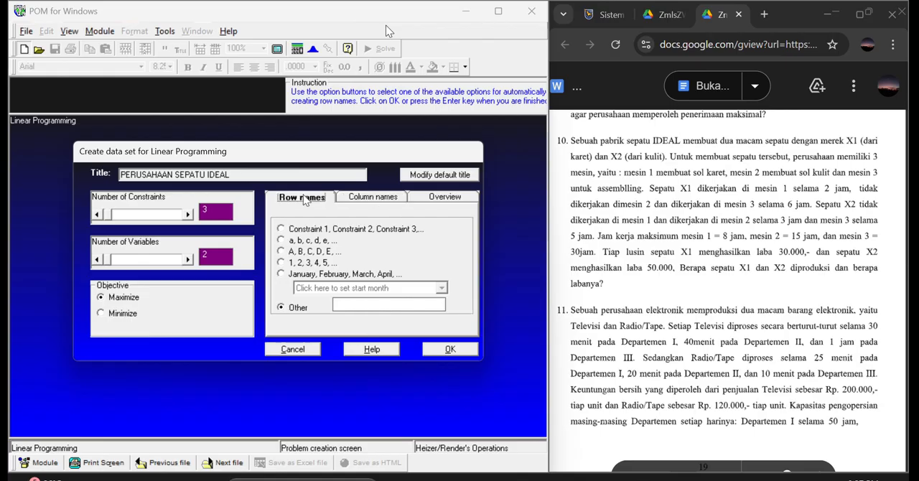
pyautogui.click(347, 302)
pyautogui.write('MESIN')
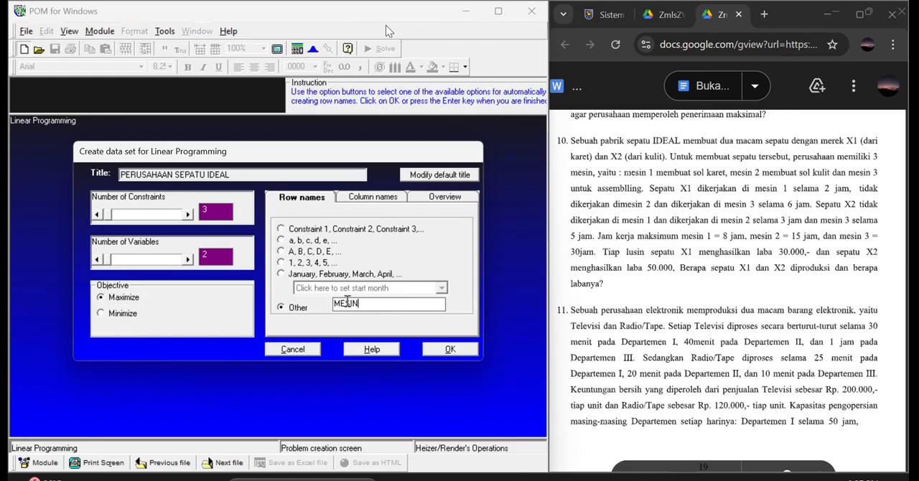
# Clear the custom column base name BARANG and create the data set.
pyautogui.click(374, 199)
pyautogui.click(379, 304)
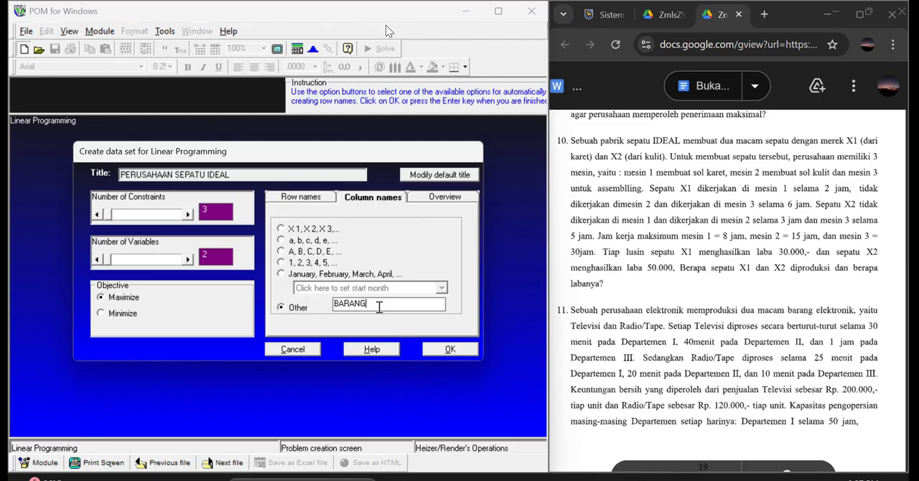
pyautogui.press('BackSpace')
pyautogui.press('BackSpace')
pyautogui.press('BackSpace')
pyautogui.press('BackSpace')
pyautogui.press('BackSpace')
pyautogui.click(444, 349)
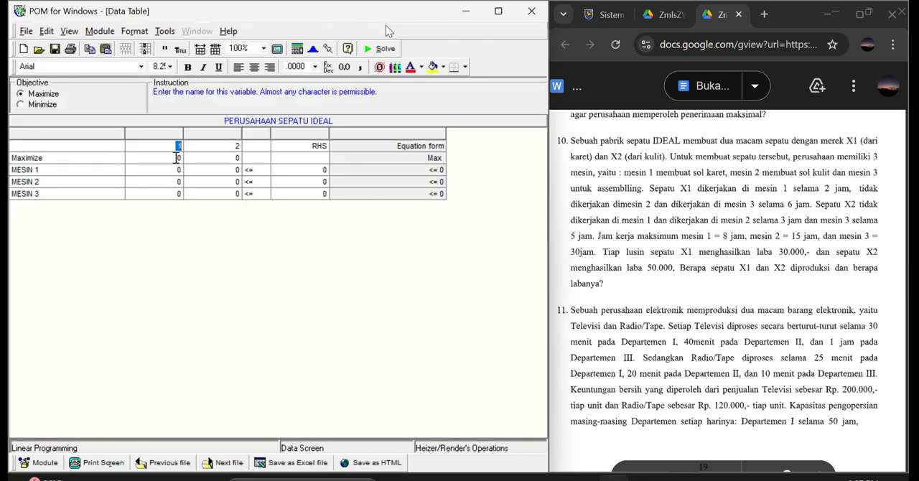
# Name the two variable columns KARET and KULIT.
pyautogui.write('KARET')
pyautogui.click(240, 146)
pyautogui.write('KU')
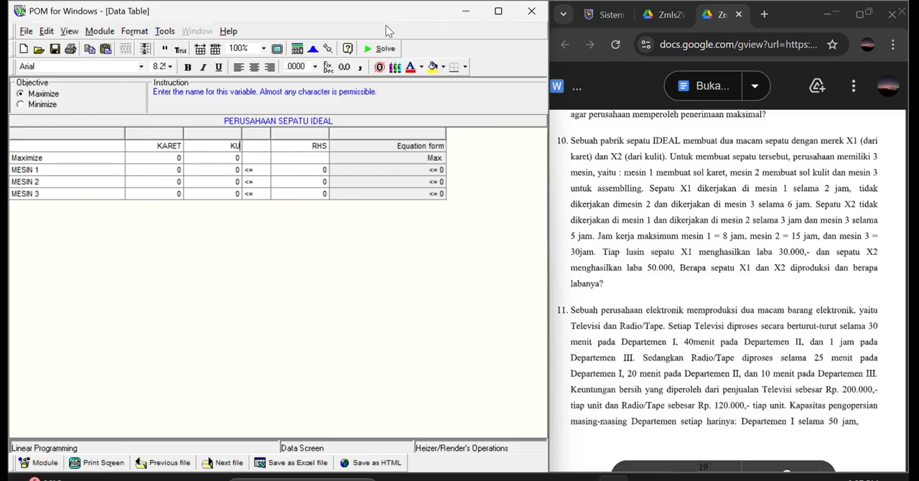
pyautogui.write('LIT')
# Fill the KARET column with an objective of 30000 and coefficients 2, 0 and 6 for MESIN 1 to 3.
pyautogui.click(182, 159)
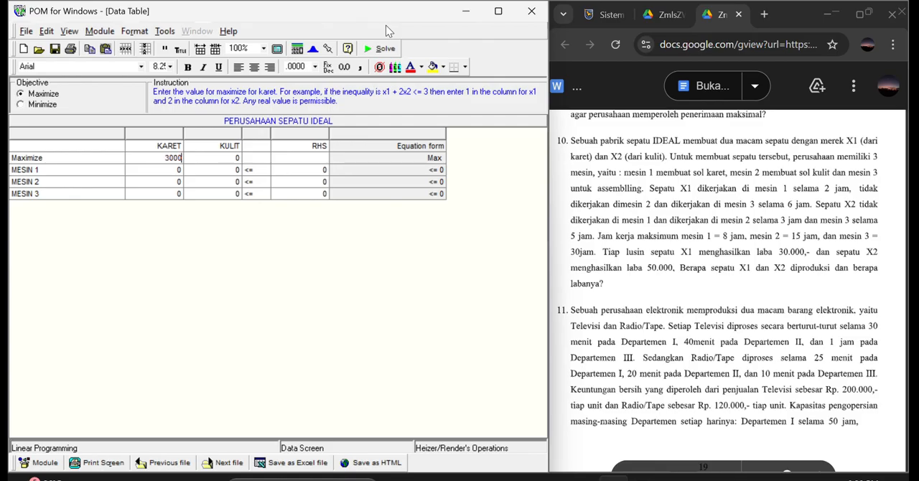
pyautogui.click(181, 169)
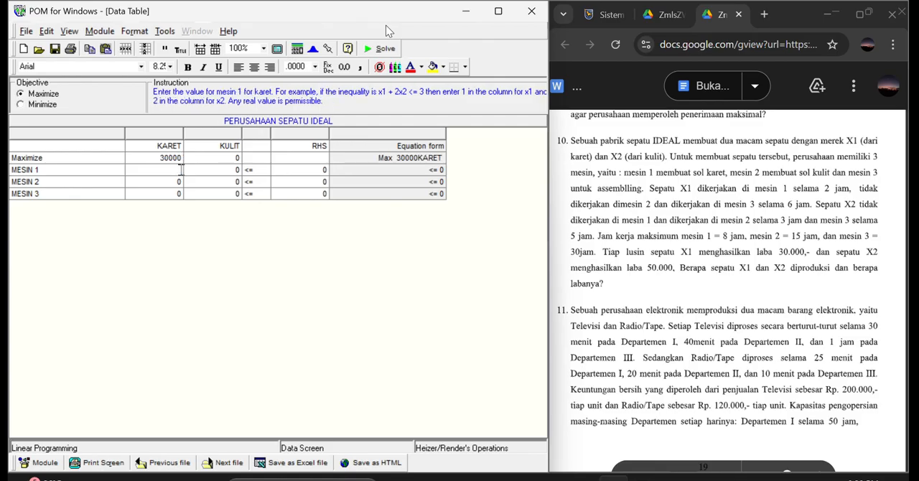
pyautogui.click(180, 181)
pyautogui.click(181, 194)
# Fill the KULIT column with an objective of 50000 and coefficients 0, 3 and 5 for MESIN 1 to 3.
pyautogui.click(240, 158)
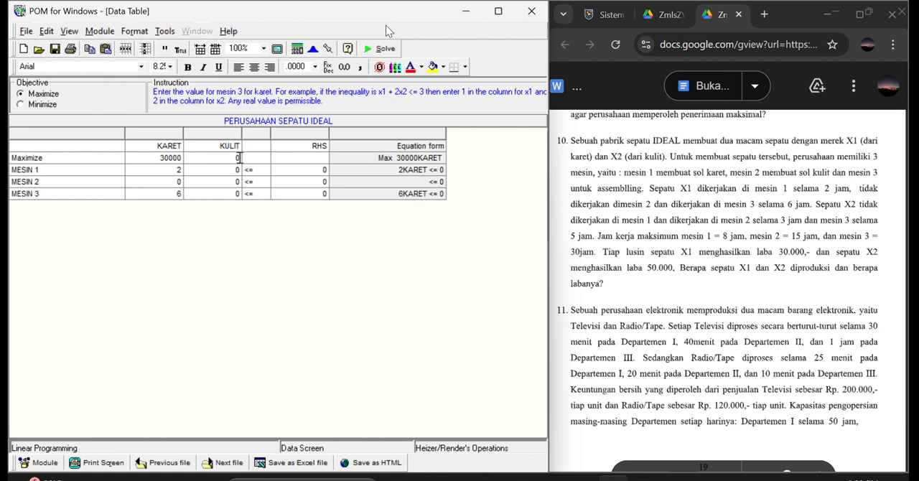
pyautogui.press('BackSpace')
pyautogui.press('BackSpace')
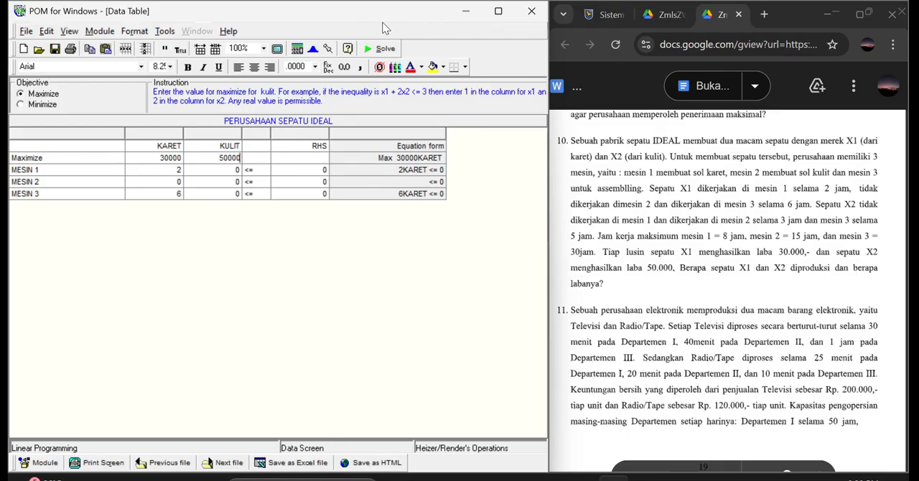
pyautogui.click(241, 170)
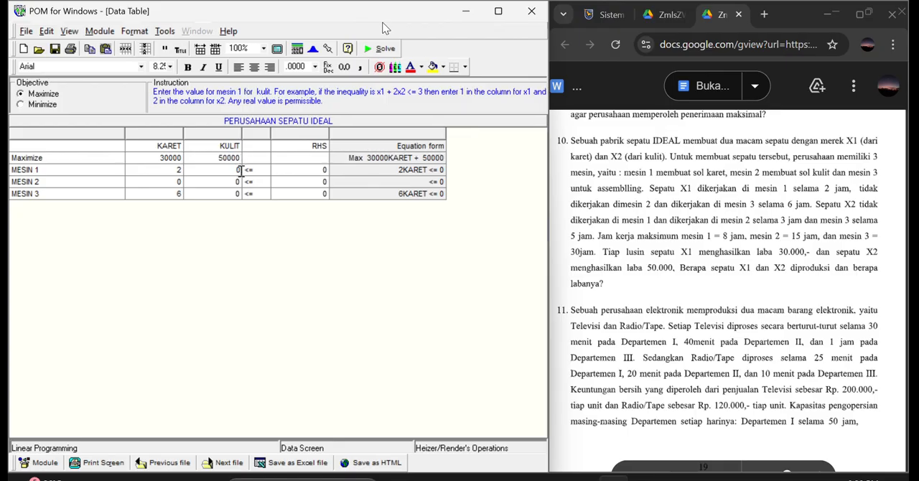
pyautogui.click(240, 181)
pyautogui.write('3')
pyautogui.click(241, 194)
pyautogui.write('5')
# Set the right-hand side limits to 8 for MESIN 1, 15 for MESIN 2 and 30 for MESIN 3.
pyautogui.click(327, 169)
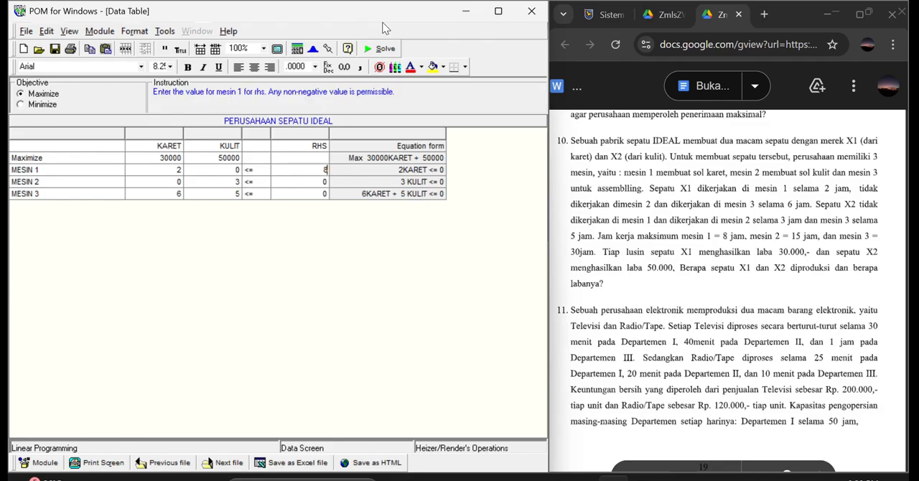
pyautogui.write('8')
pyautogui.click(327, 181)
pyautogui.write('15')
pyautogui.click(327, 193)
# Solve the PERUSAHAAN SEPATU IDEAL model and cascade all of its result windows.
pyautogui.click(389, 50)
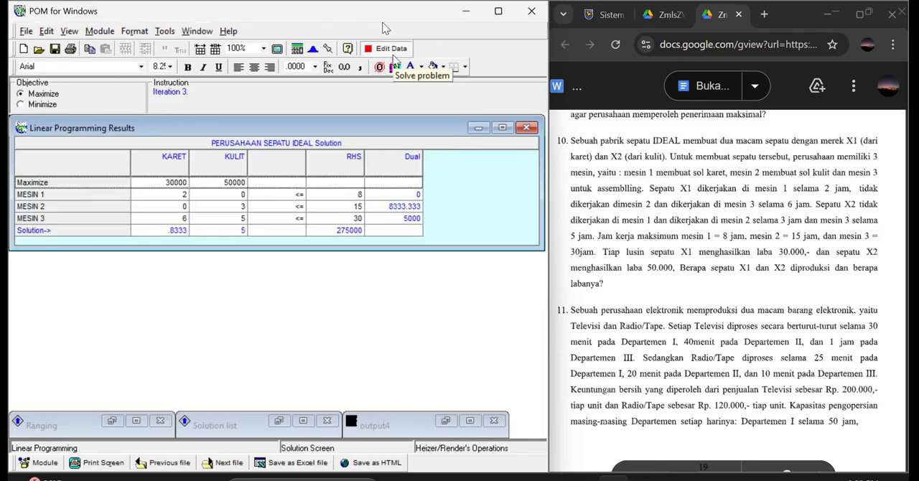
pyautogui.click(196, 31)
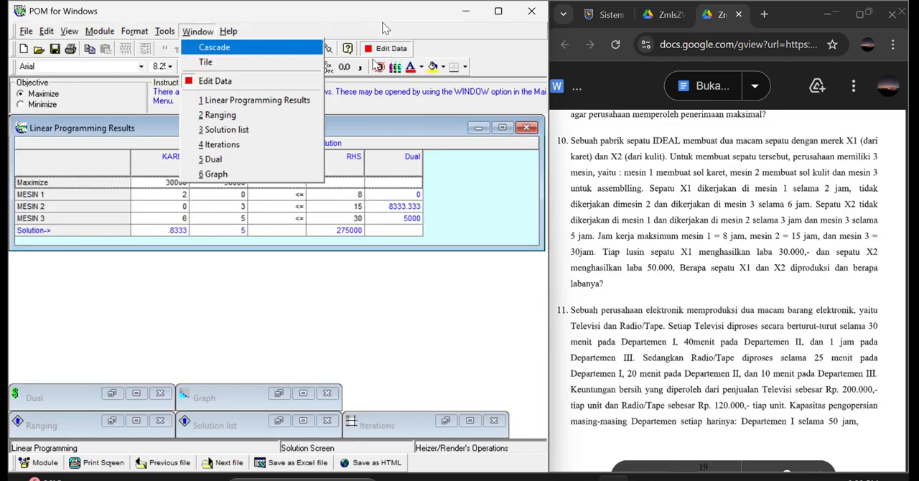
pyautogui.click(230, 47)
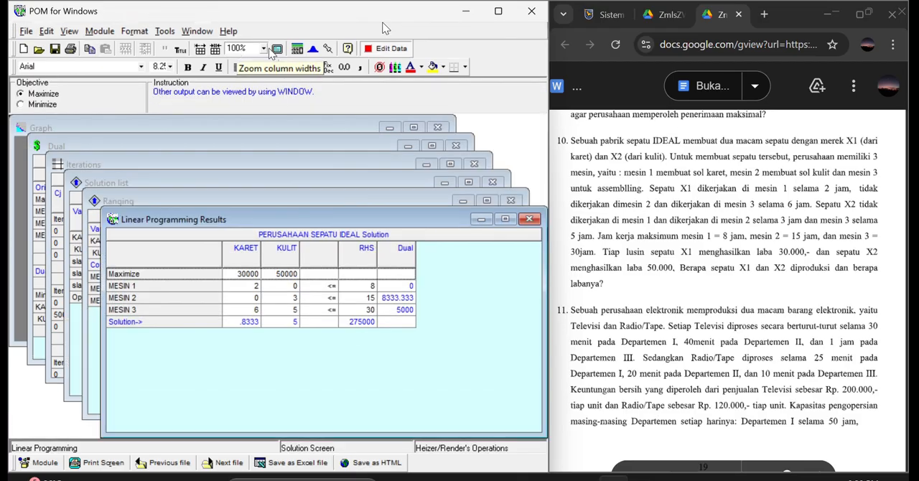
# Review the PERUSAHAAN SEPATU IDEAL results, closing each result window in turn until only the graph remains.
pyautogui.click(530, 220)
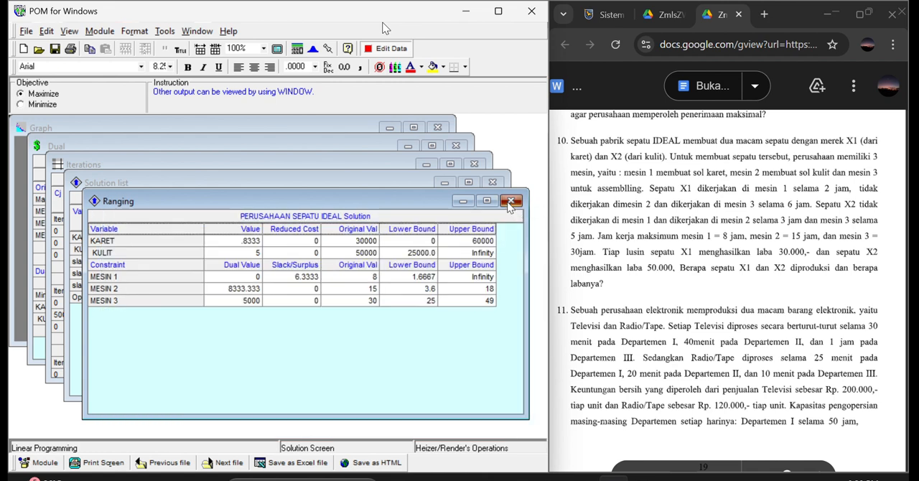
pyautogui.click(509, 202)
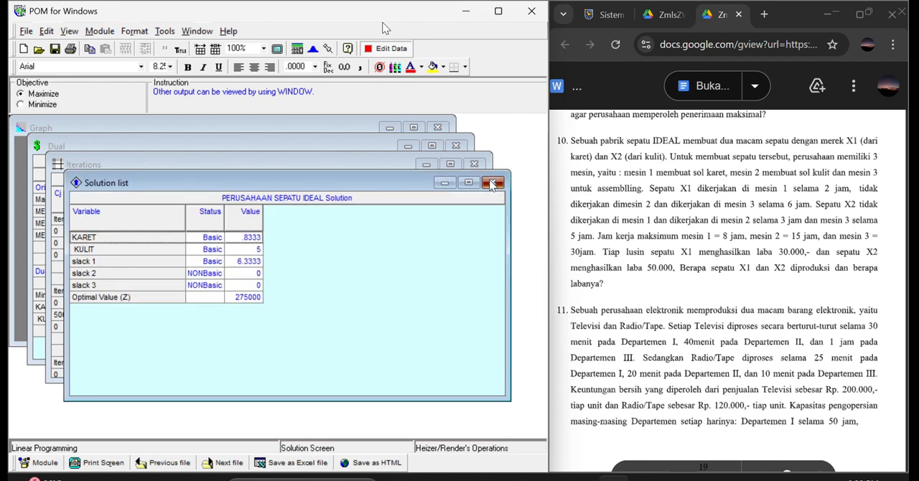
pyautogui.click(492, 184)
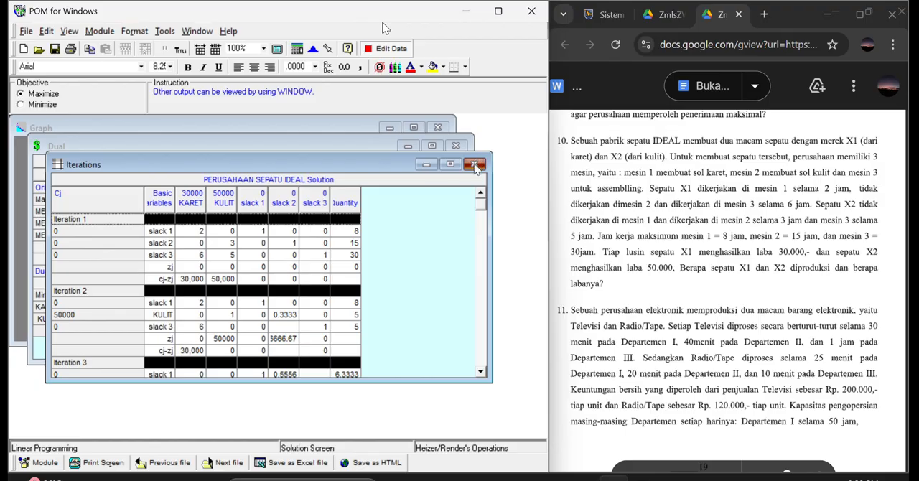
pyautogui.click(475, 166)
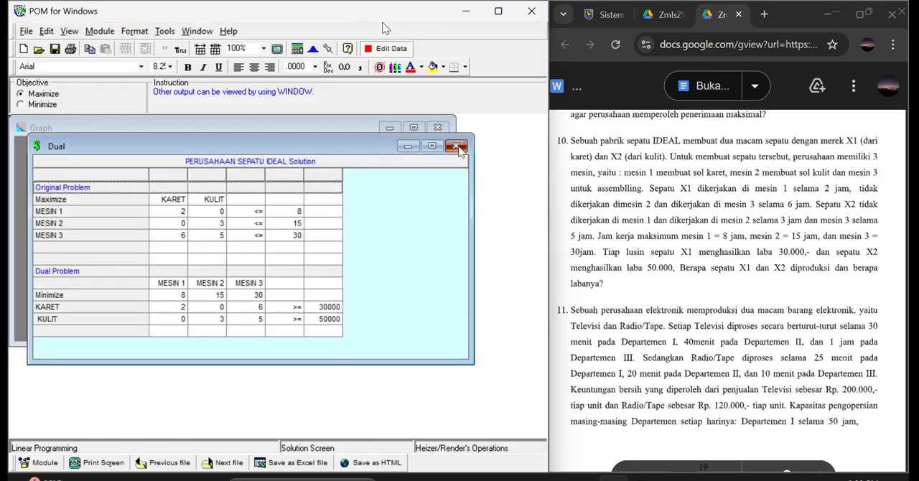
pyautogui.click(458, 147)
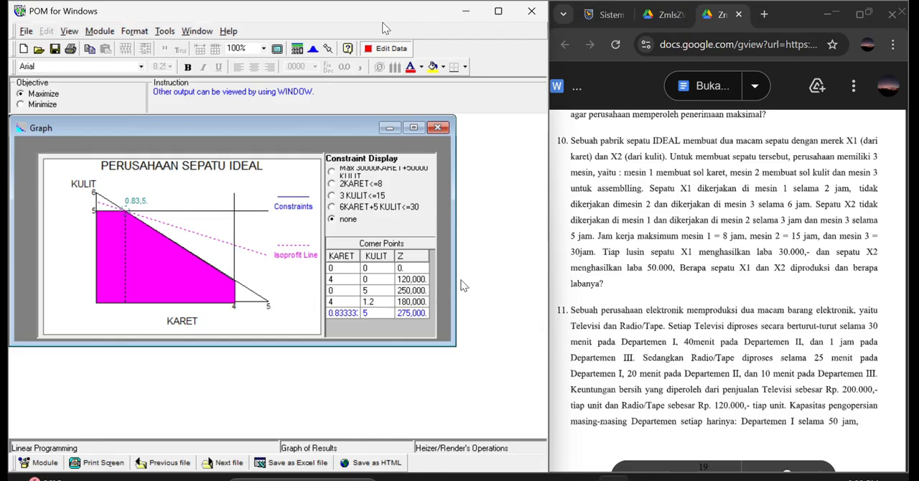
# Bring exercise 11 into view in the question document and close the PERUSAHAAN SEPATU IDEAL problem without saving it.
pyautogui.scroll(-3, 585, 280)
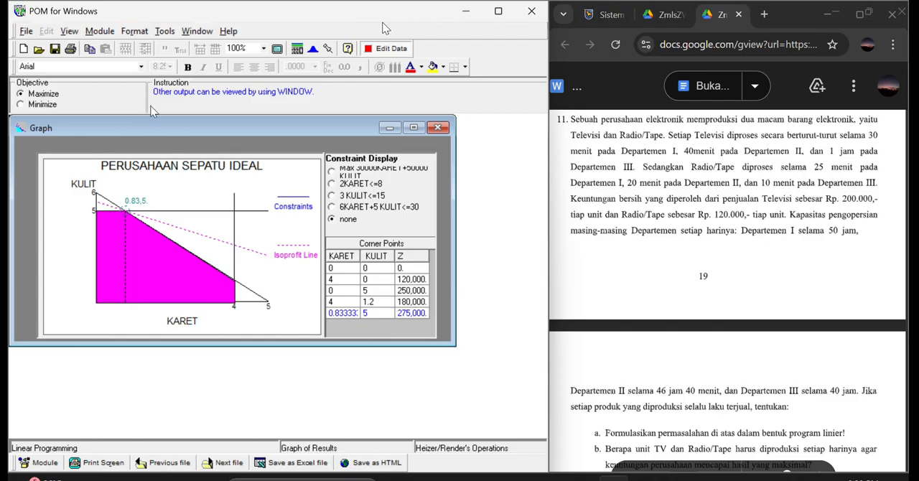
pyautogui.click(26, 33)
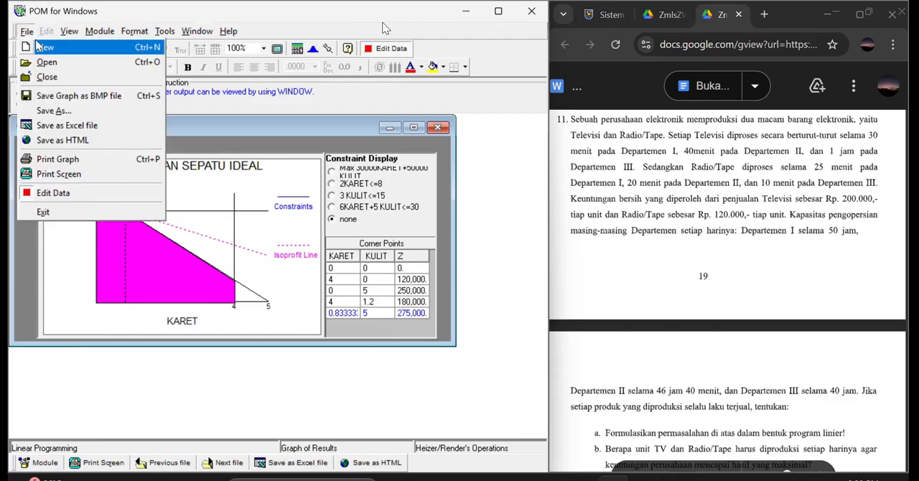
pyautogui.click(50, 79)
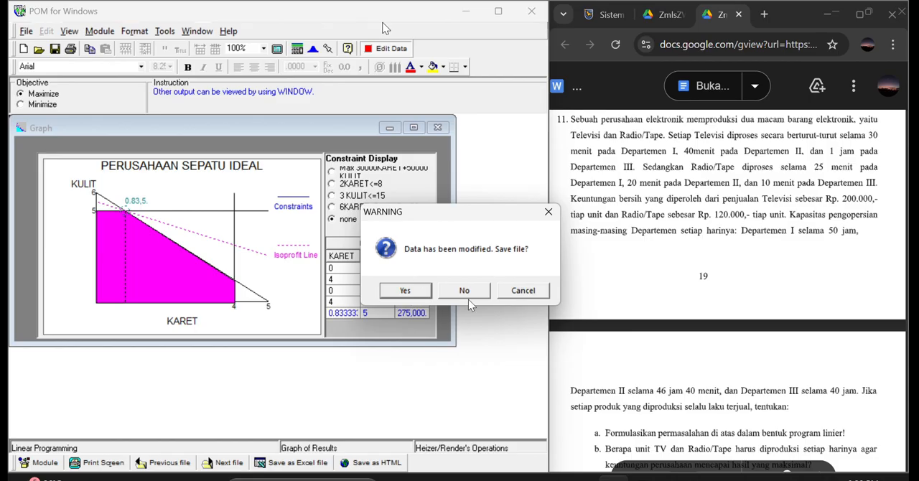
pyautogui.click(467, 290)
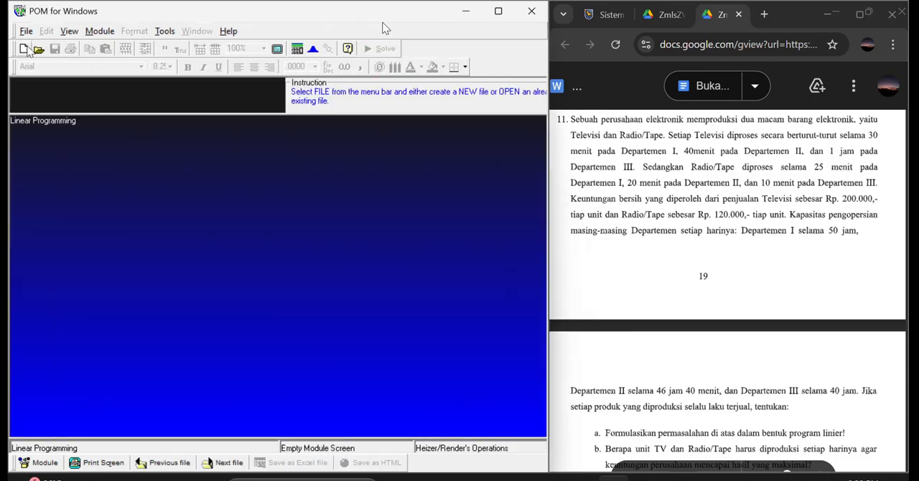
# Start a new linear programming data set titled PERUSAHAAN ELEKTRONIK with 3 constraints.
pyautogui.click(24, 49)
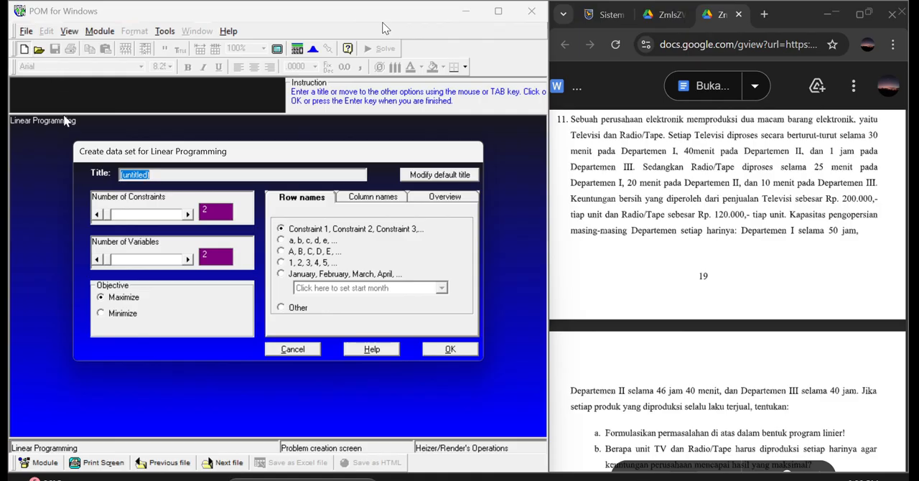
pyautogui.write('PERUSAHAAN ELEKTRONIK')
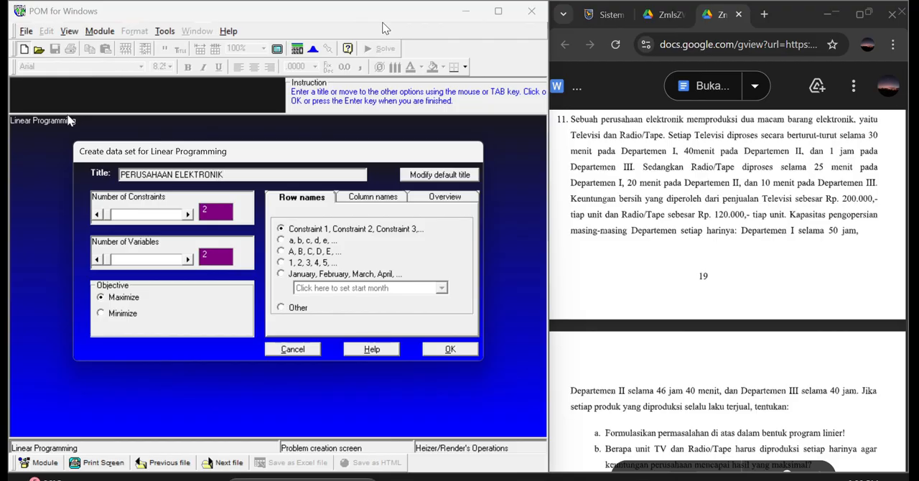
pyautogui.click(212, 209)
pyautogui.write('3')
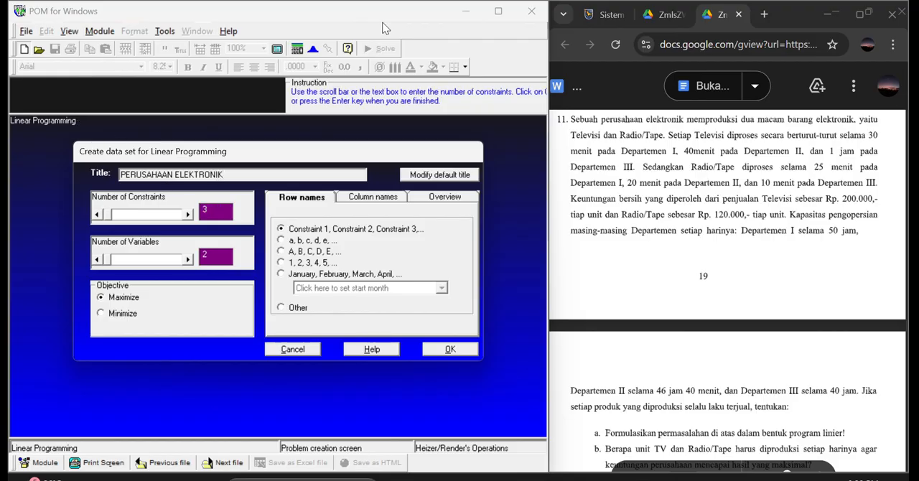
# Give the constraint rows the custom base name DEPARTEMEN and create the data set with an empty column base name.
pyautogui.click(281, 308)
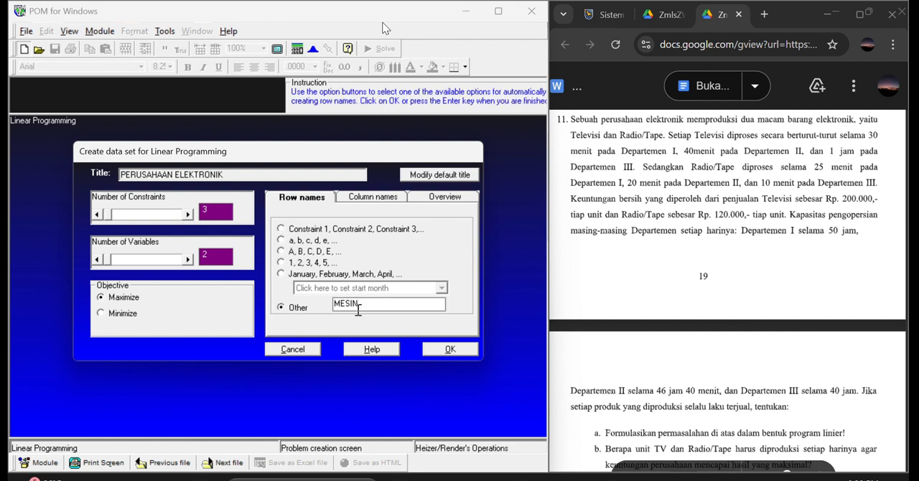
pyautogui.press('BackSpace')
pyautogui.press('BackSpace')
pyautogui.press('BackSpace')
pyautogui.press('BackSpace')
pyautogui.write('DEPARTEME')
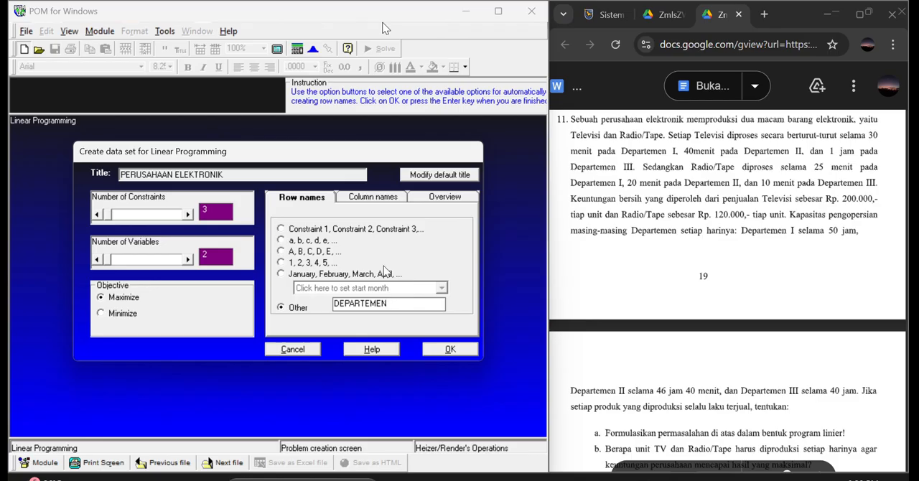
pyautogui.click(393, 196)
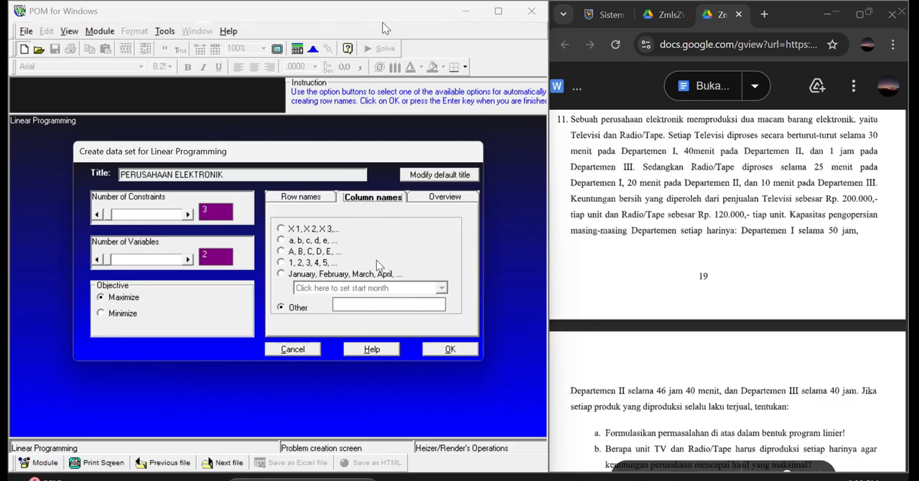
pyautogui.click(447, 349)
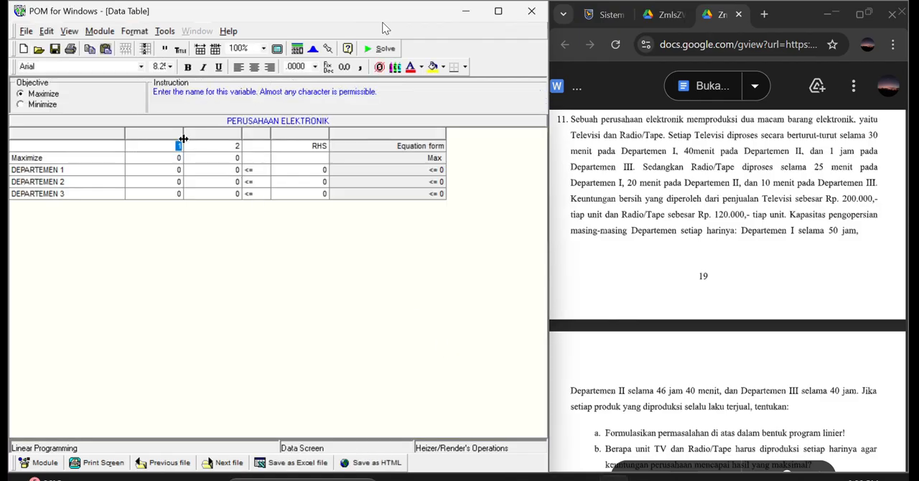
# Name the two variable columns TELEVISI and RADIO in the PERUSAHAAN ELEKTRONIK data table.
pyautogui.write('TELEVISI')
pyautogui.click(238, 147)
pyautogui.write('RADIO')
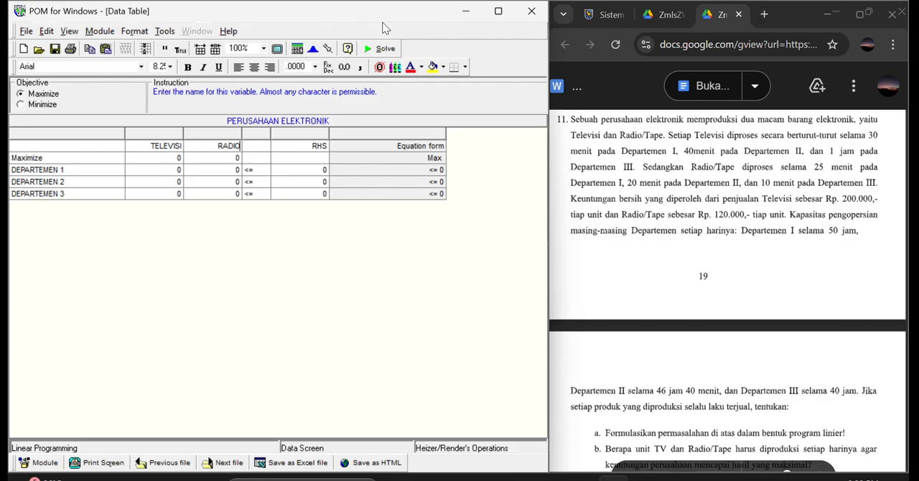
# Fill the TELEVISI column with a profit of 200000 and processing times of 30, 40 and 60 for departments 1 to 3.
pyautogui.click(181, 157)
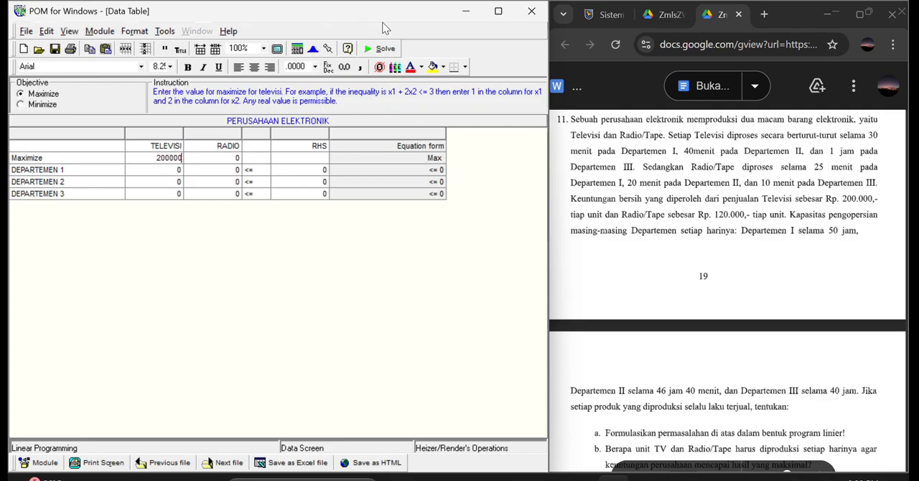
pyautogui.click(183, 171)
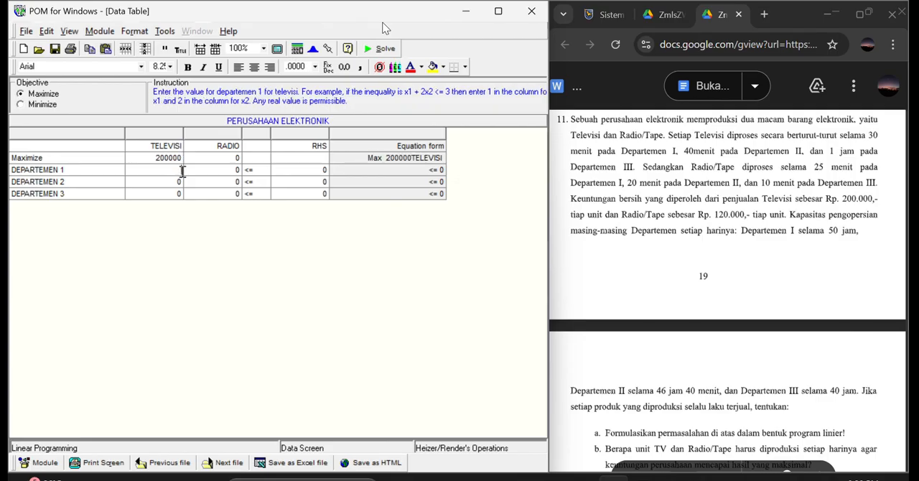
pyautogui.write('30')
pyautogui.click(168, 179)
pyautogui.write('40')
pyautogui.click(171, 196)
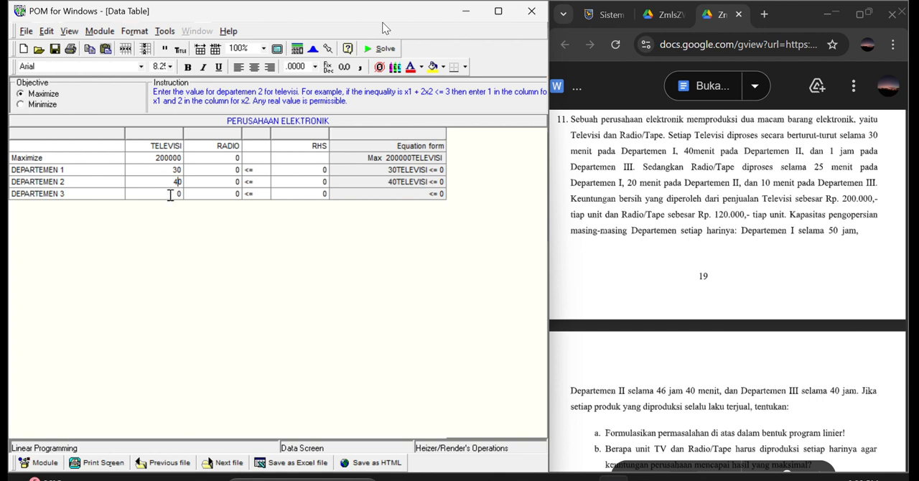
pyautogui.write('60')
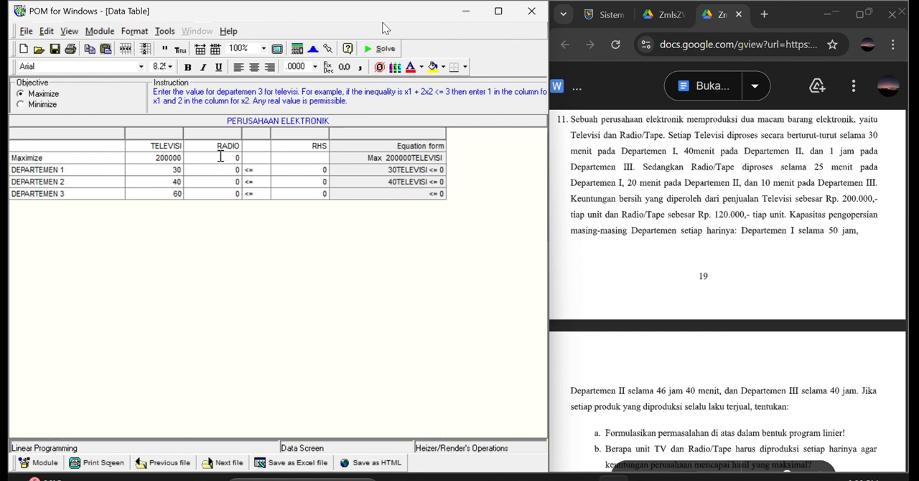
# Fill the RADIO column with a profit of 120000 and processing times of 25, 20 and 10 for departments 1 to 3.
pyautogui.click(220, 156)
pyautogui.write('120000')
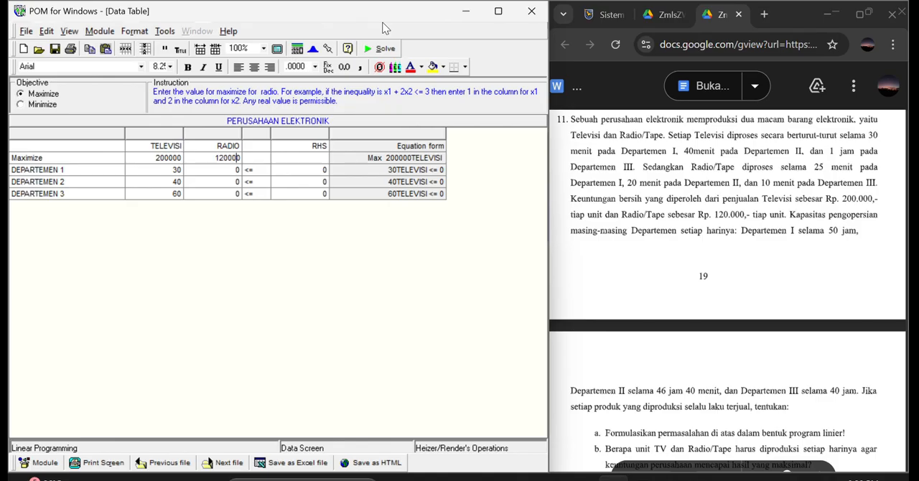
pyautogui.click(224, 171)
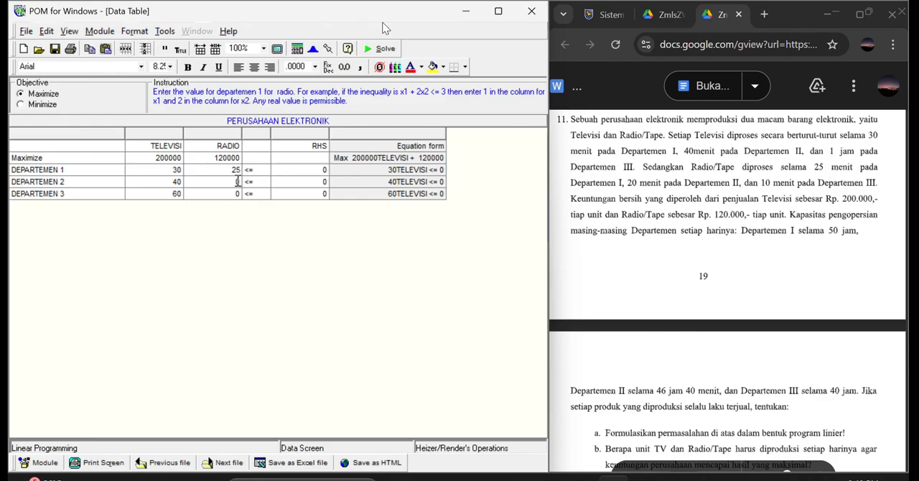
pyautogui.click(233, 182)
pyautogui.write('20')
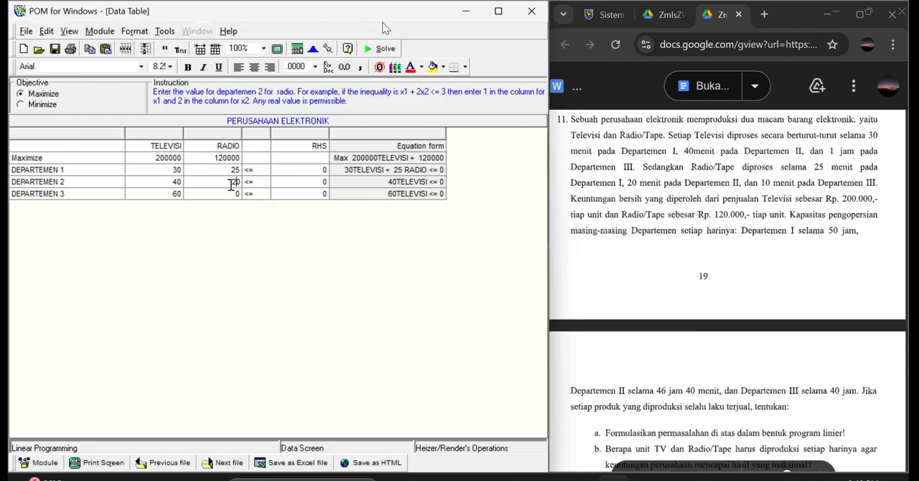
pyautogui.click(232, 202)
pyautogui.click(230, 193)
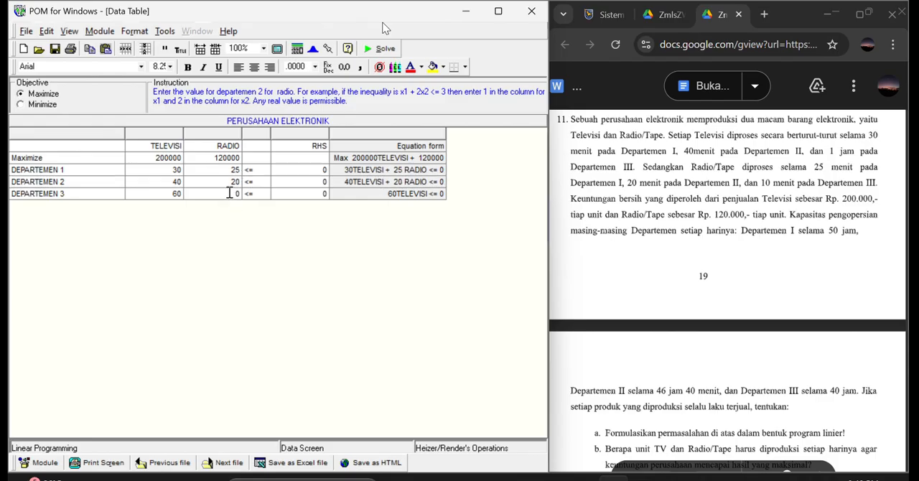
pyautogui.write('10')
# Set the right-hand side capacities to 3000, 2000 and 2400 for DEPARTEMEN 1, 2 and 3.
pyautogui.click(313, 169)
pyautogui.write('3000')
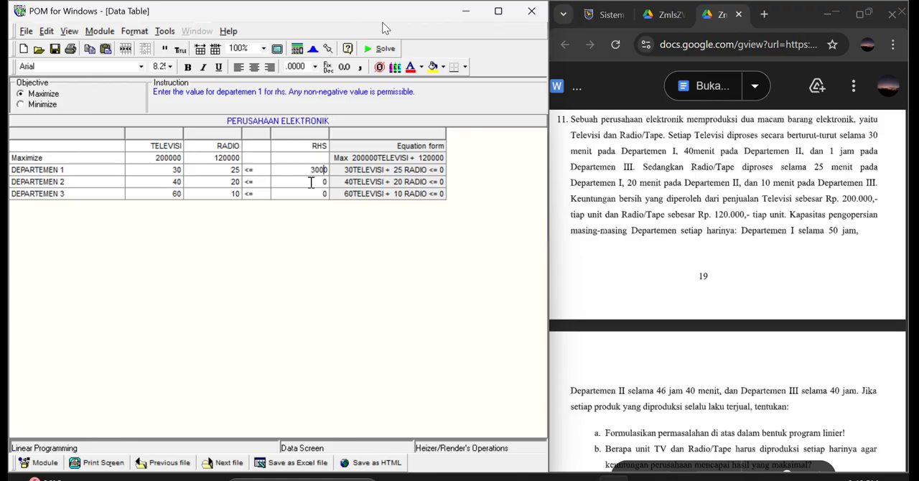
pyautogui.click(311, 181)
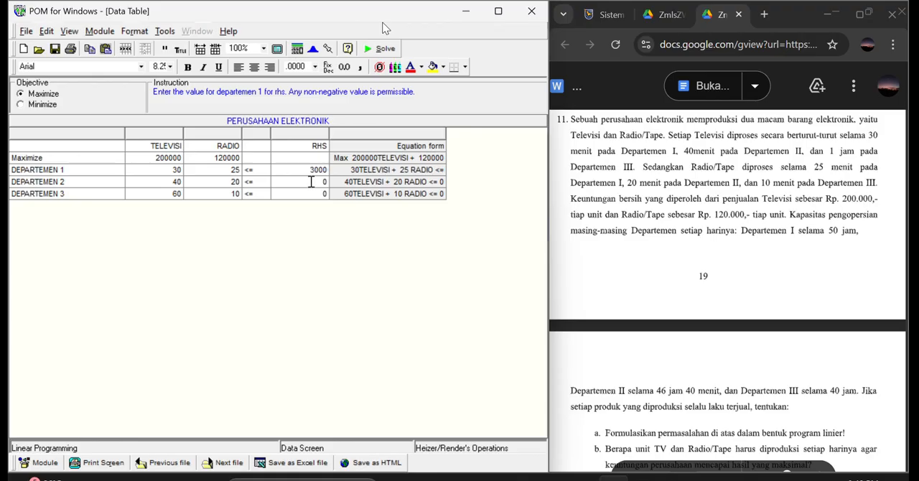
pyautogui.write('2000')
pyautogui.click(319, 192)
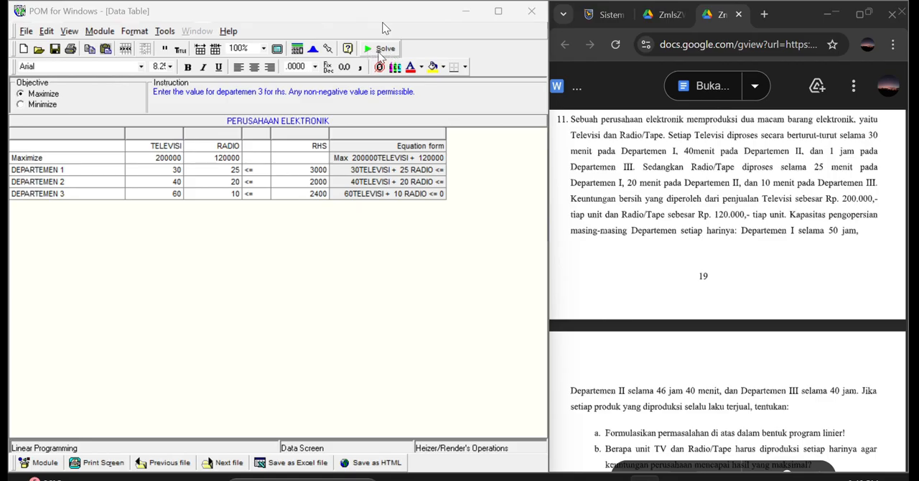
# Solve the PERUSAHAAN ELEKTRONIK problem and cascade all of its result windows.
pyautogui.click(375, 55)
pyautogui.click(197, 31)
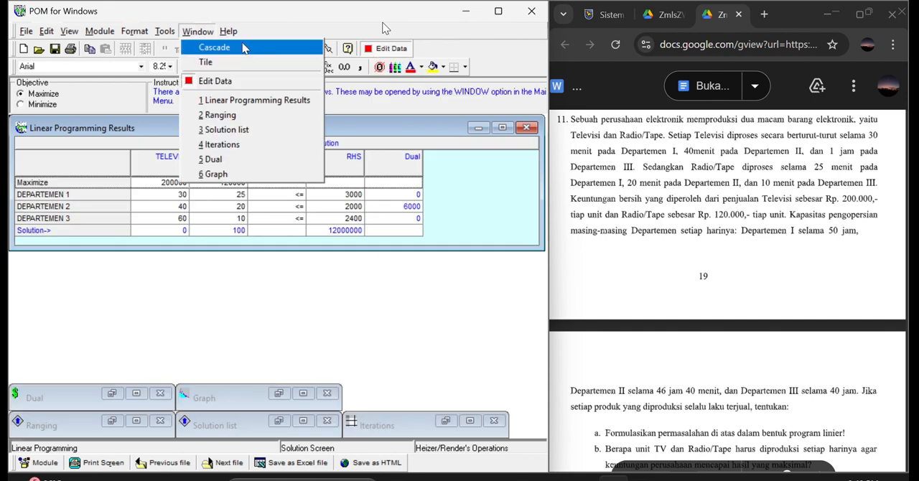
pyautogui.click(214, 47)
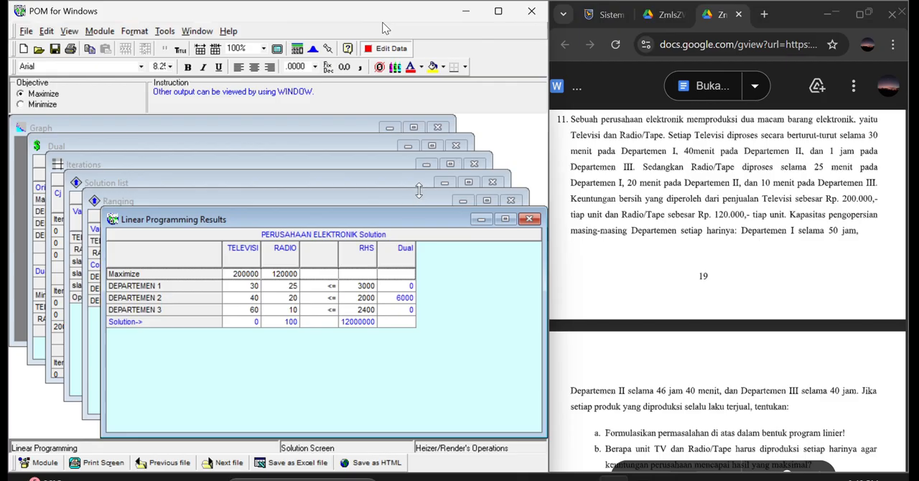
# Review the linear programming results, ranging, solution list, iterations and dual of PERUSAHAAN ELEKTRONIK, closing each window in turn until only the graph remains.
pyautogui.click(530, 219)
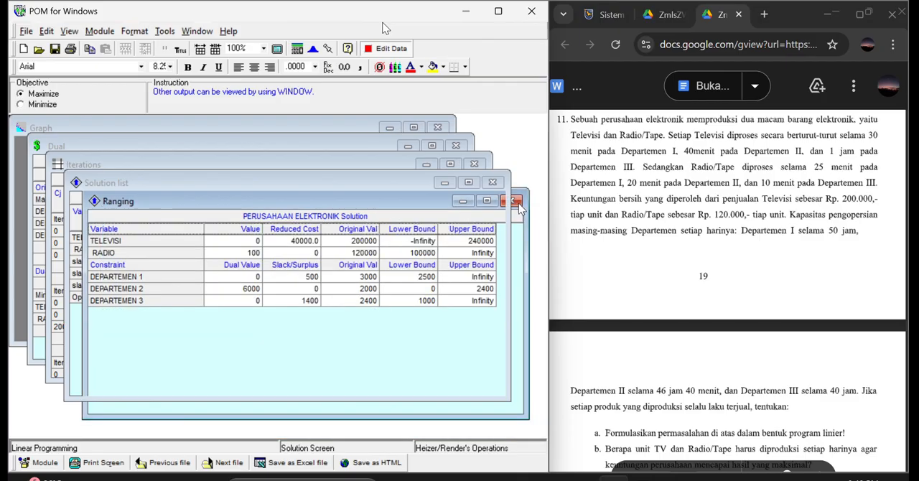
pyautogui.click(510, 200)
pyautogui.click(493, 183)
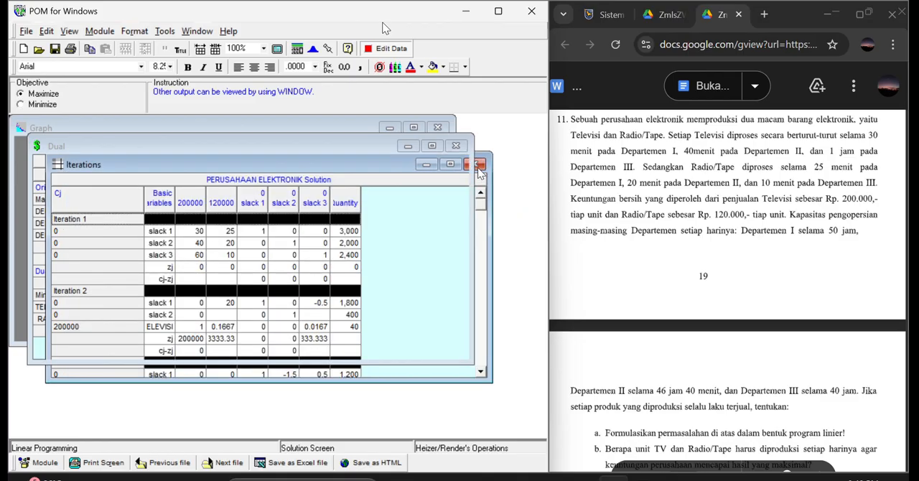
pyautogui.click(471, 164)
pyautogui.click(456, 147)
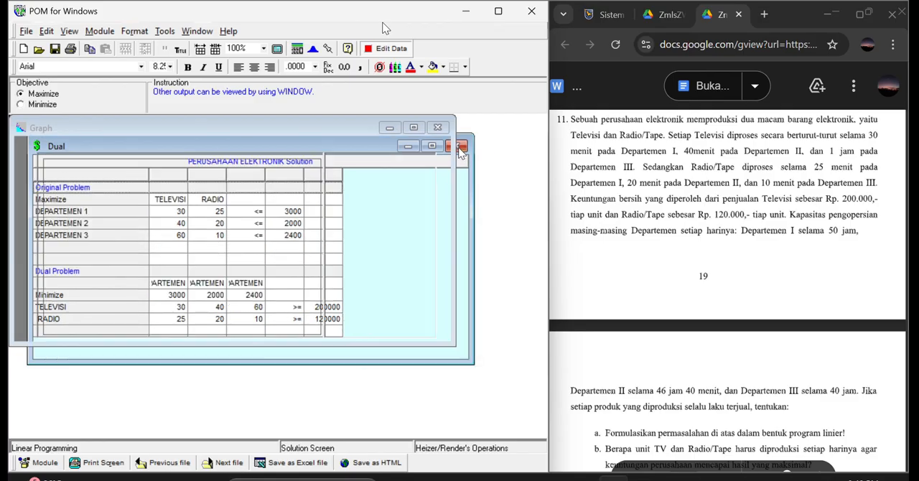